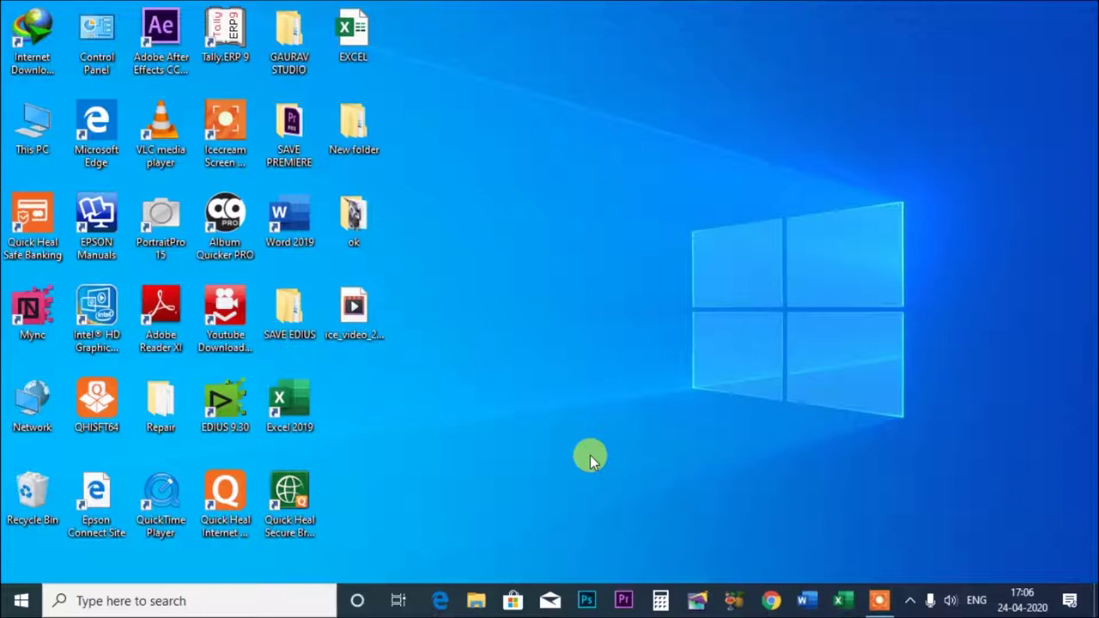
# Launch Adobe Photoshop from the Windows taskbar to reach its empty workspace
pyautogui.click(586, 601)
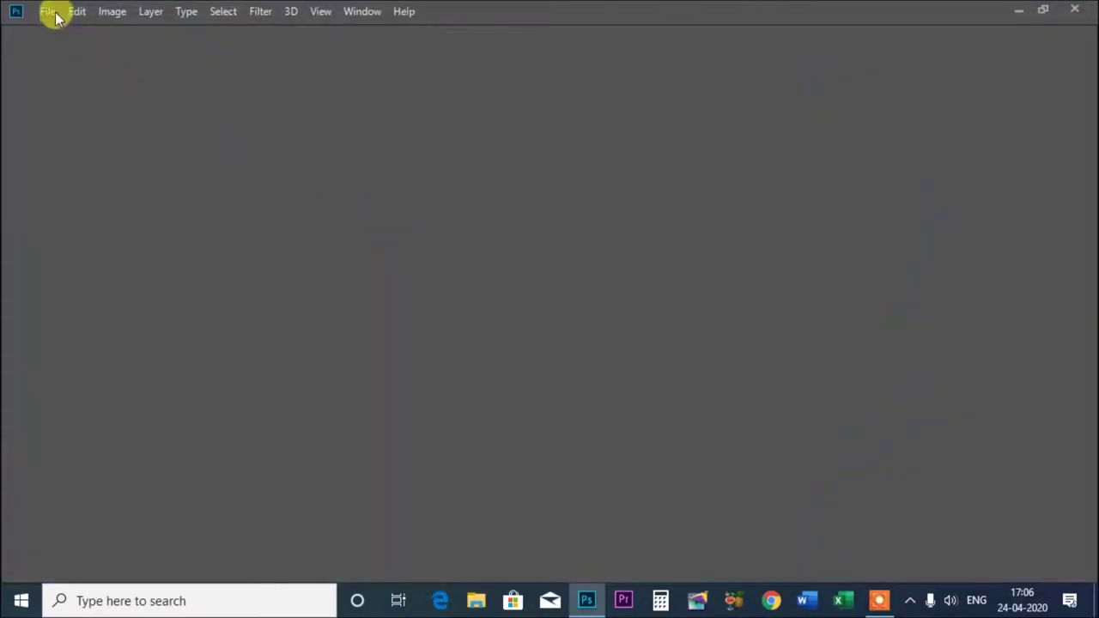
# Create a new blank 5×7 in, 300 ppi portrait document, Untitled-1, from the custom preset
pyautogui.click(54, 16)
pyautogui.click(50, 12)
pyautogui.click(69, 30)
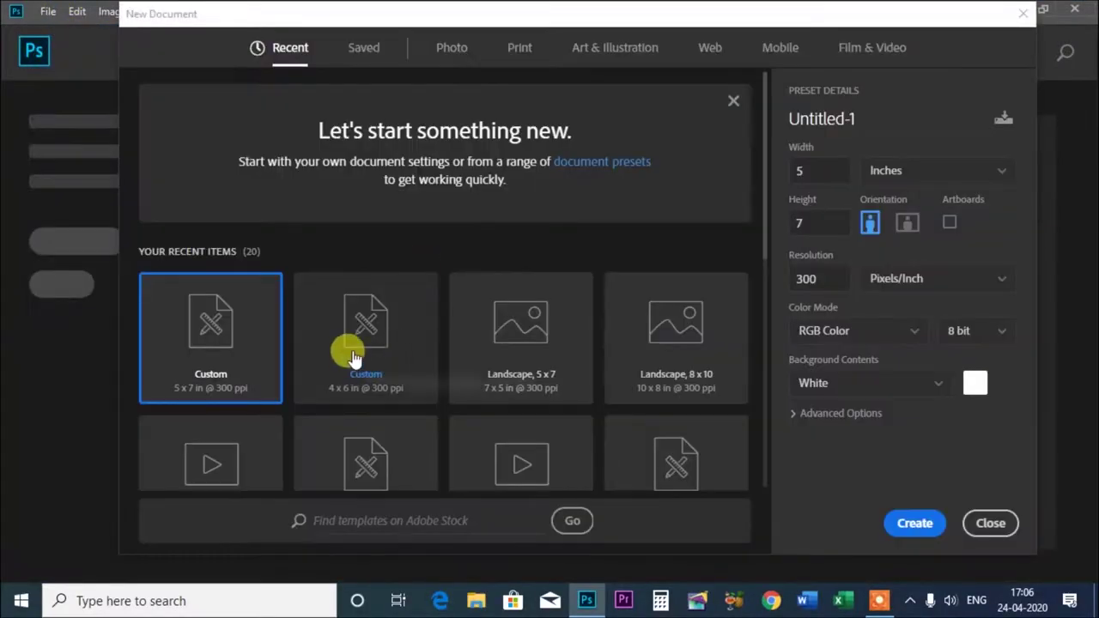
pyautogui.click(354, 357)
pyautogui.click(918, 526)
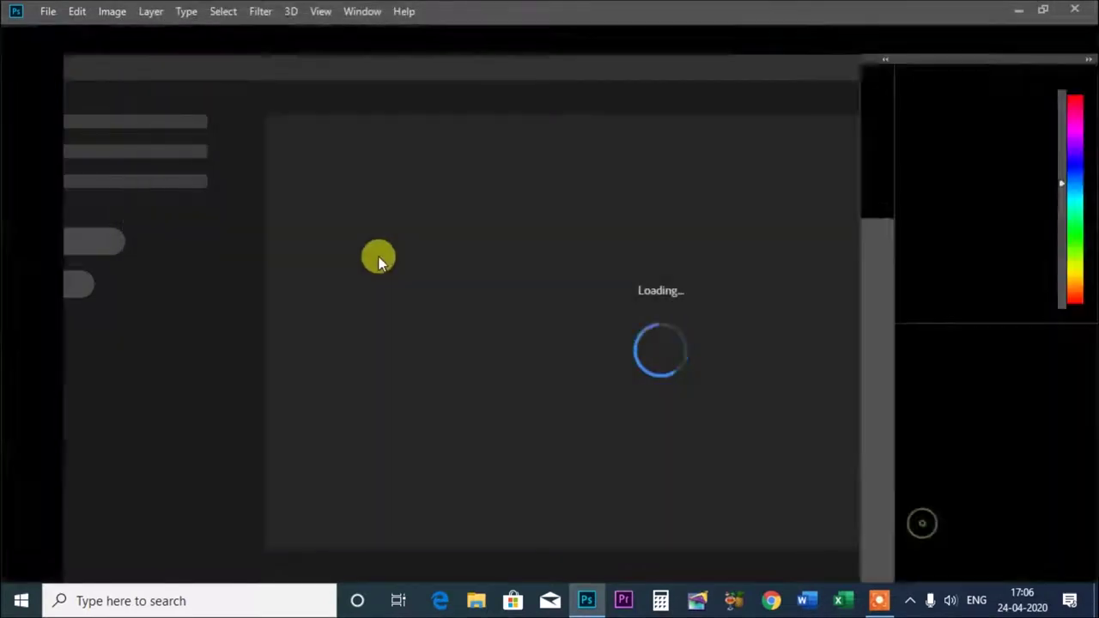
pyautogui.click(48, 11)
# Open the portrait image PNG.png
pyautogui.click(53, 44)
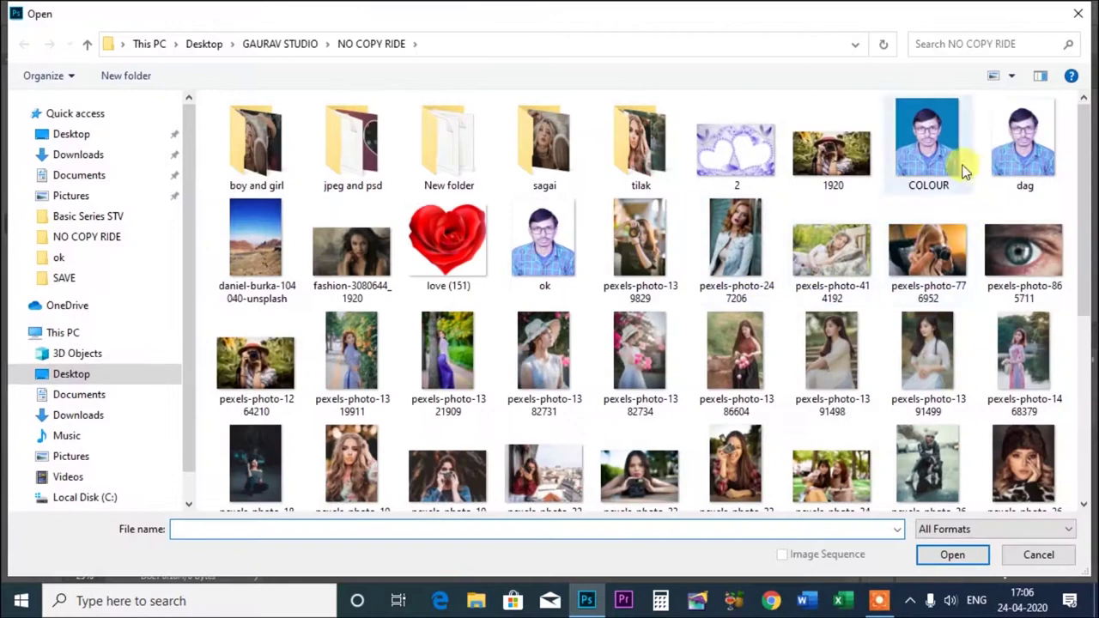
pyautogui.moveTo(1080, 146); pyautogui.dragTo(1087, 483)
pyautogui.click(639, 331)
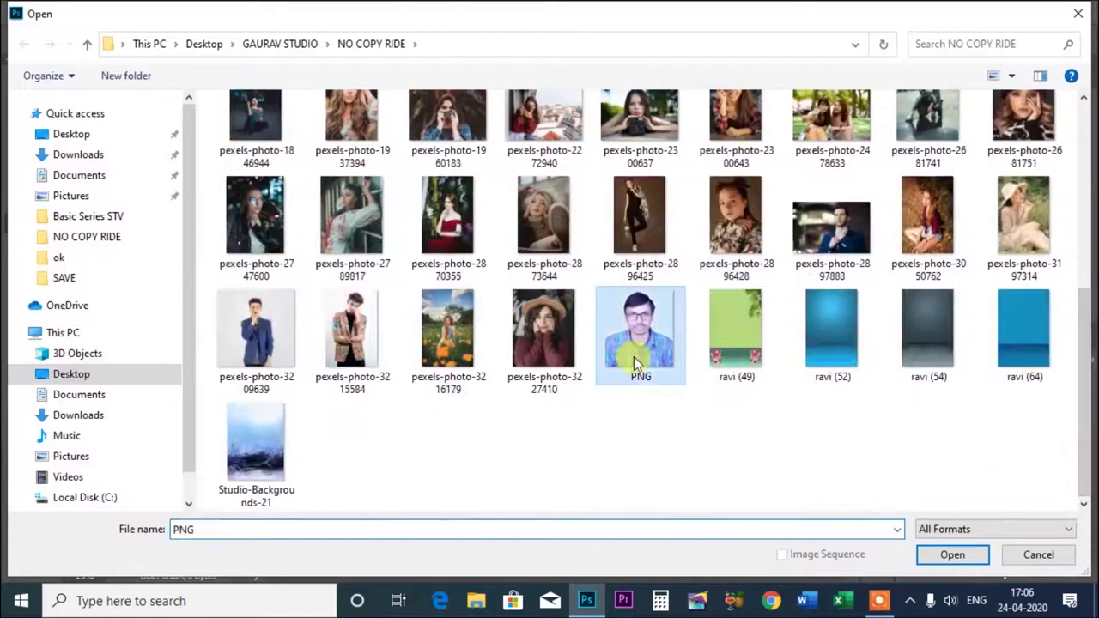
pyautogui.click(962, 554)
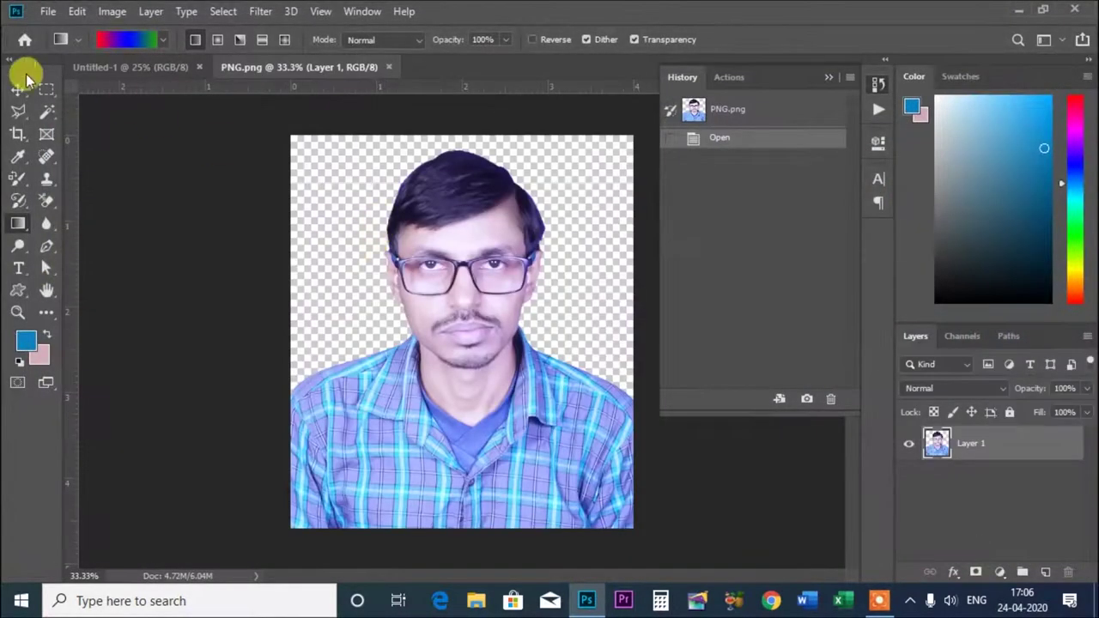
# Move the portrait into Untitled-1 as Layer 1, show the History panel, and hide Layer 1
pyautogui.click(18, 89)
pyautogui.moveTo(491, 295)
pyautogui.mouseDown()
pyautogui.moveTo(190, 114)
pyautogui.moveTo(437, 307)
pyautogui.moveTo(462, 384)
pyautogui.mouseUp()
pyautogui.click(826, 79)
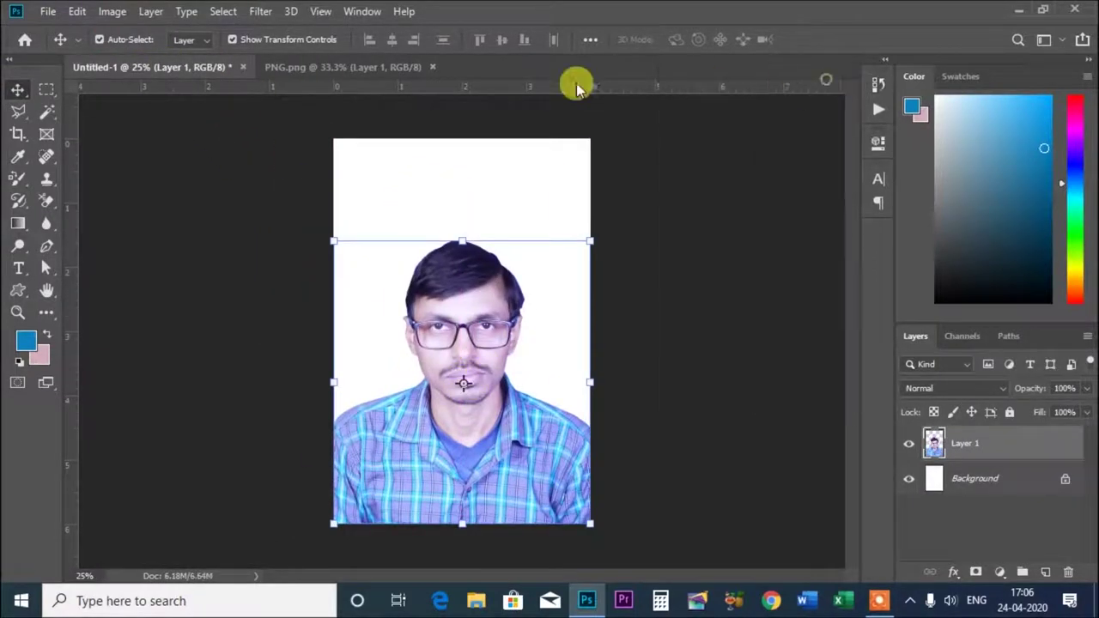
pyautogui.click(356, 11)
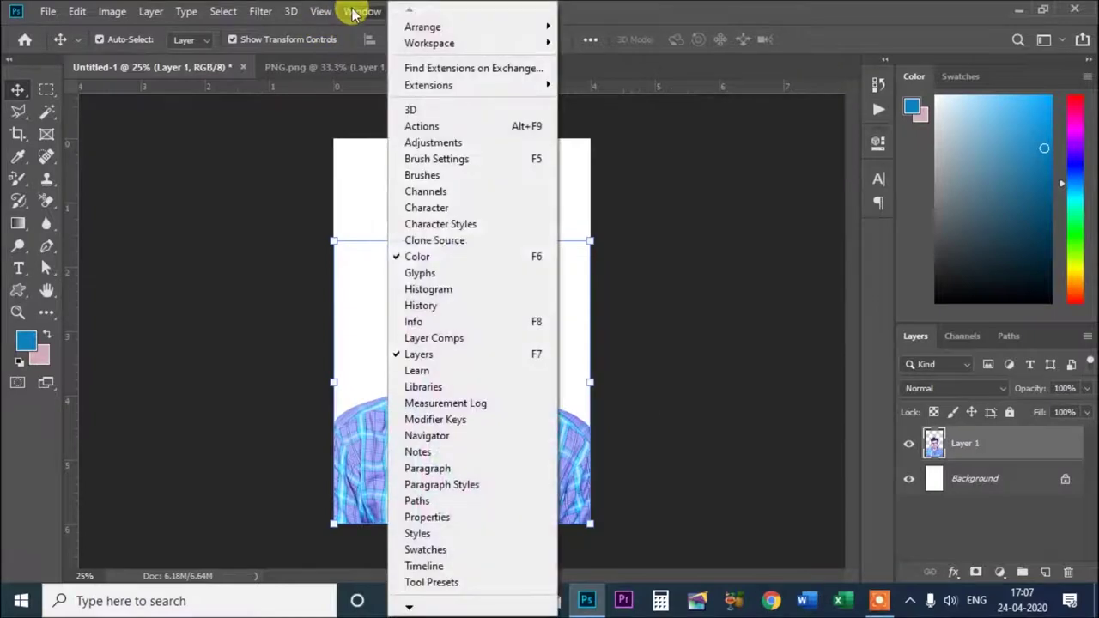
pyautogui.click(448, 305)
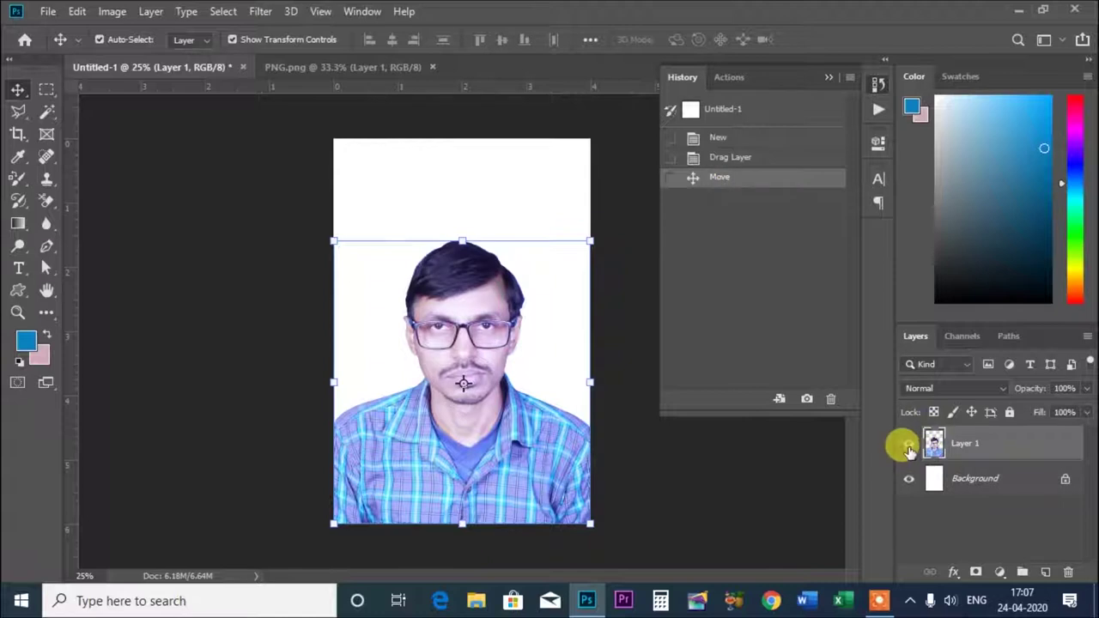
pyautogui.click(908, 444)
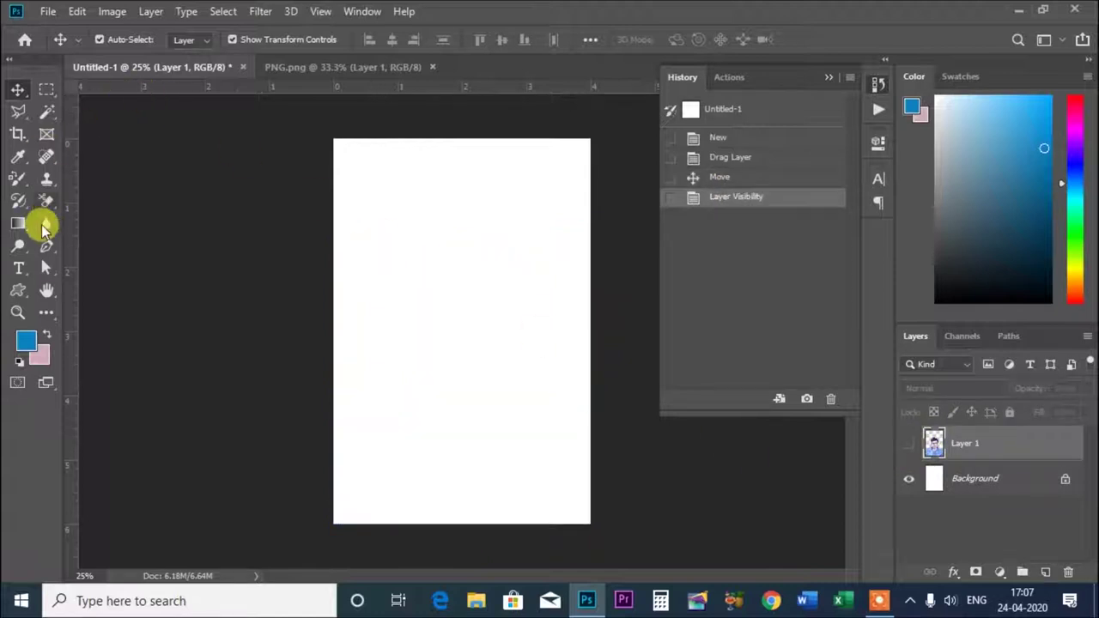
# Activate the Gradient tool and show gradient presets as small thumbnails
pyautogui.click(18, 225)
pyautogui.click(163, 38)
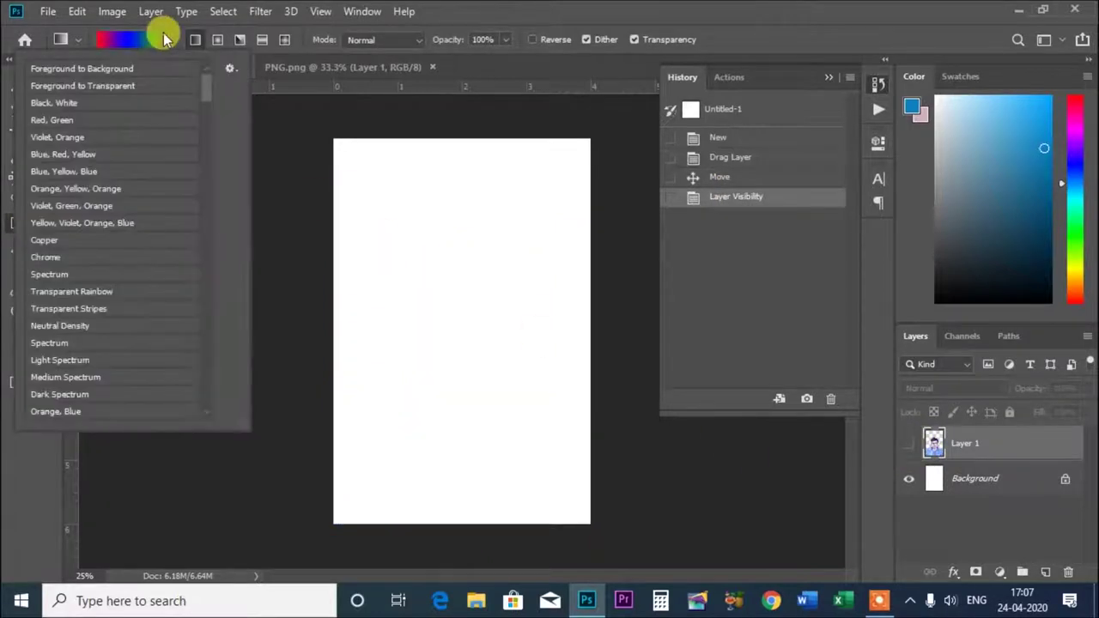
pyautogui.click(230, 67)
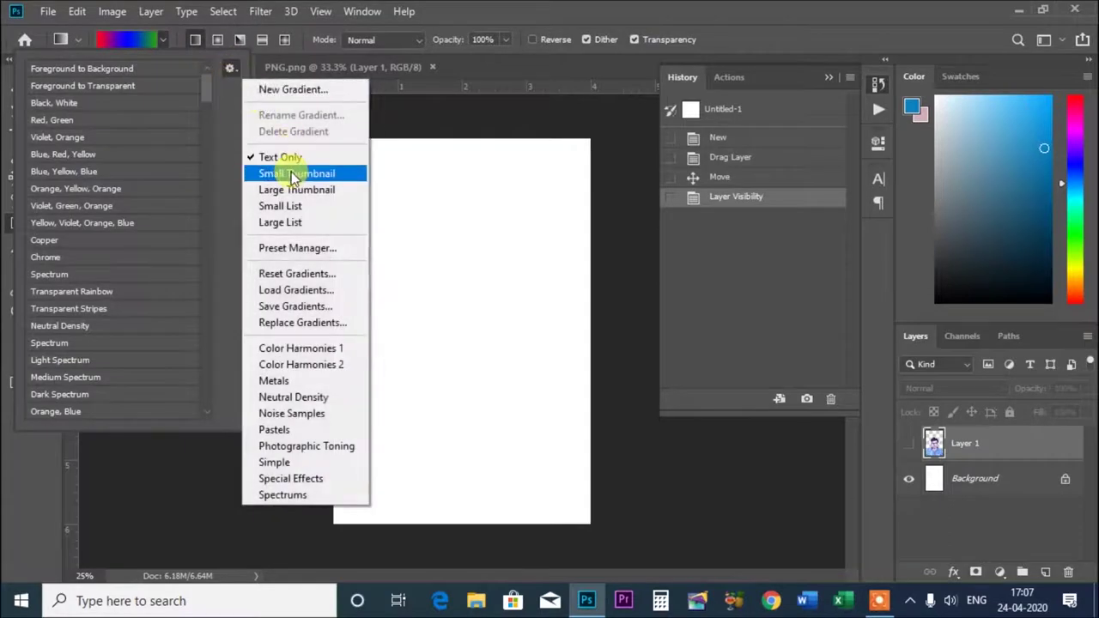
pyautogui.click(292, 172)
# Save the current multicolour gradient as a new 'Custom' gradient preset
pyautogui.click(230, 68)
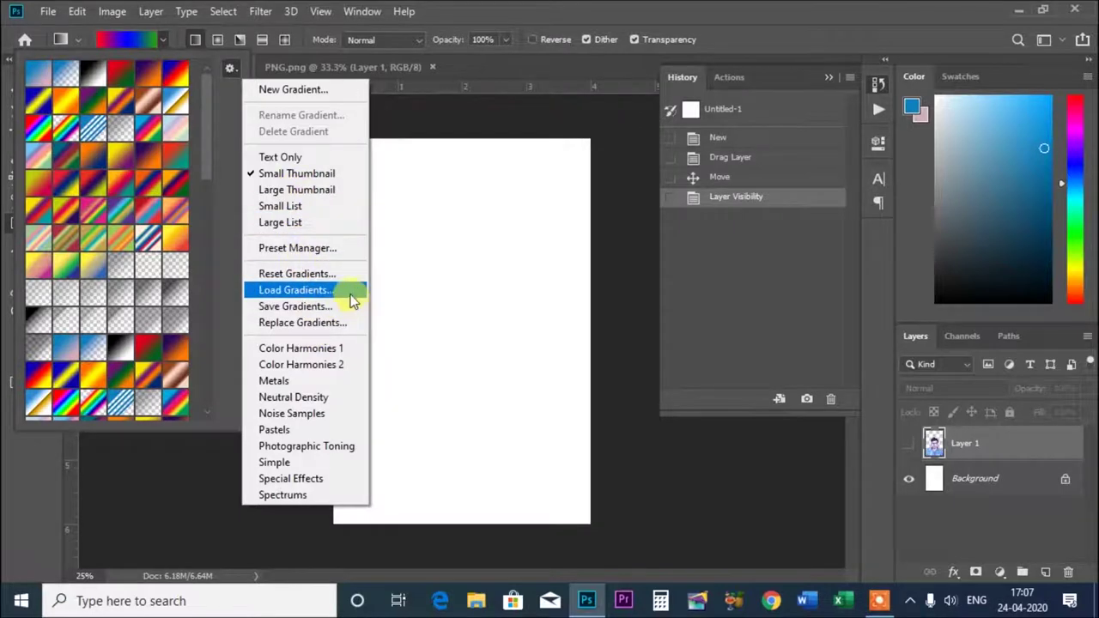
pyautogui.click(290, 89)
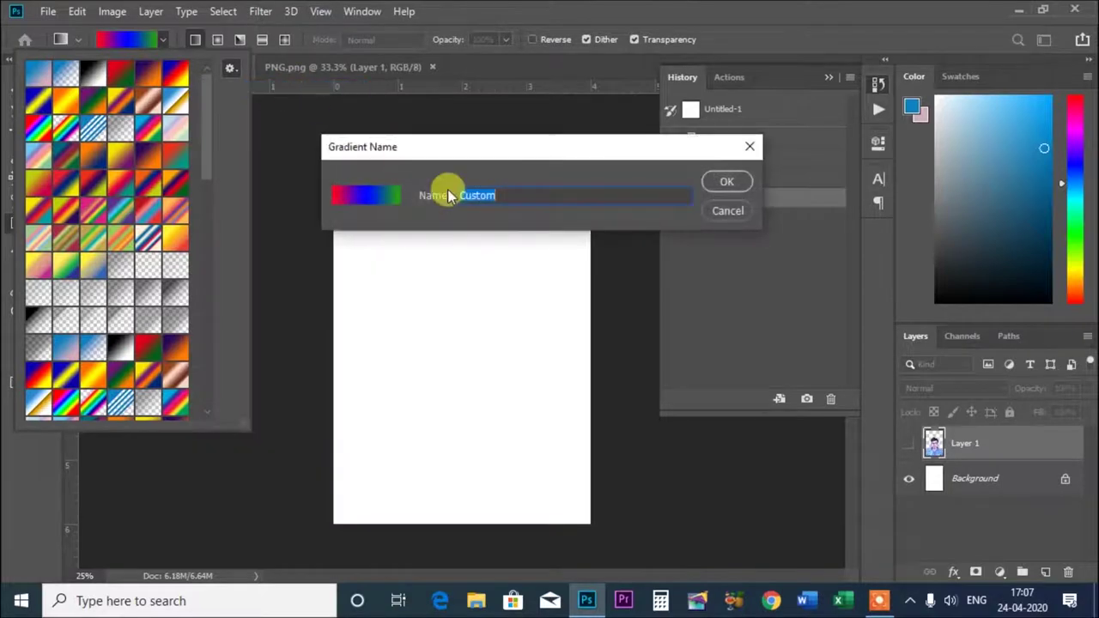
pyautogui.click(747, 152)
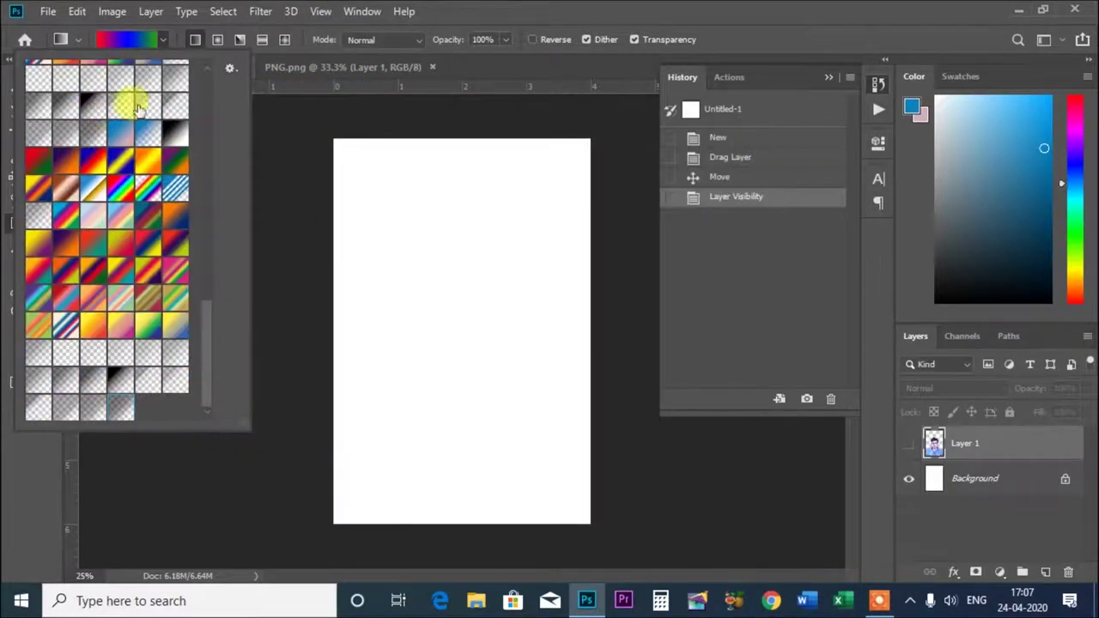
pyautogui.click(229, 69)
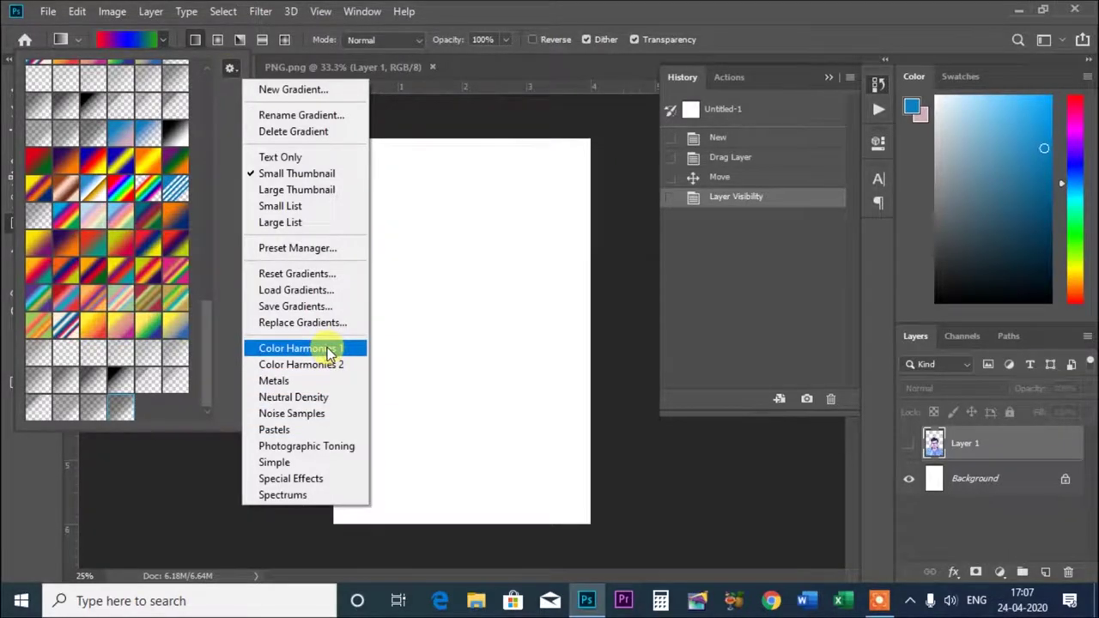
# Replace the gradient presets with Color Harmonies 1, viewing them as text only, then small thumbnails
pyautogui.click(329, 354)
pyautogui.click(470, 237)
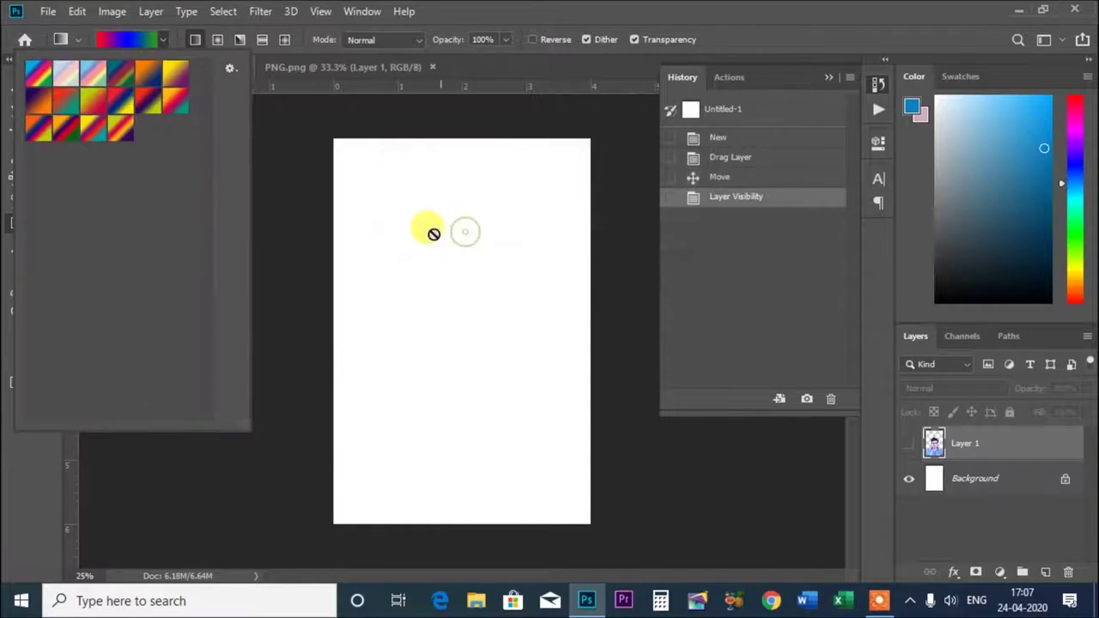
pyautogui.click(232, 69)
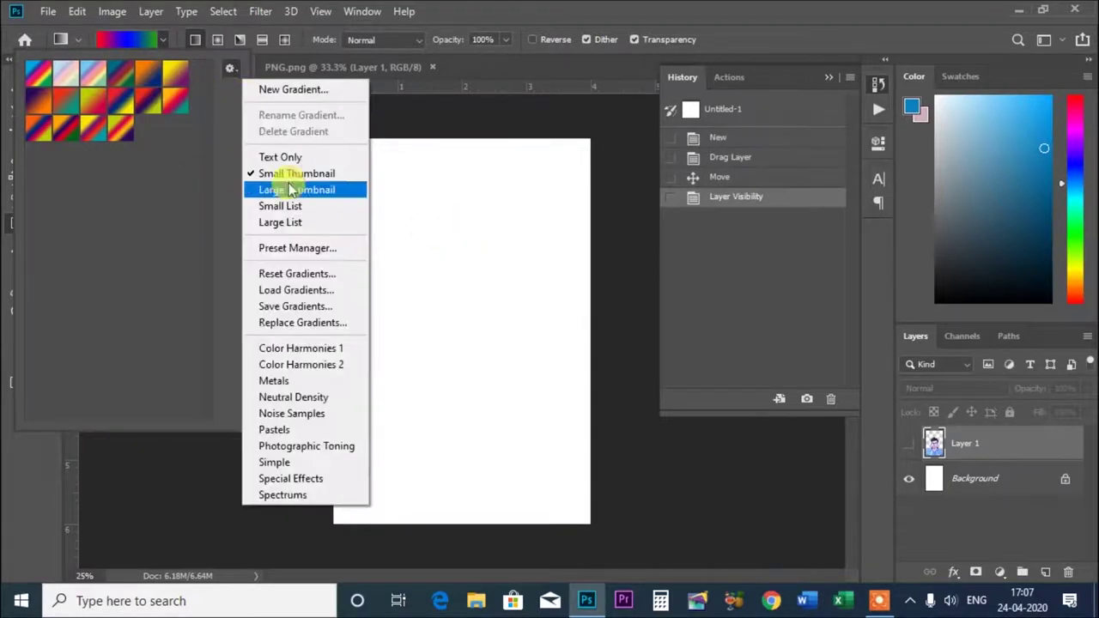
pyautogui.click(277, 157)
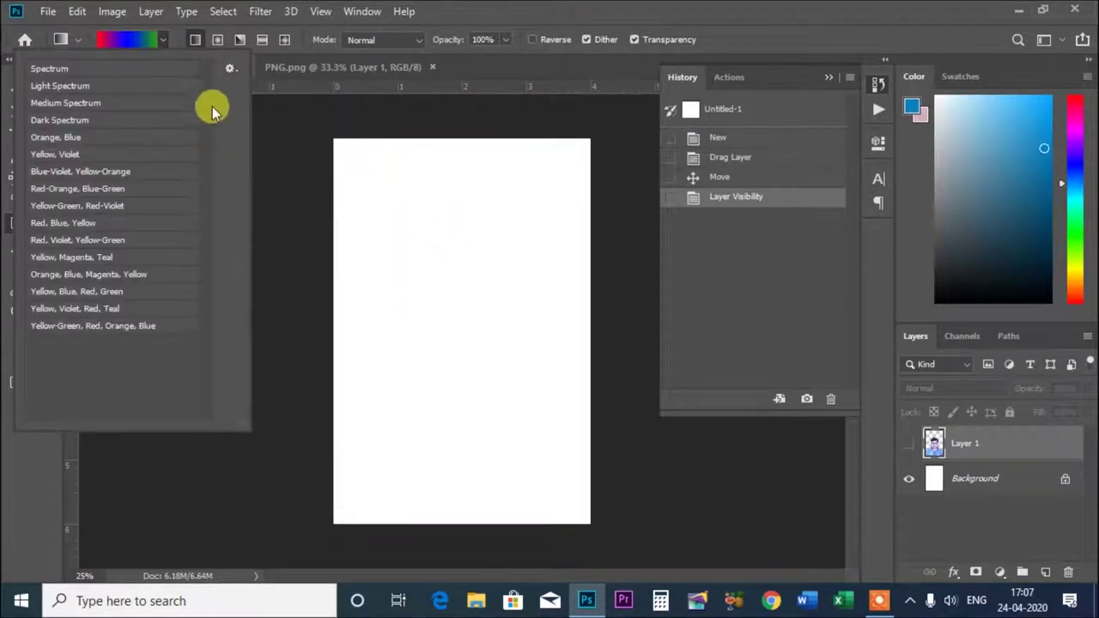
pyautogui.click(228, 71)
pyautogui.click(285, 172)
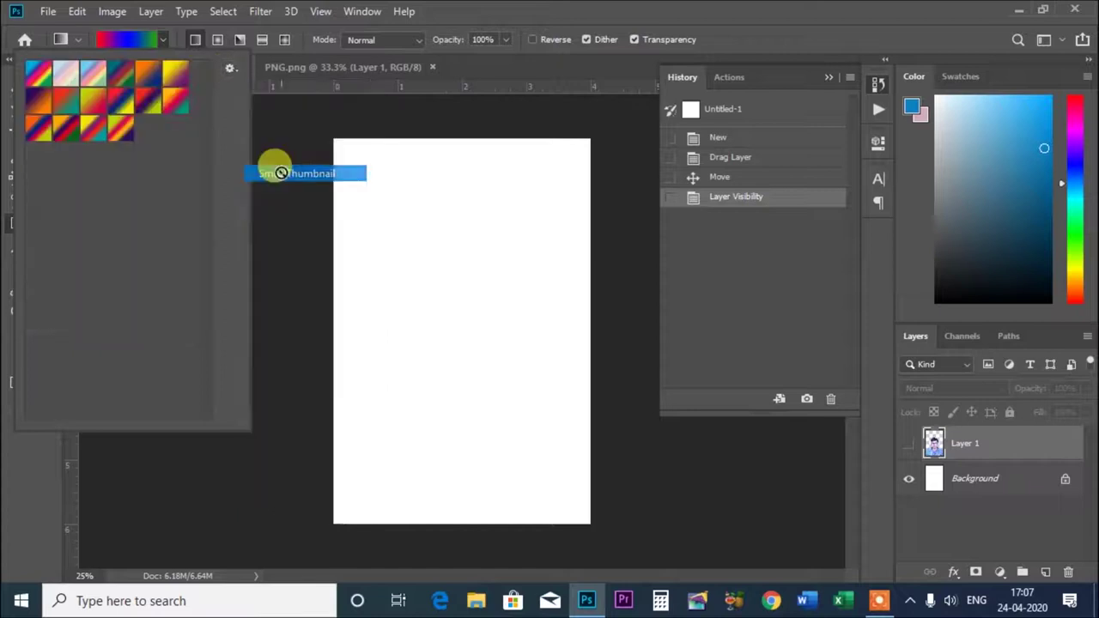
# Try large thumbnail, small list and large list views, then return to small thumbnails
pyautogui.click(228, 71)
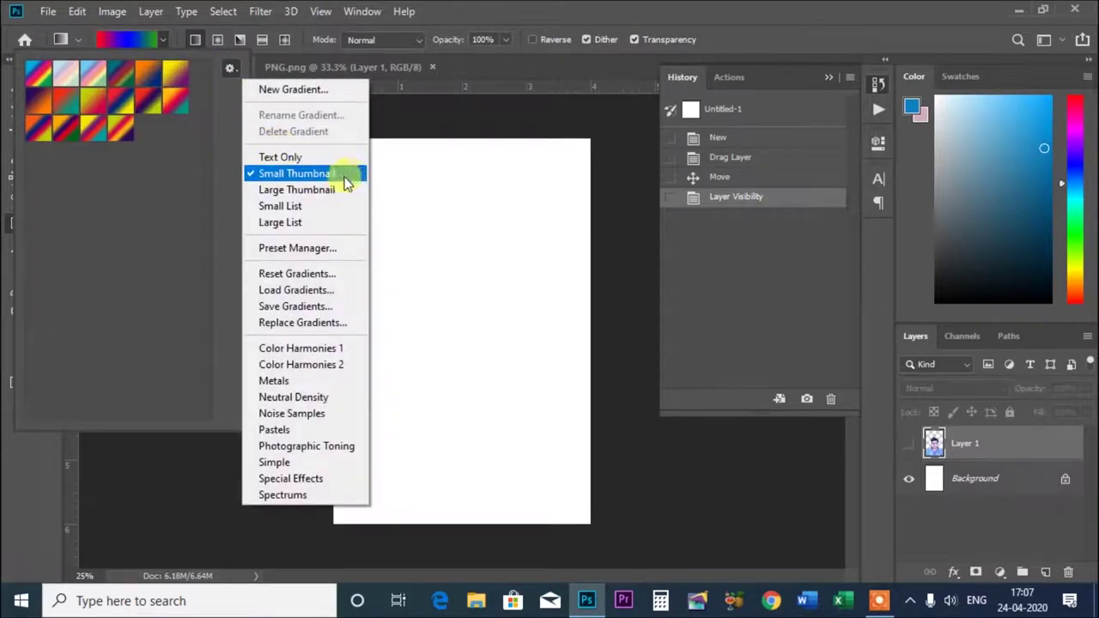
pyautogui.click(307, 190)
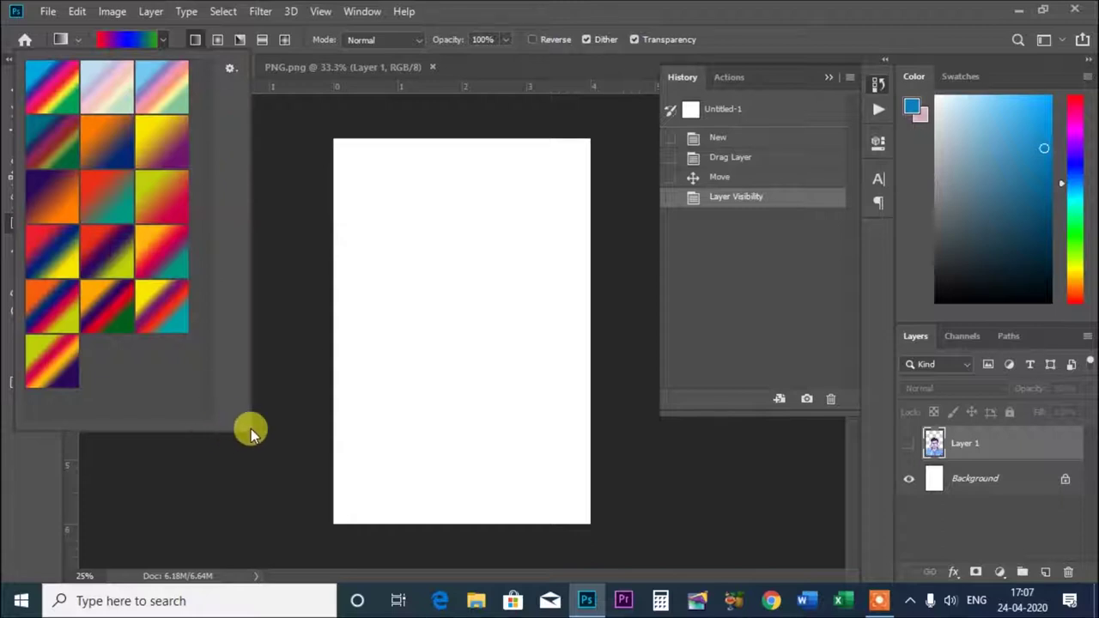
pyautogui.moveTo(251, 433); pyautogui.dragTo(246, 406)
pyautogui.click(225, 67)
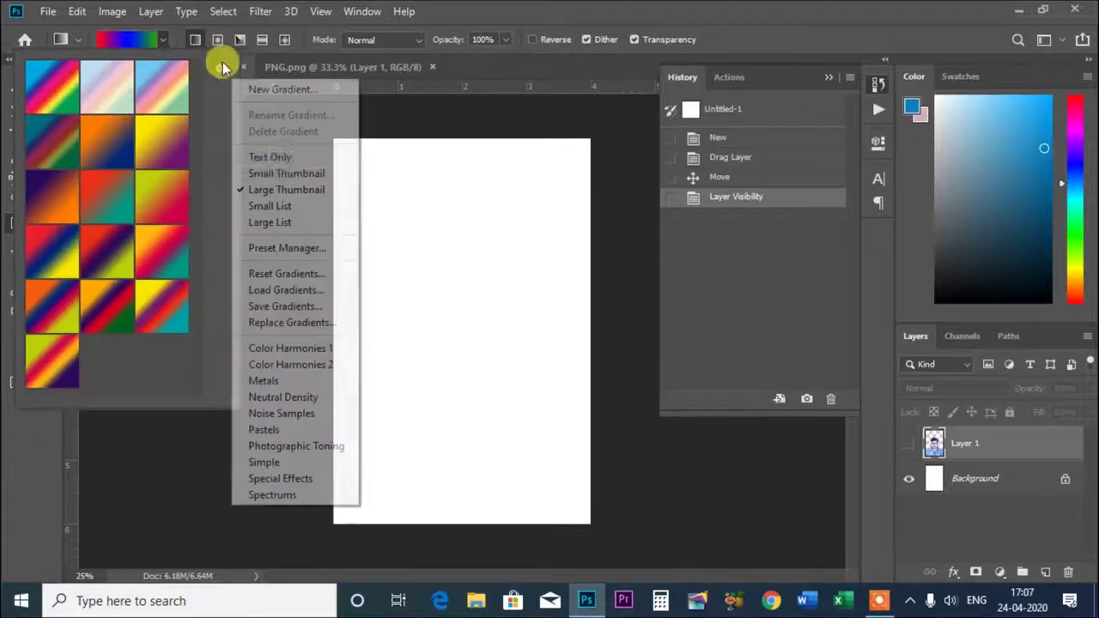
pyautogui.click(276, 206)
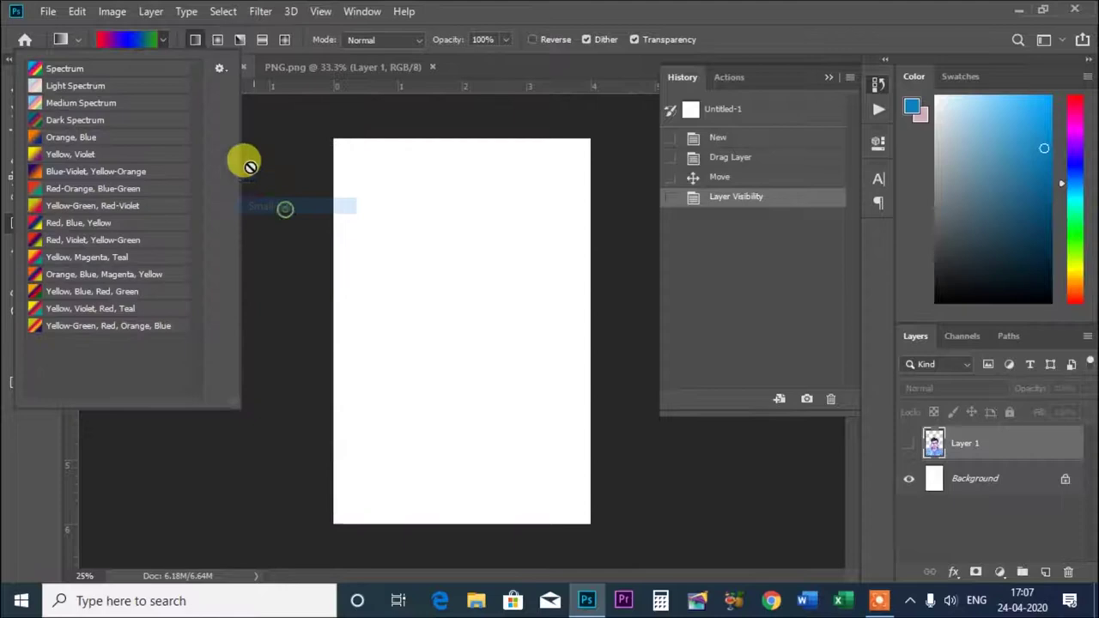
pyautogui.click(222, 71)
pyautogui.click(272, 225)
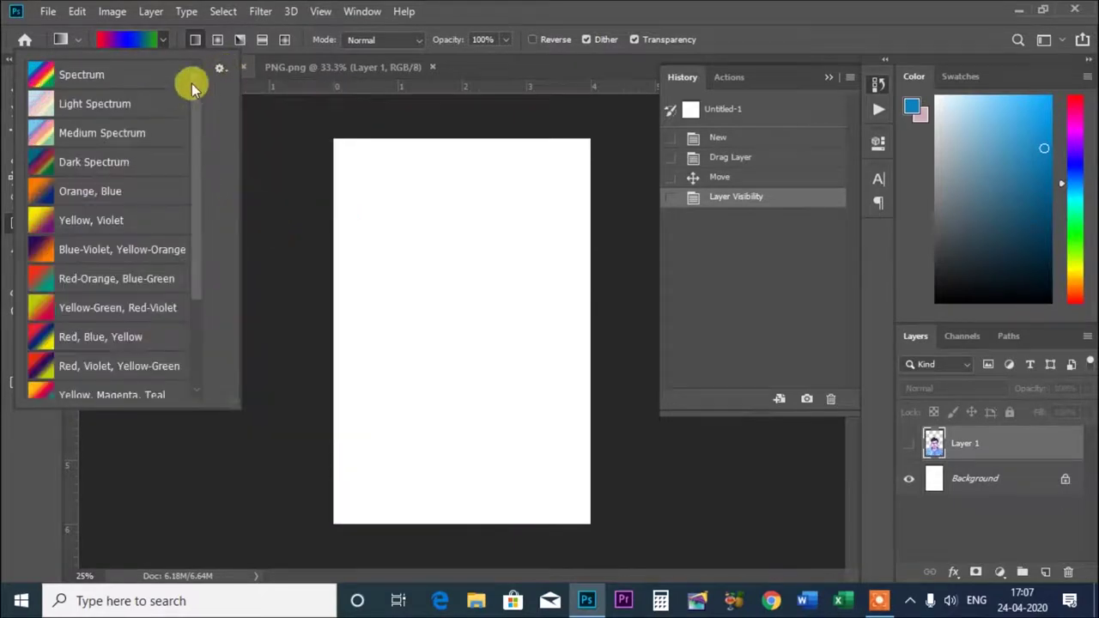
pyautogui.moveTo(192, 84)
pyautogui.mouseDown()
pyautogui.moveTo(195, 223)
pyautogui.moveTo(219, 65)
pyautogui.mouseUp()
pyautogui.click(218, 64)
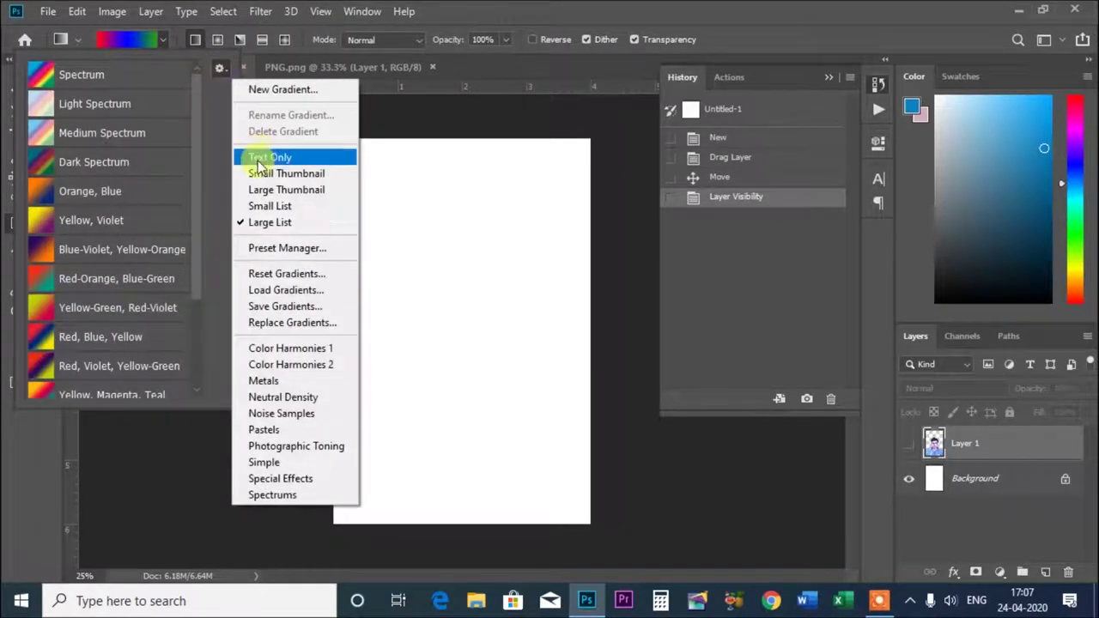
pyautogui.click(308, 173)
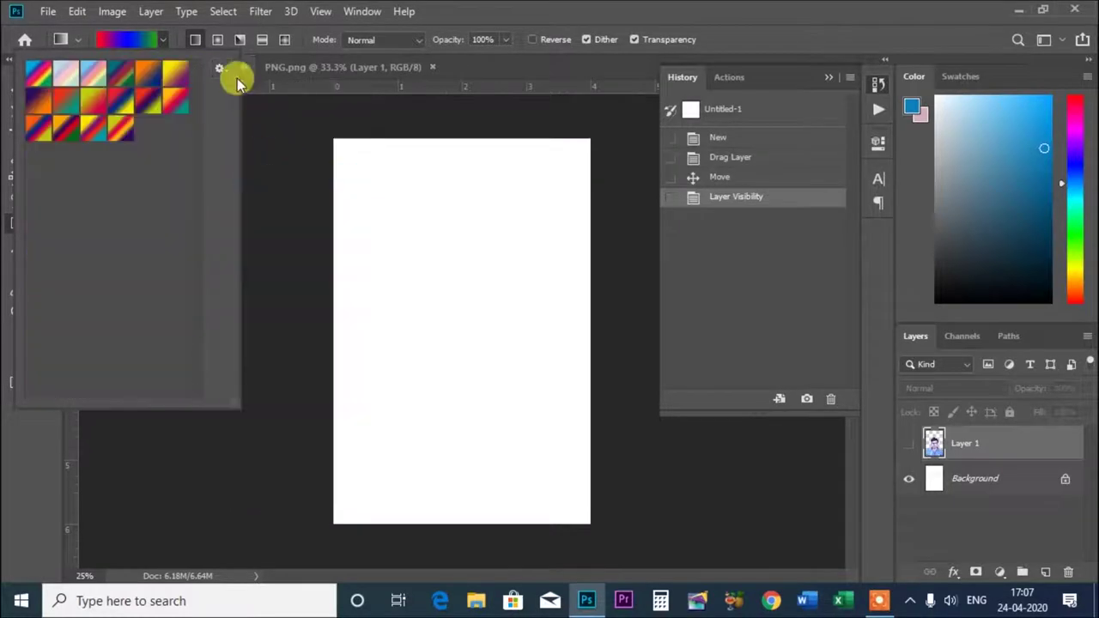
pyautogui.click(221, 68)
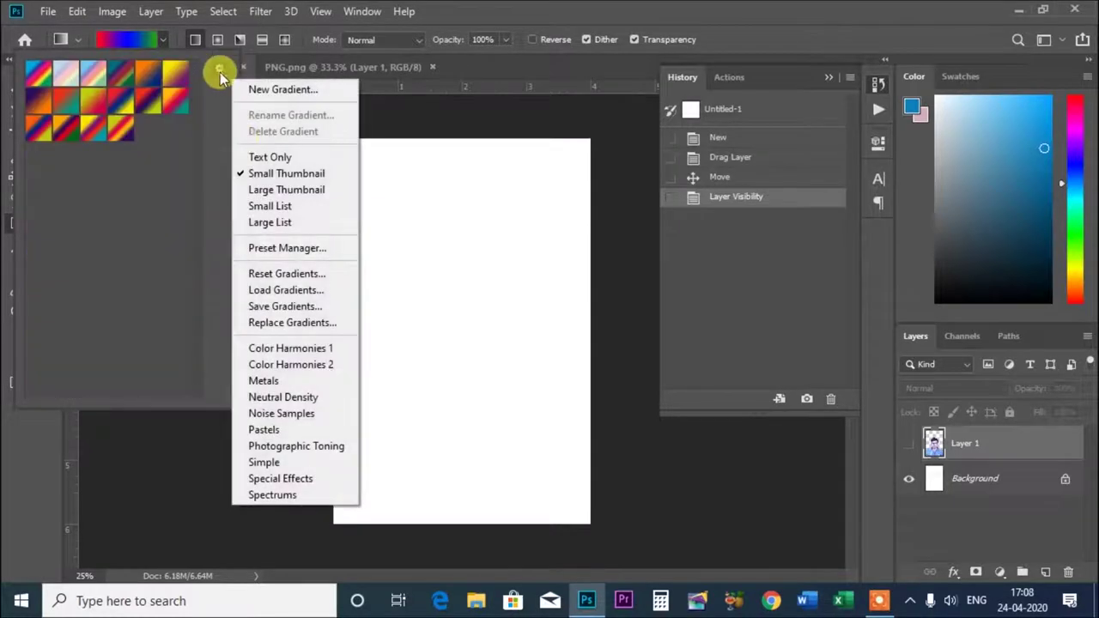
# Append the Color Harmonies 1 and Color Harmonies 2 gradient sets to the presets
pyautogui.click(302, 351)
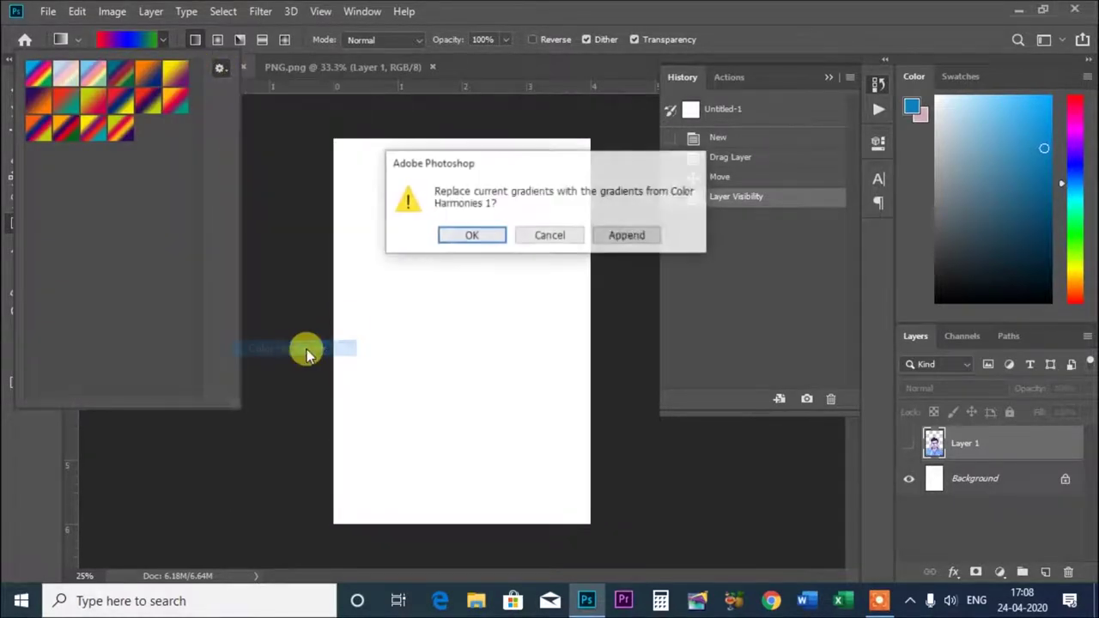
pyautogui.click(611, 237)
pyautogui.click(220, 70)
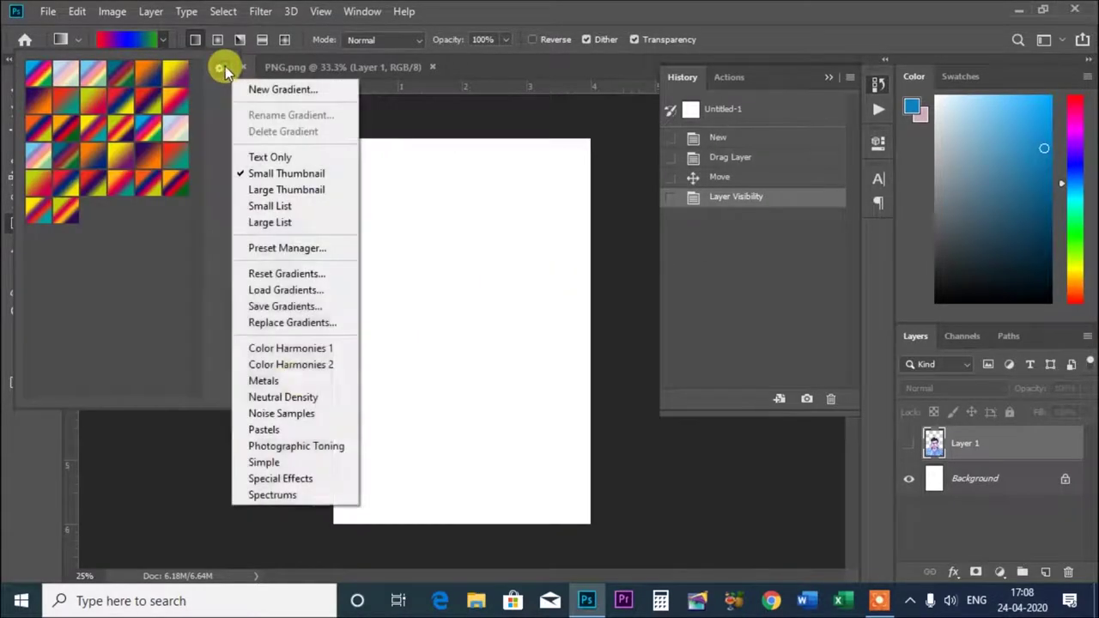
pyautogui.click(294, 364)
pyautogui.click(620, 235)
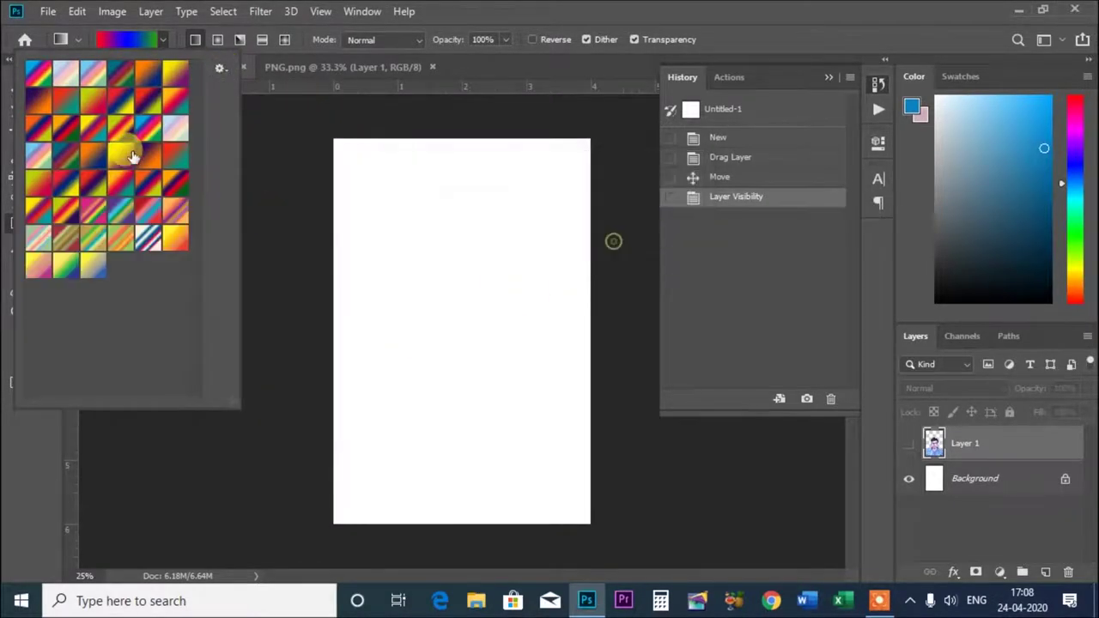
# Append the Metals gradient set and bring up the Gradient Editor
pyautogui.click(220, 69)
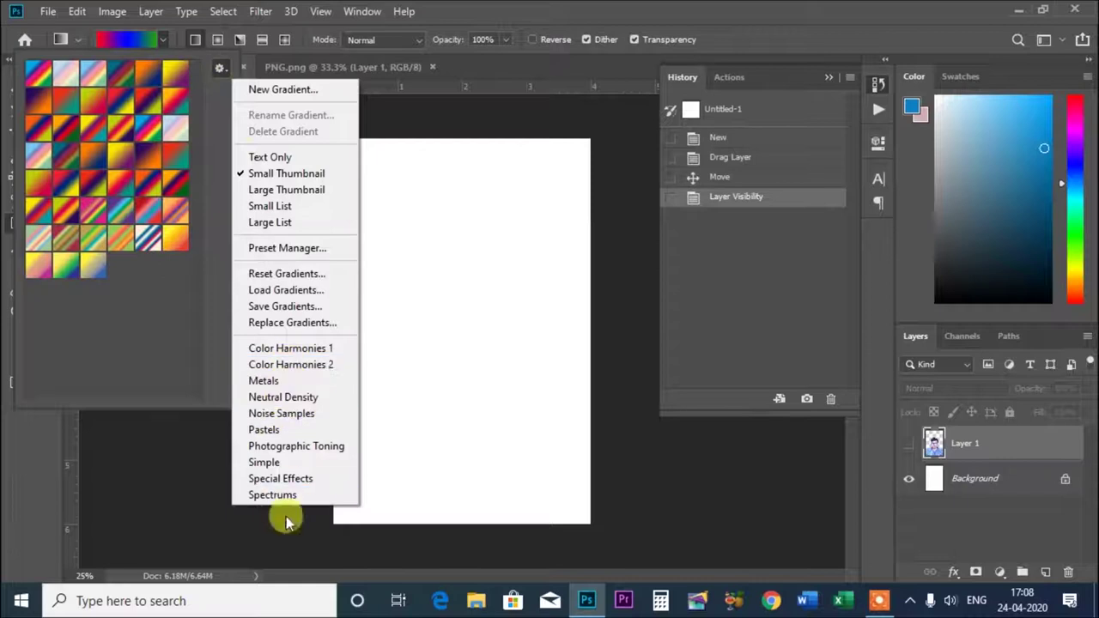
pyautogui.click(278, 381)
pyautogui.click(606, 236)
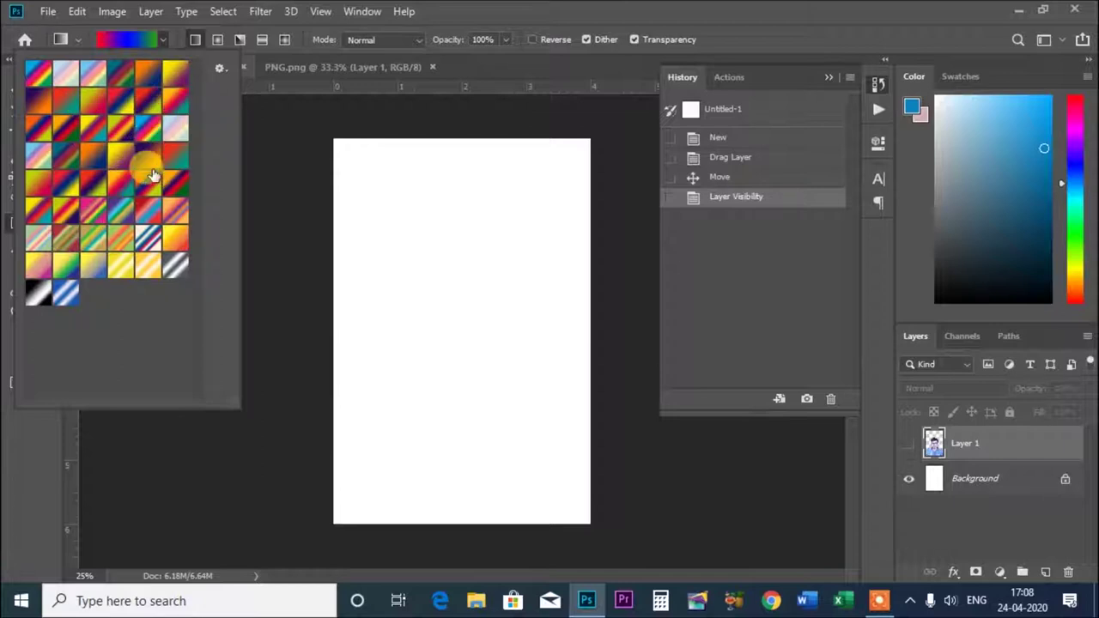
pyautogui.click(220, 68)
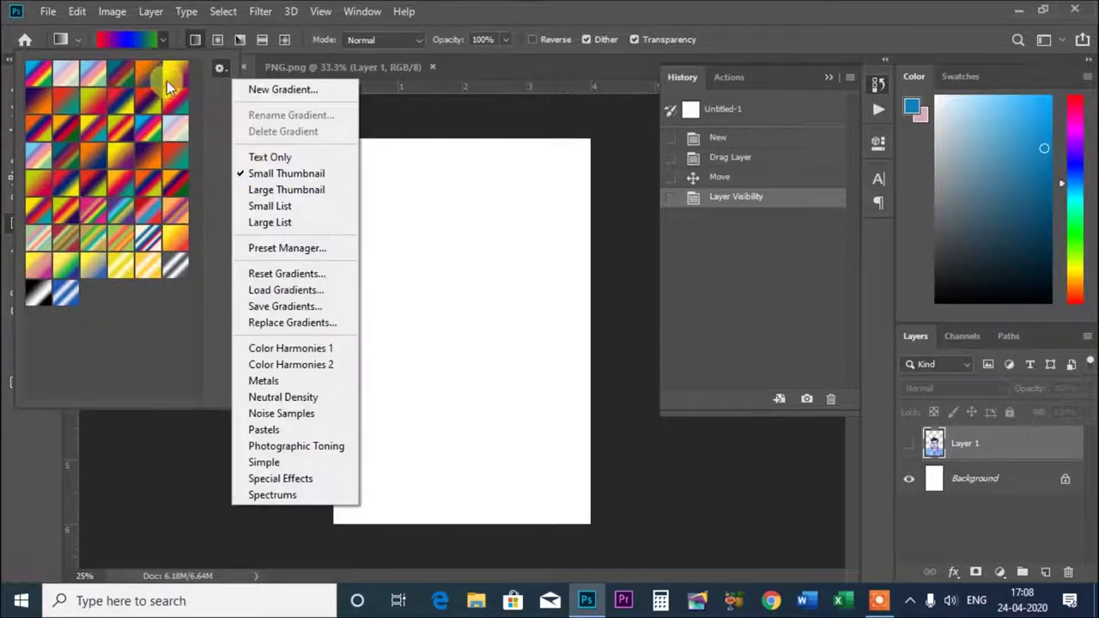
pyautogui.click(121, 127)
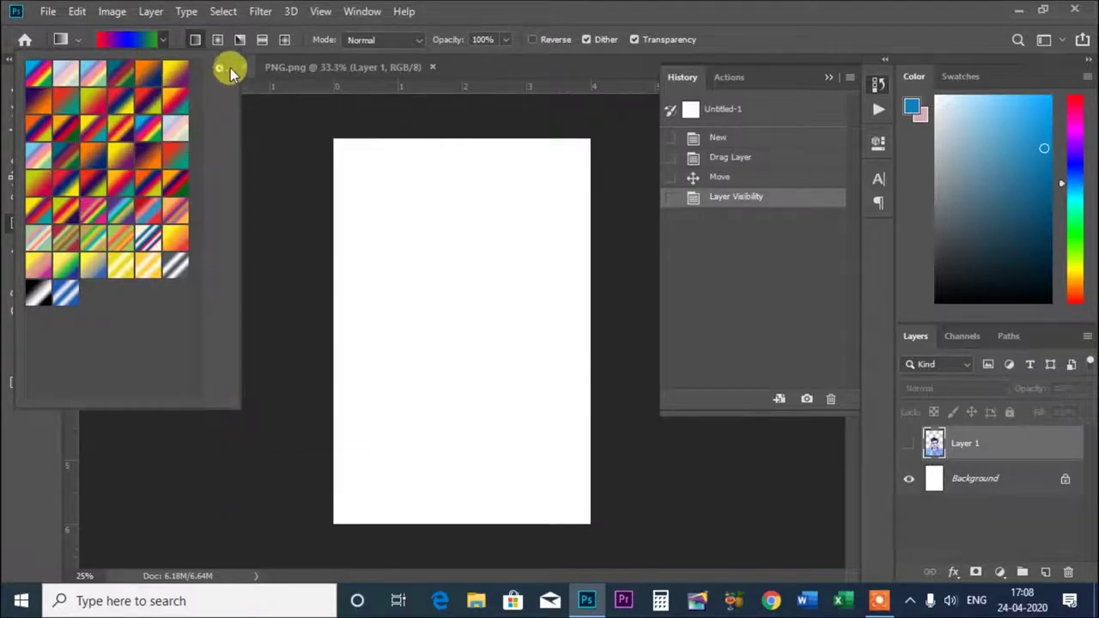
pyautogui.click(152, 38)
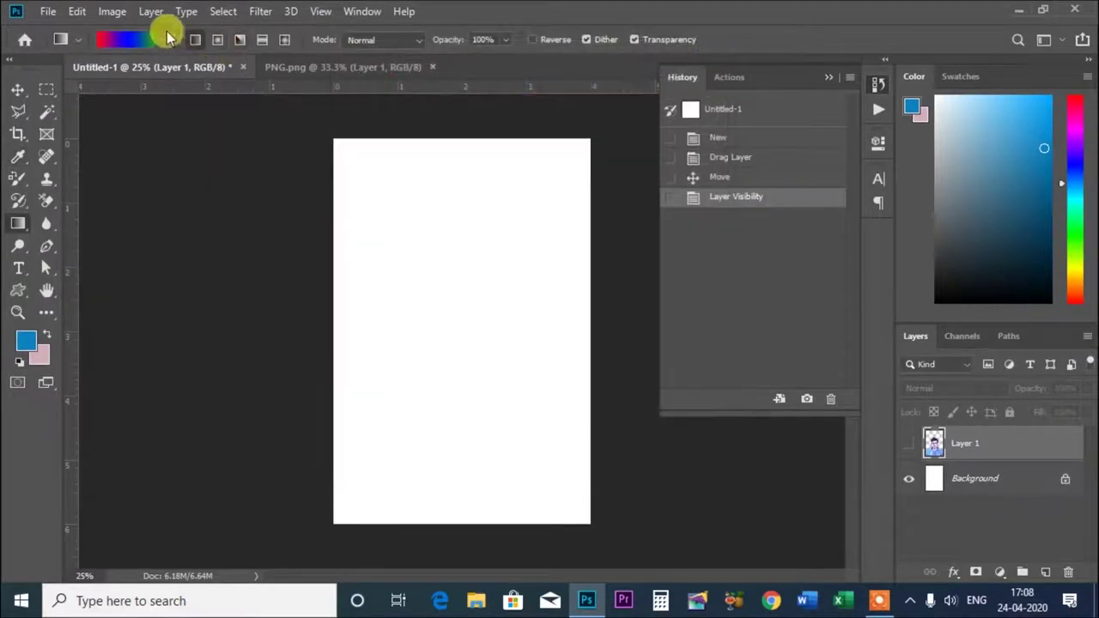
# Look into the gradient Preset Manager and Gradient Editor, closing both without changes
pyautogui.click(161, 39)
pyautogui.click(225, 71)
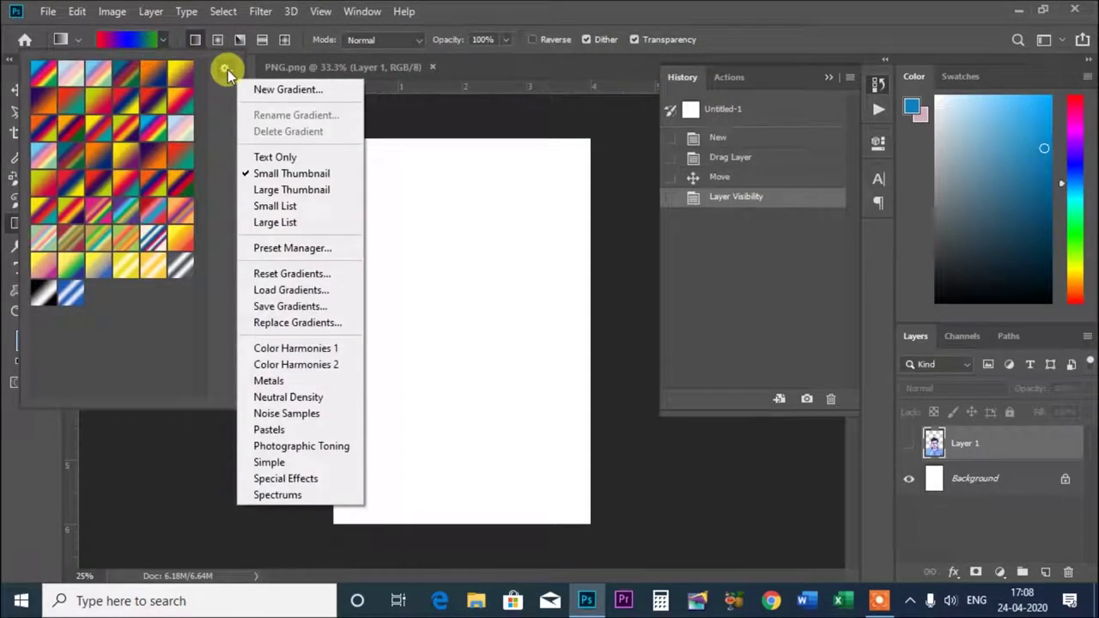
pyautogui.click(290, 247)
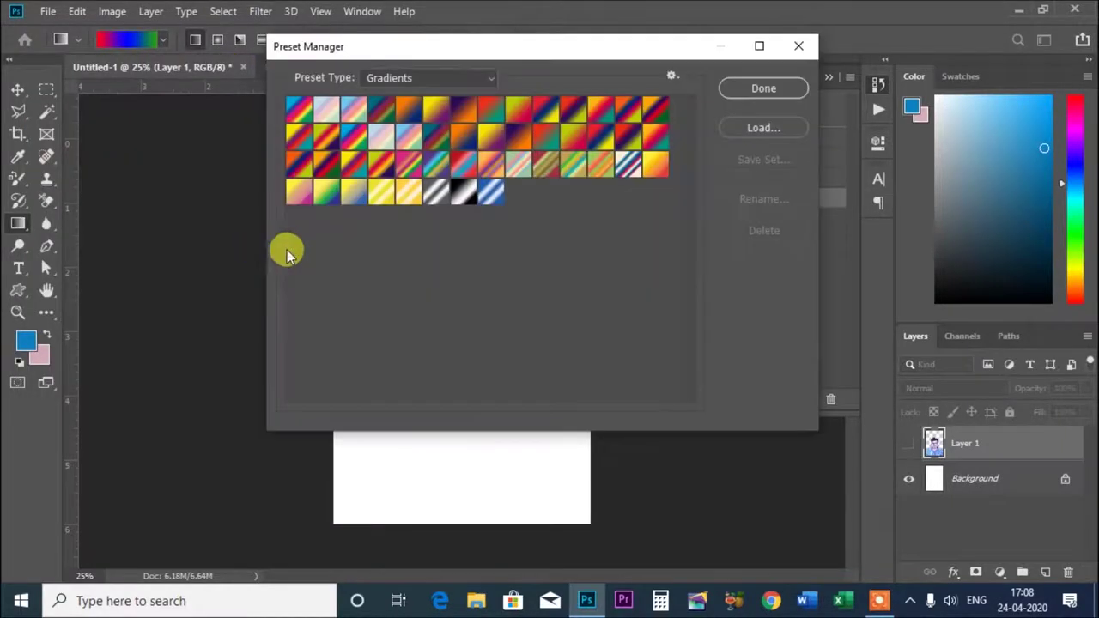
pyautogui.click(763, 89)
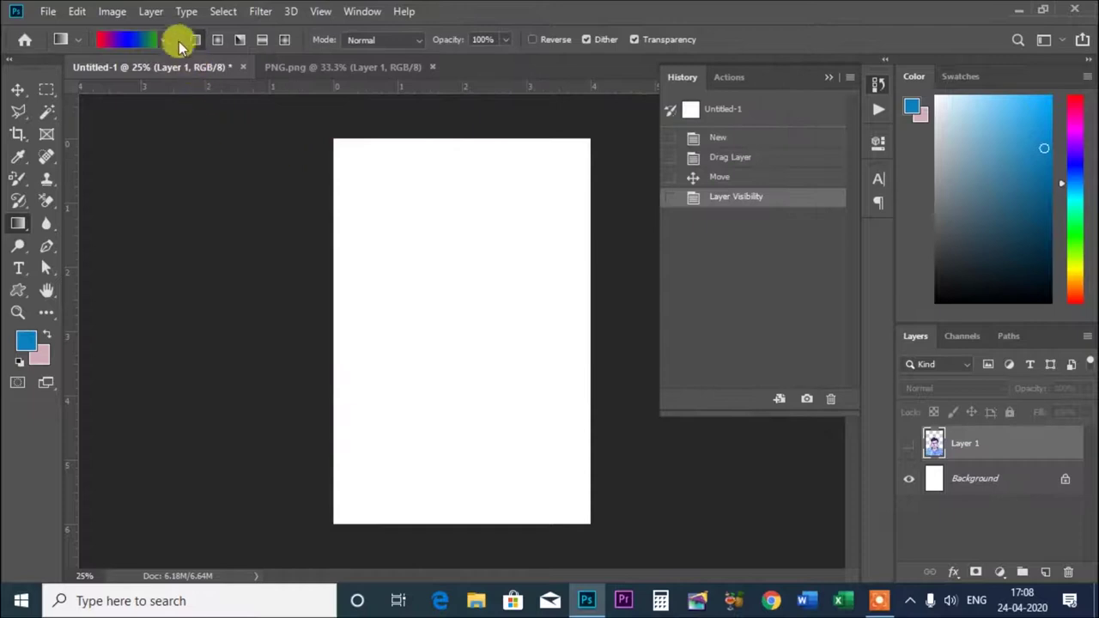
pyautogui.click(157, 43)
pyautogui.click(685, 84)
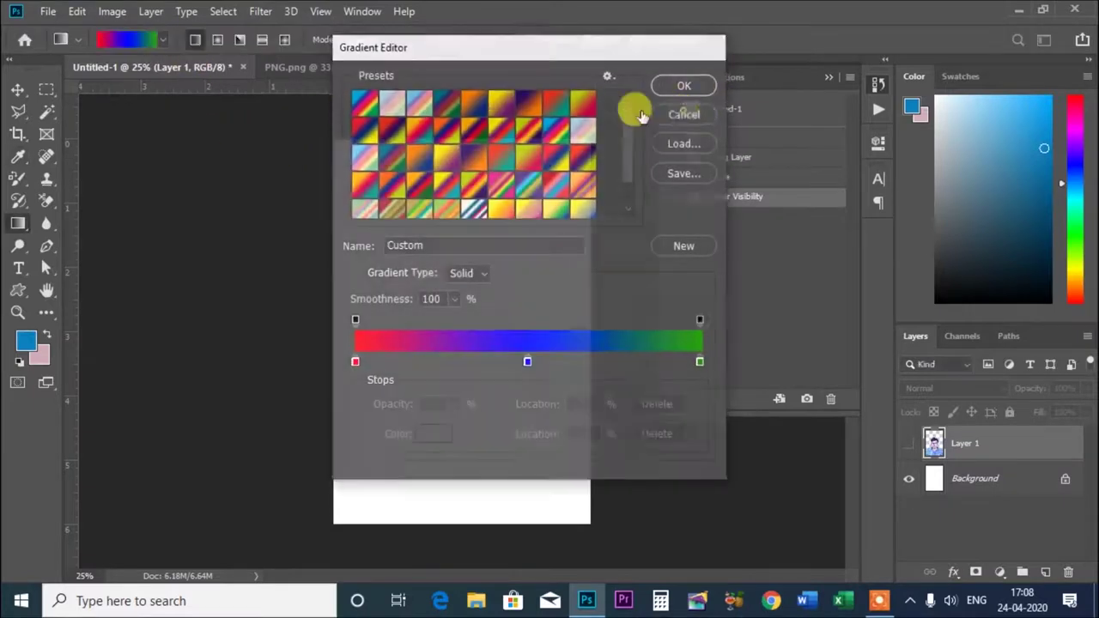
pyautogui.click(156, 43)
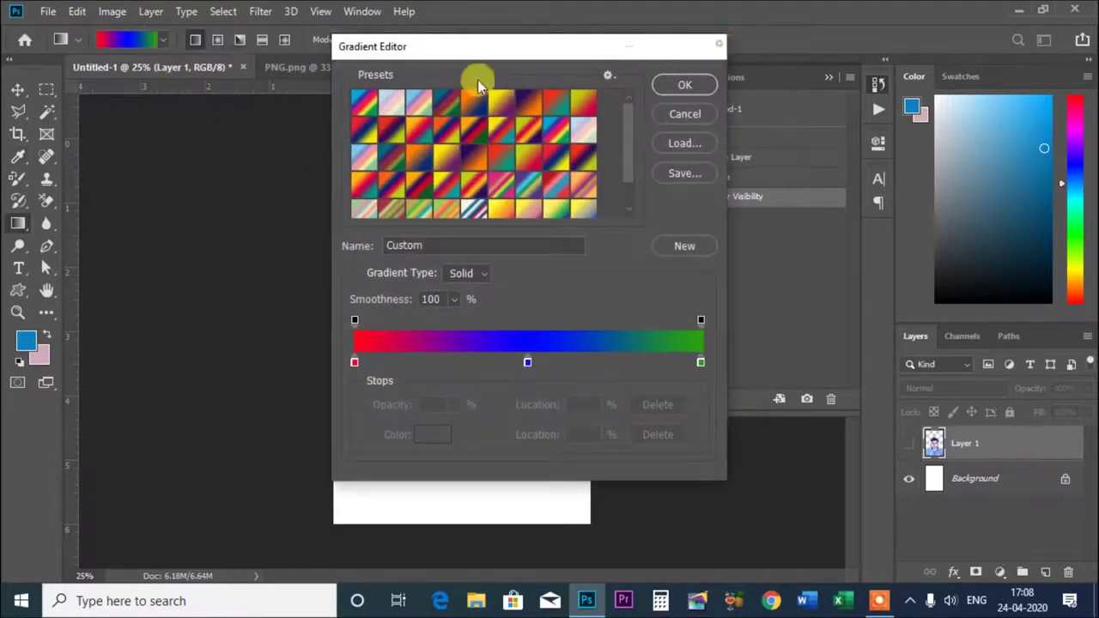
pyautogui.press('Return')
pyautogui.click(163, 43)
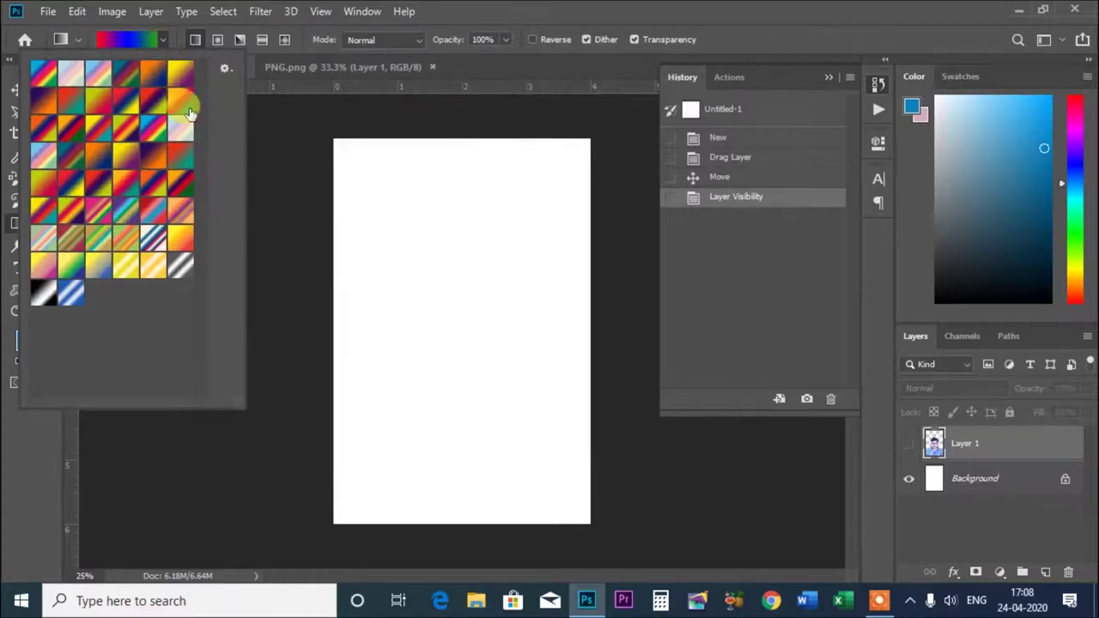
# Reset gradients to the defaults, then append Color Harmonies 1 and Color Harmonies 2
pyautogui.click(225, 68)
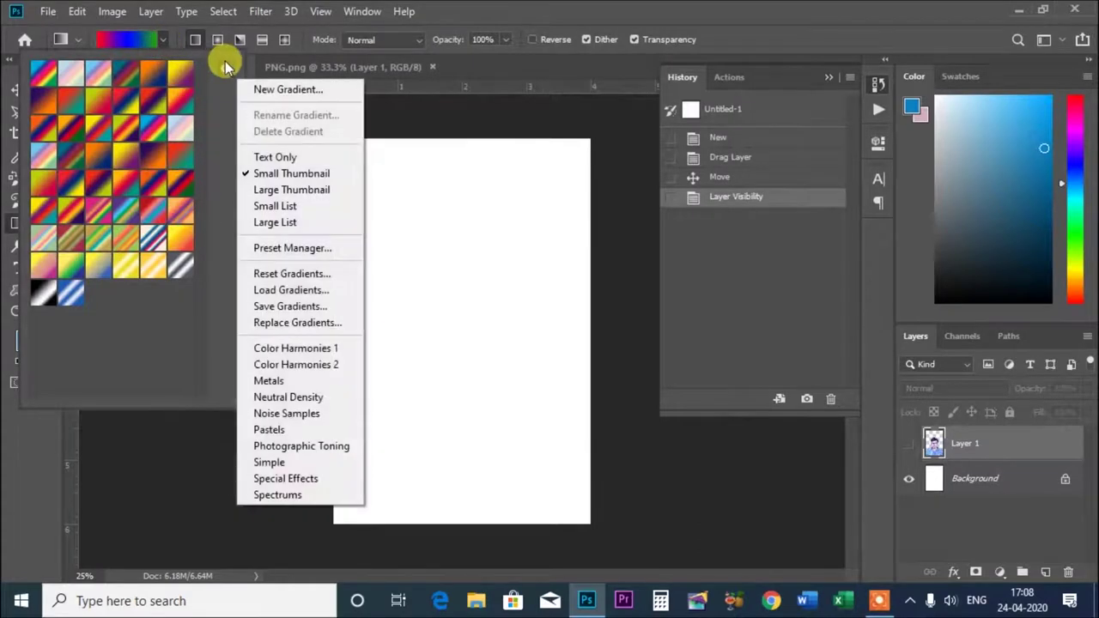
pyautogui.click(307, 275)
pyautogui.click(471, 235)
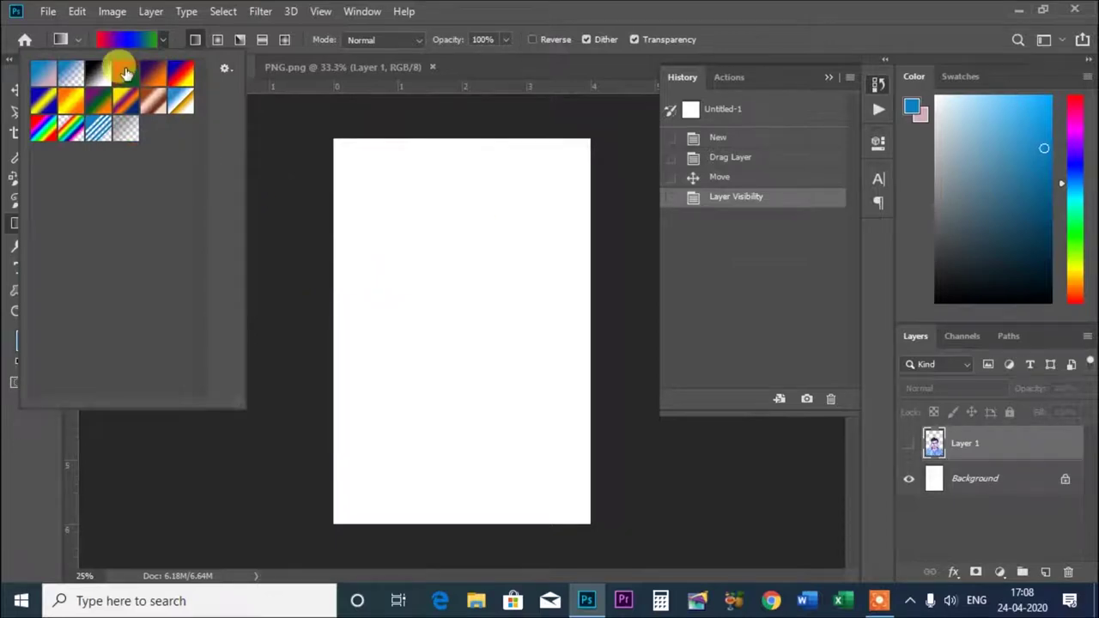
pyautogui.click(224, 68)
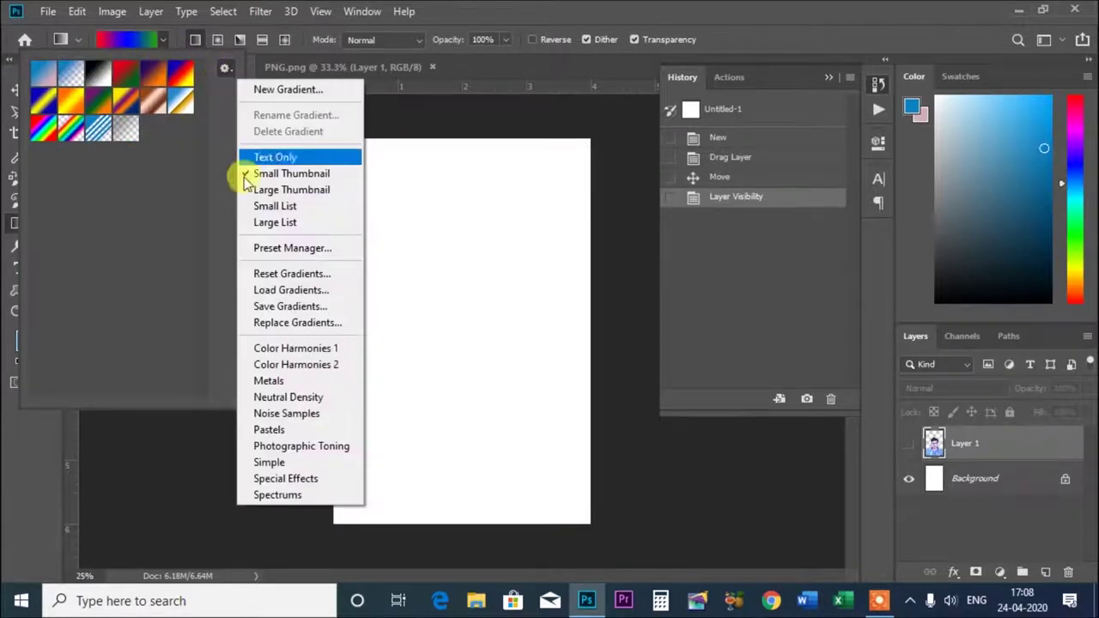
pyautogui.click(297, 348)
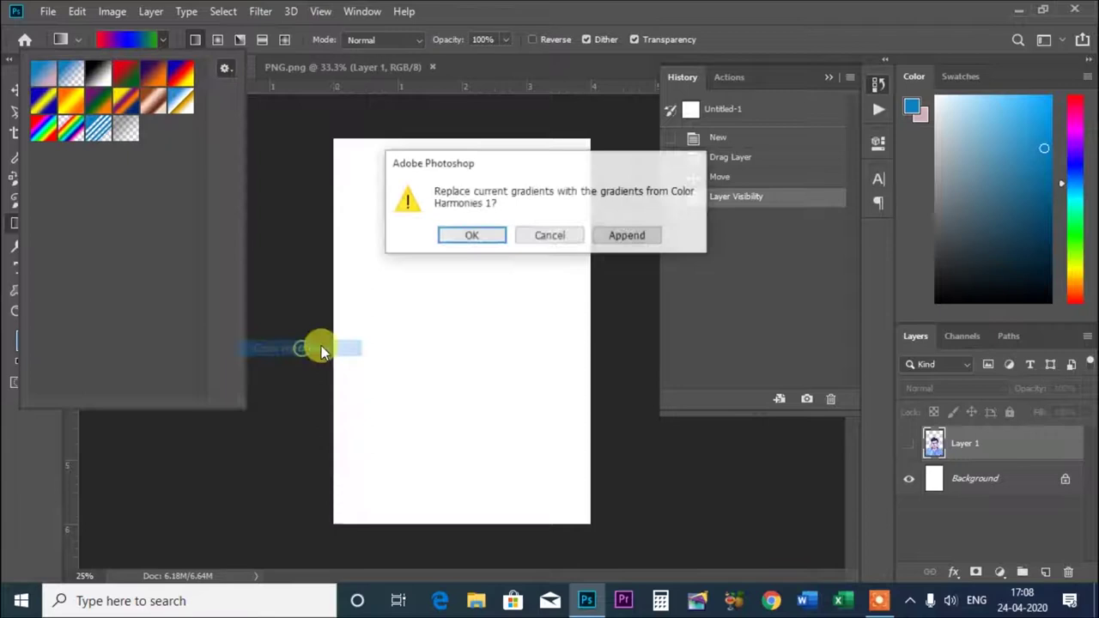
pyautogui.click(632, 235)
pyautogui.click(225, 68)
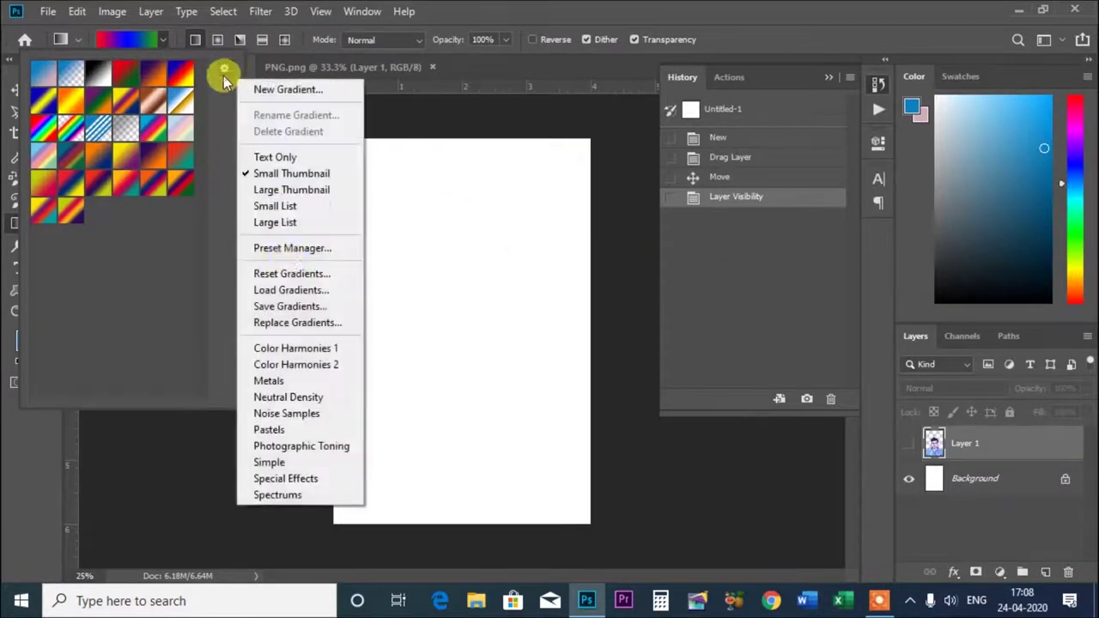
pyautogui.click(318, 367)
pyautogui.click(620, 235)
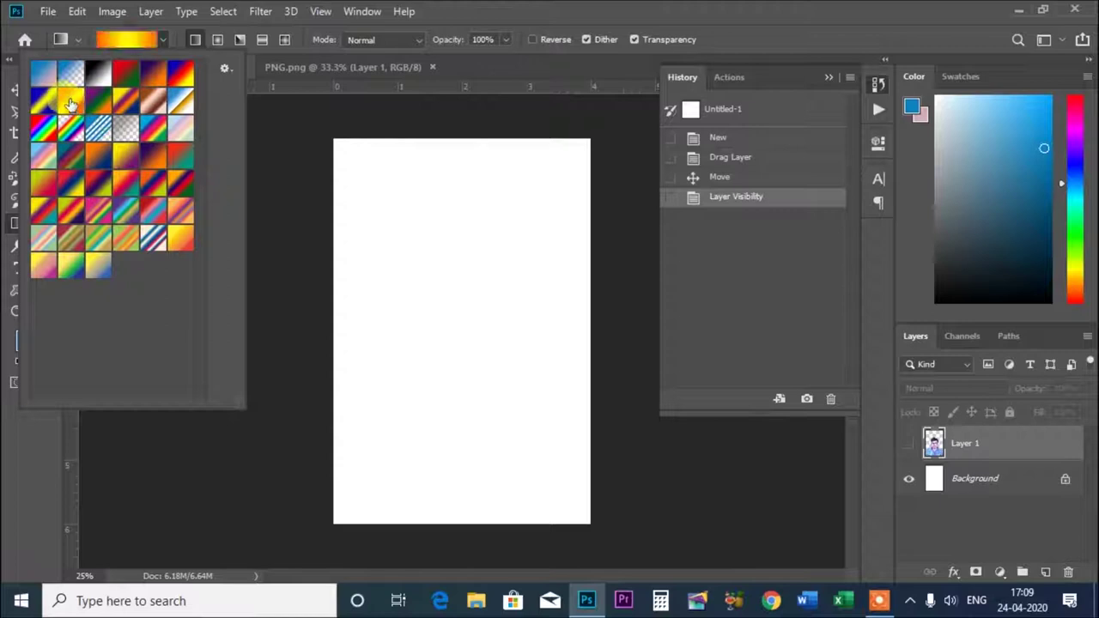
# On the Background layer, try top-to-bottom and left-to-right orange-yellow linear gradients, reverting to white
pyautogui.click(194, 38)
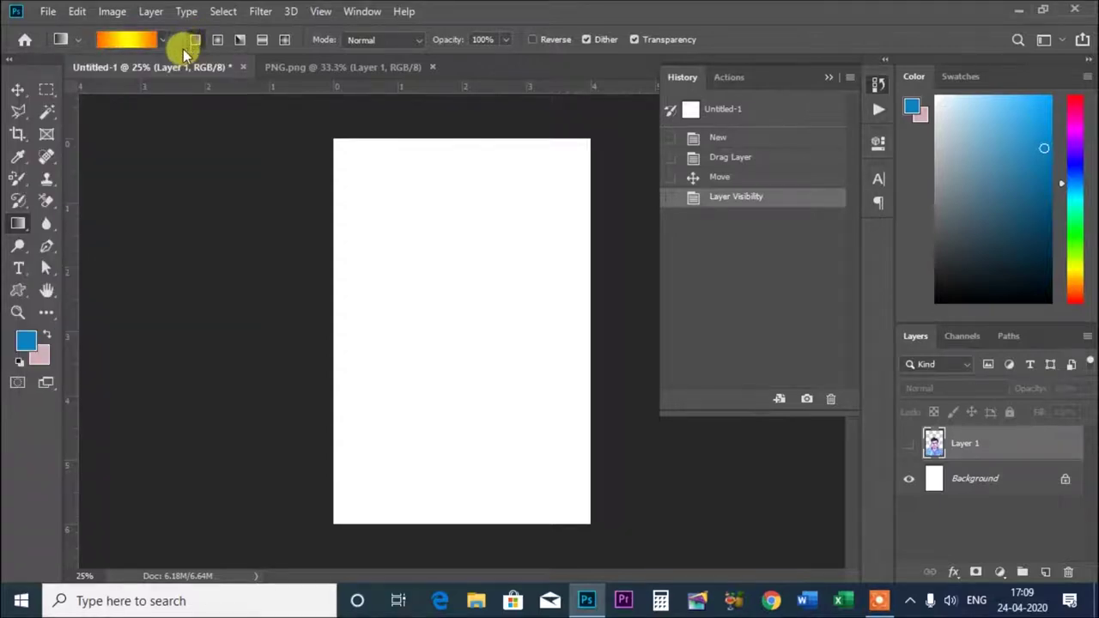
pyautogui.click(935, 481)
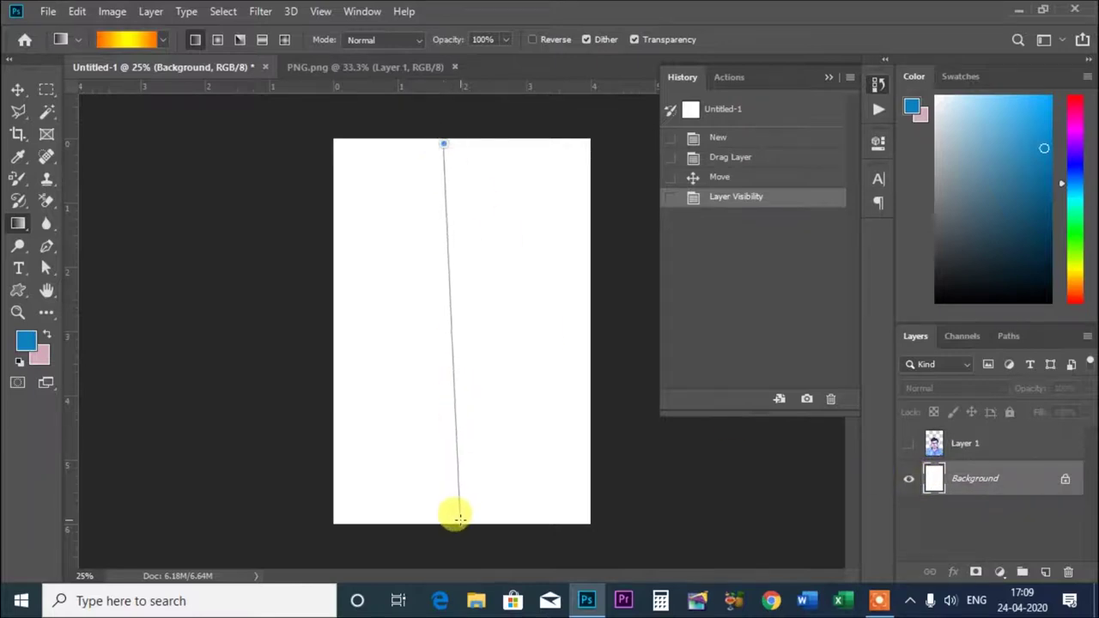
pyautogui.moveTo(441, 141); pyautogui.dragTo(453, 517)
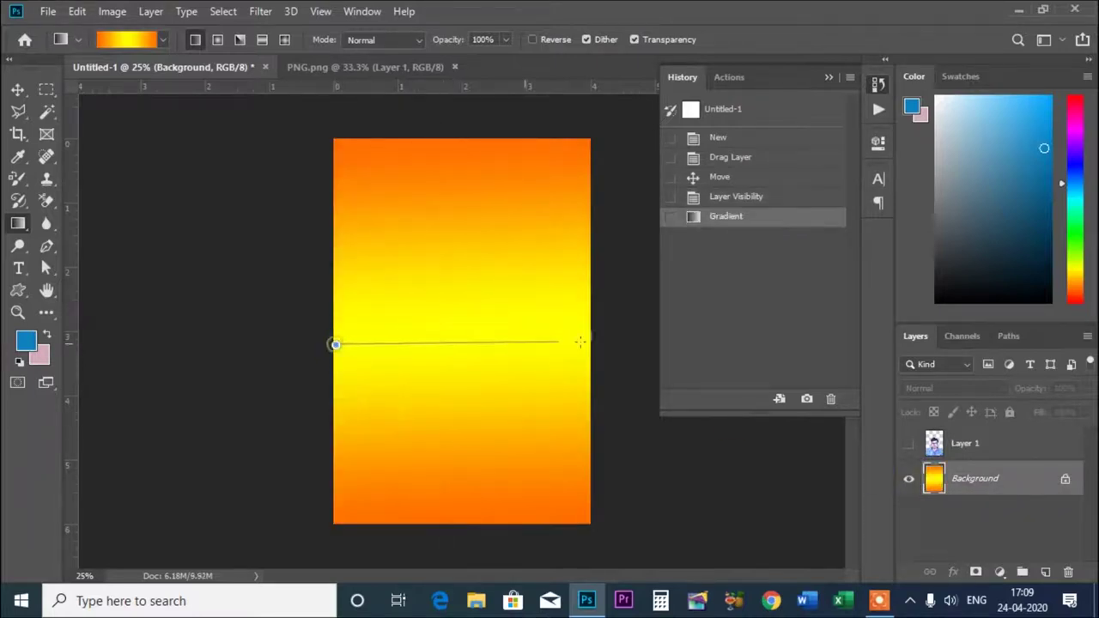
pyautogui.moveTo(580, 342); pyautogui.dragTo(595, 337)
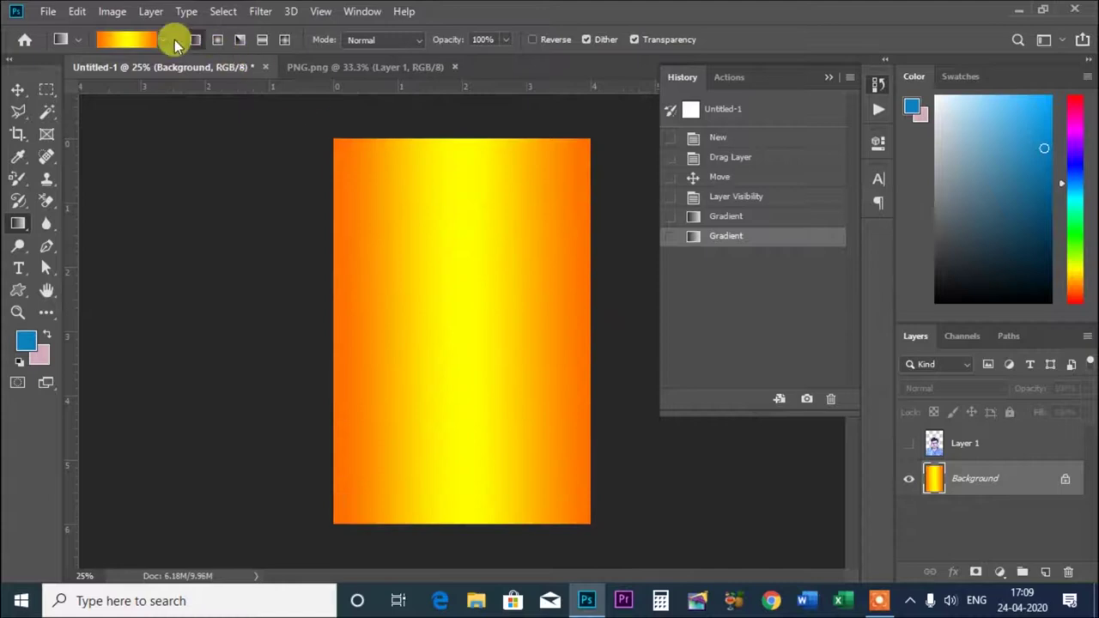
pyautogui.click(727, 216)
pyautogui.click(728, 196)
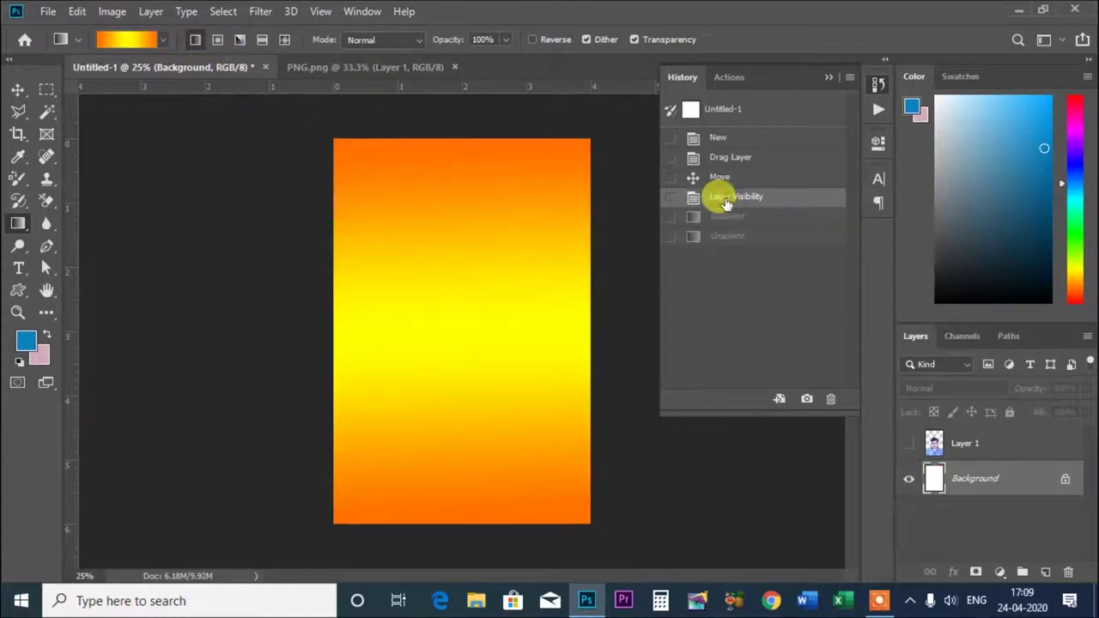
# Try radial orange-yellow gradients from the top and left edge, undoing each back to white
pyautogui.click(218, 41)
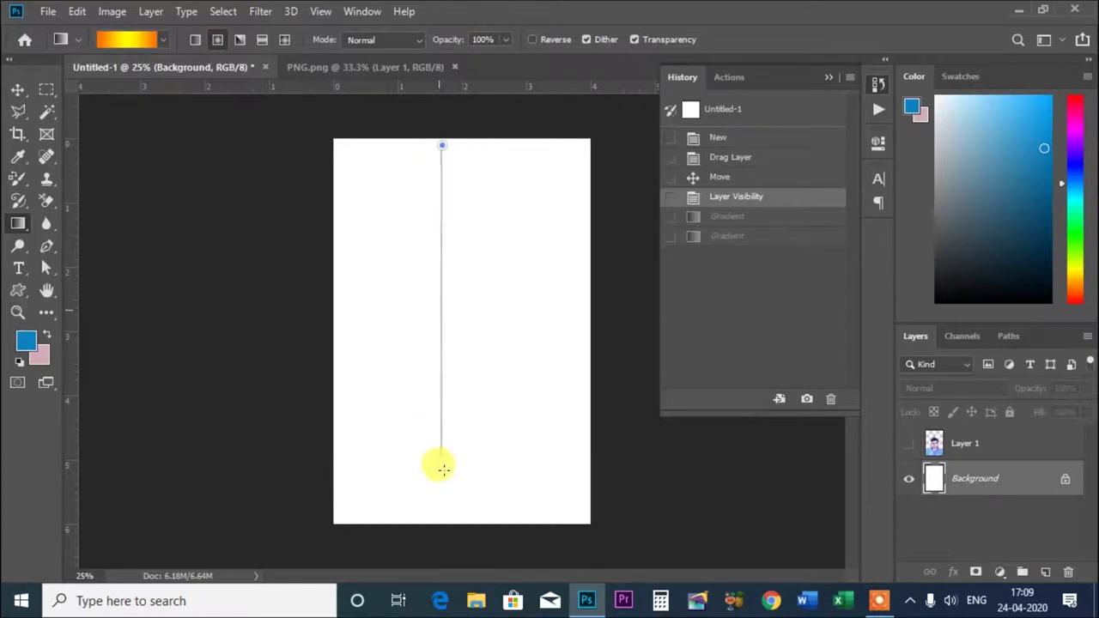
pyautogui.moveTo(440, 144); pyautogui.dragTo(441, 520)
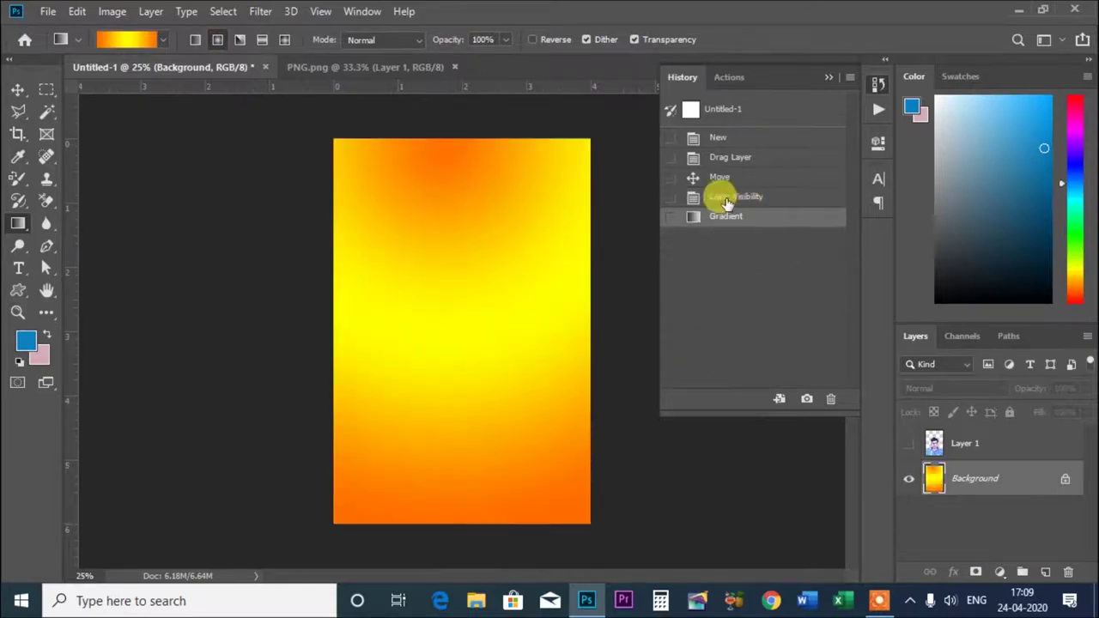
pyautogui.click(729, 197)
pyautogui.moveTo(335, 299); pyautogui.dragTo(579, 302)
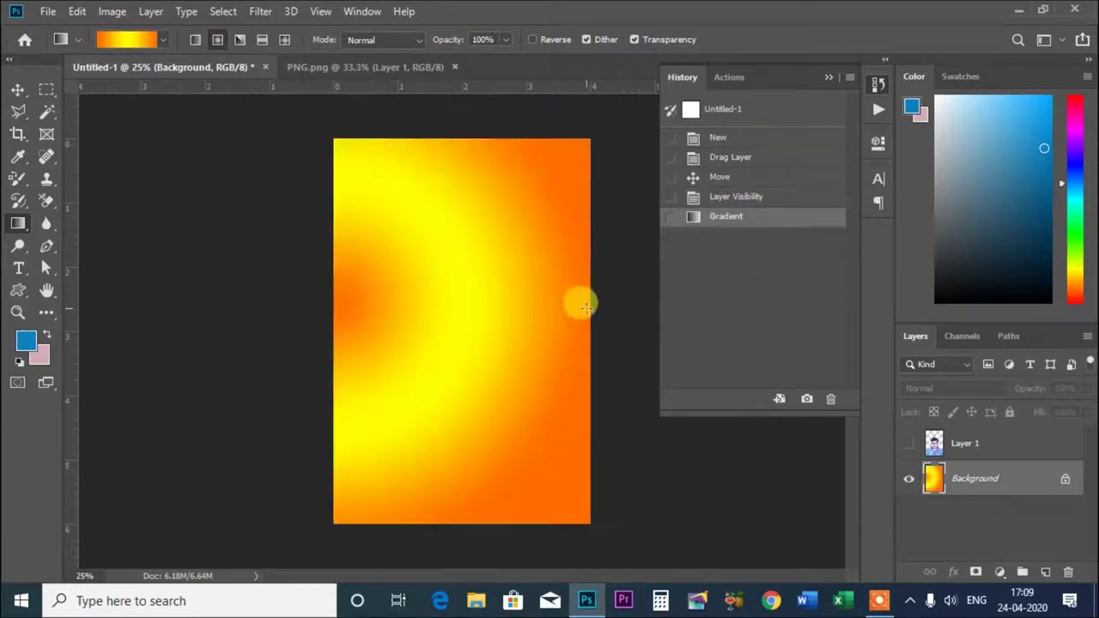
pyautogui.click(725, 197)
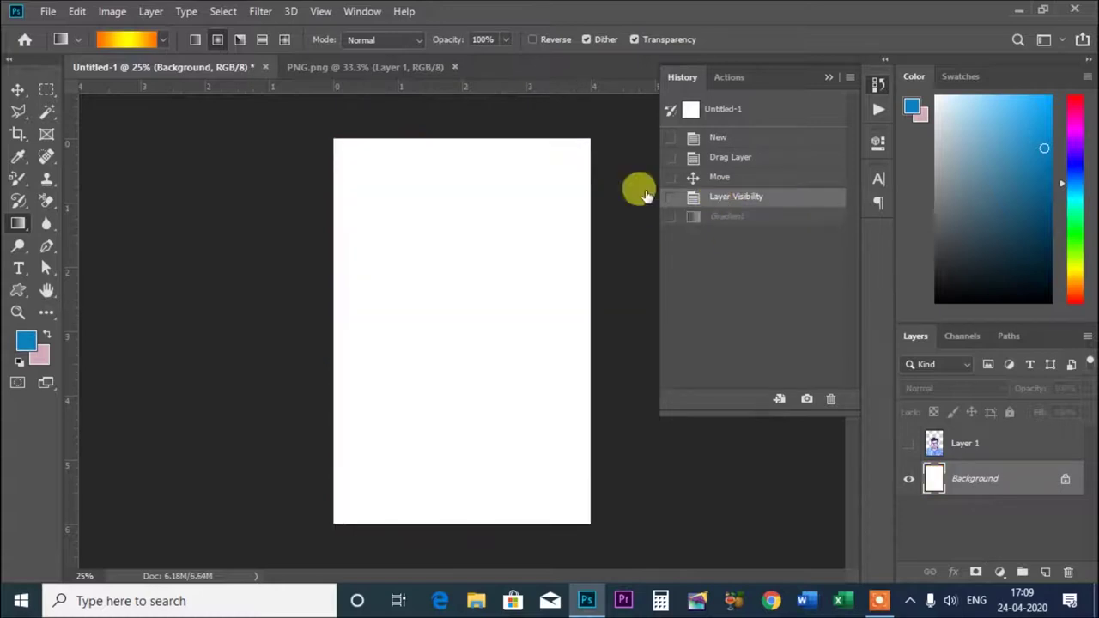
# Apply an angle gradient, compare it with the portrait shown and hidden, then revert to white
pyautogui.moveTo(431, 256); pyautogui.dragTo(445, 505)
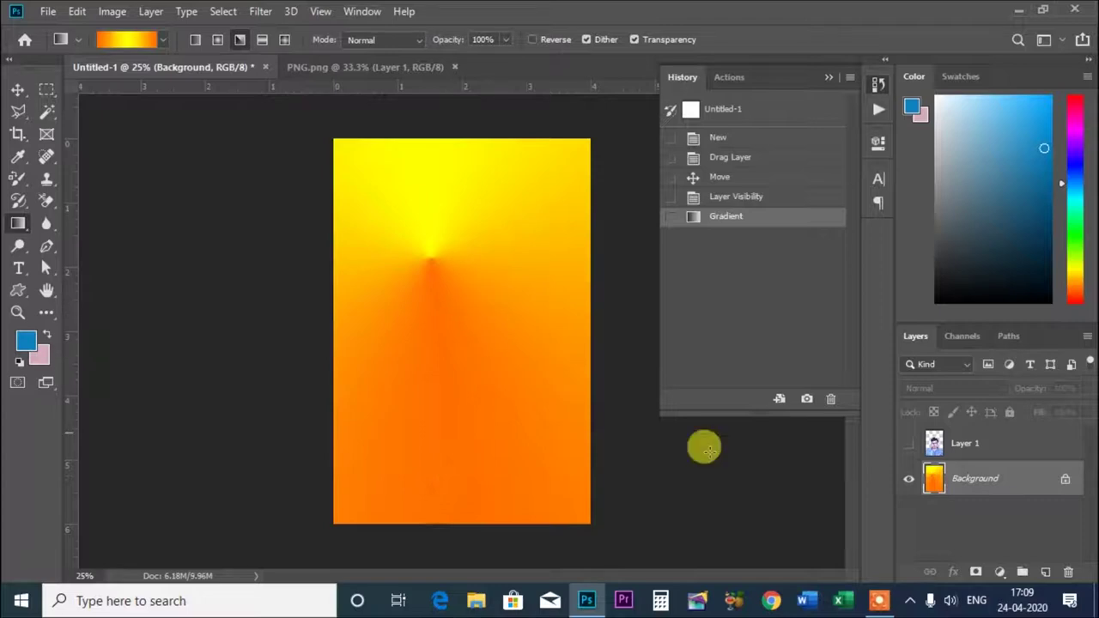
pyautogui.click(909, 443)
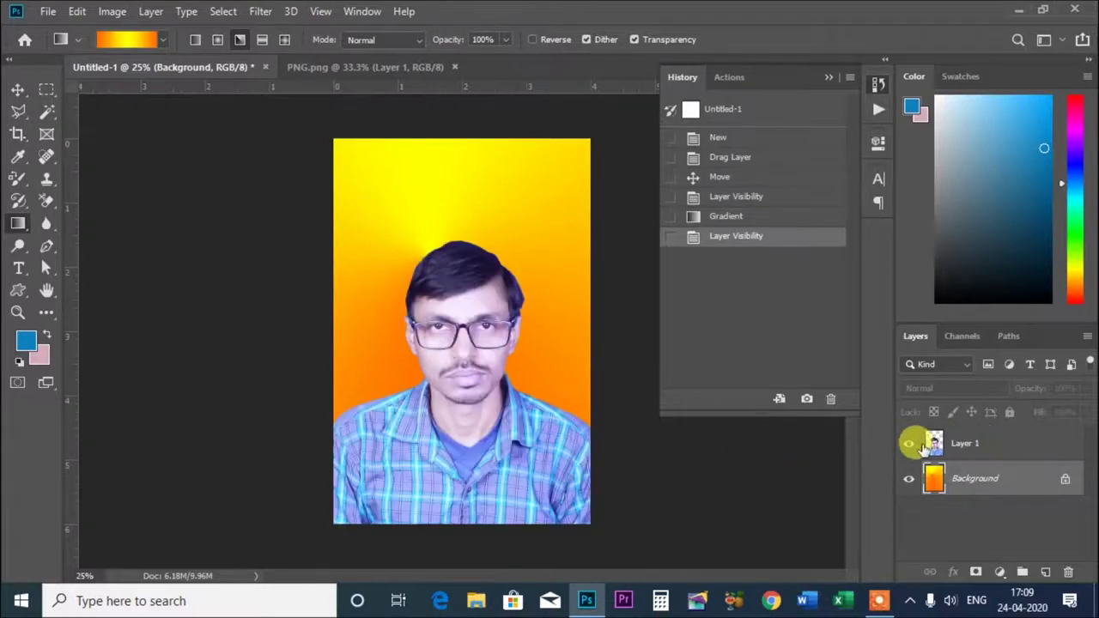
pyautogui.click(910, 443)
pyautogui.click(734, 236)
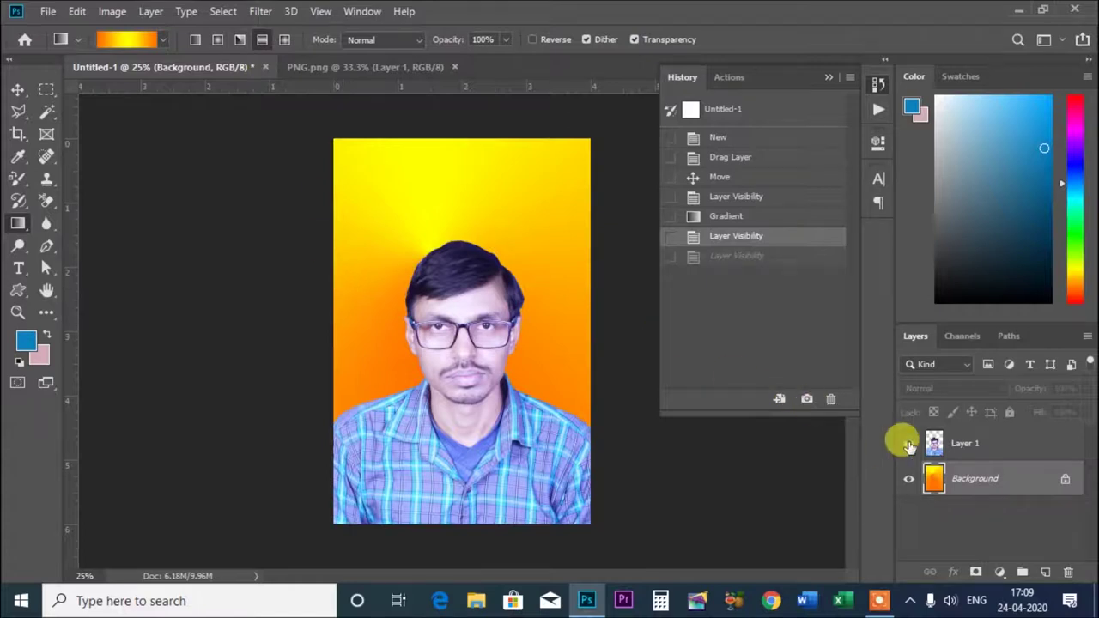
pyautogui.click(909, 443)
pyautogui.click(736, 236)
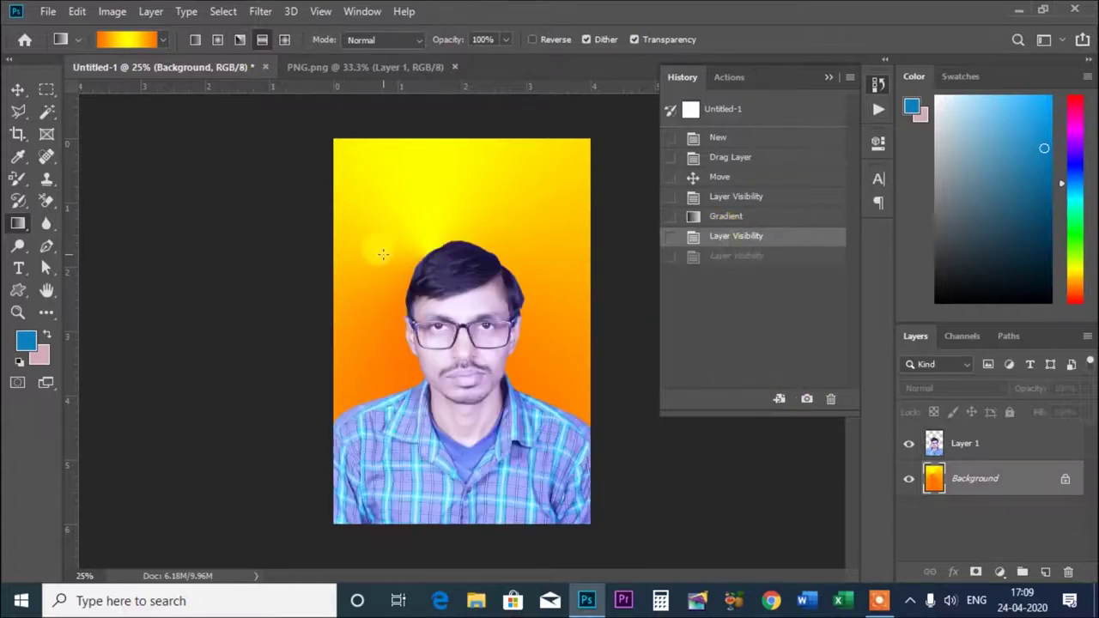
pyautogui.click(726, 217)
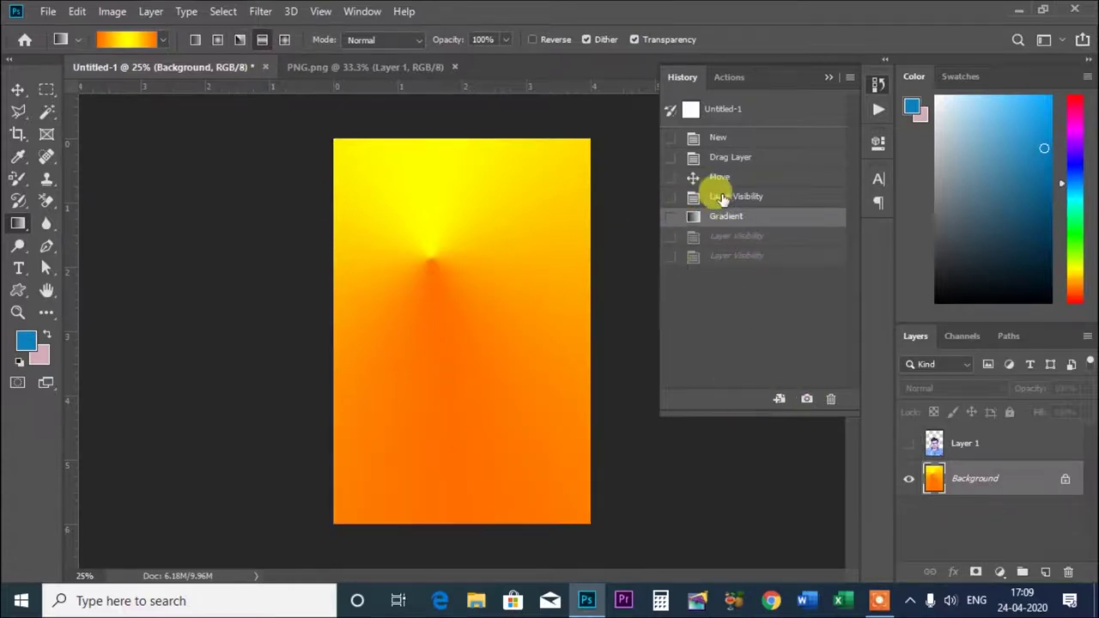
pyautogui.click(712, 192)
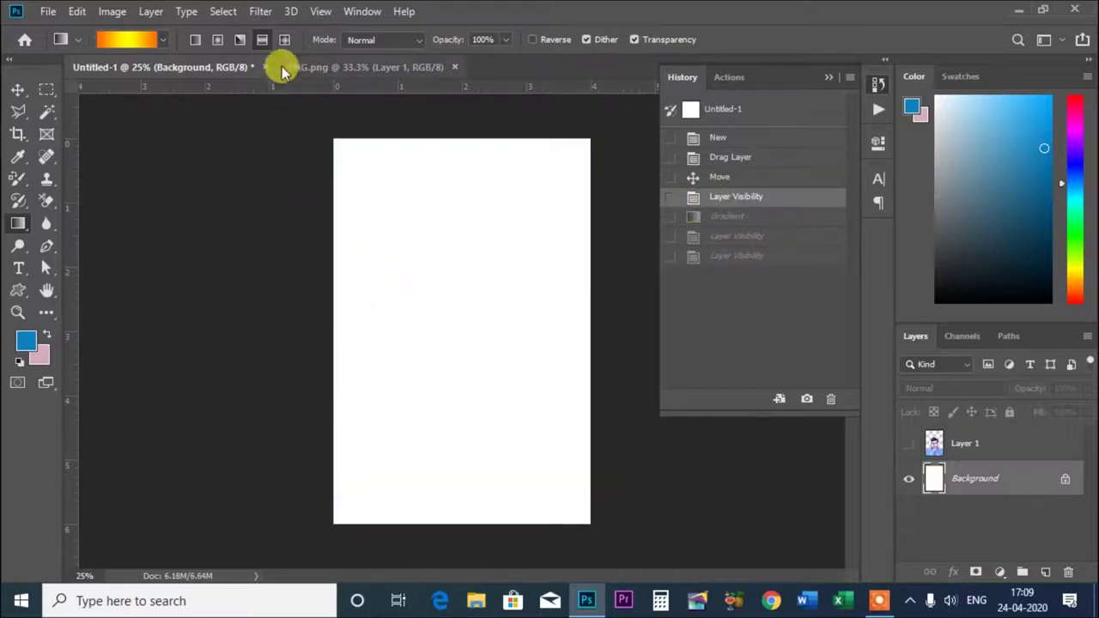
# Draw two left-to-right orange-yellow gradients across the canvas, undoing each back to white
pyautogui.moveTo(336, 332); pyautogui.dragTo(580, 331)
pyautogui.click(735, 199)
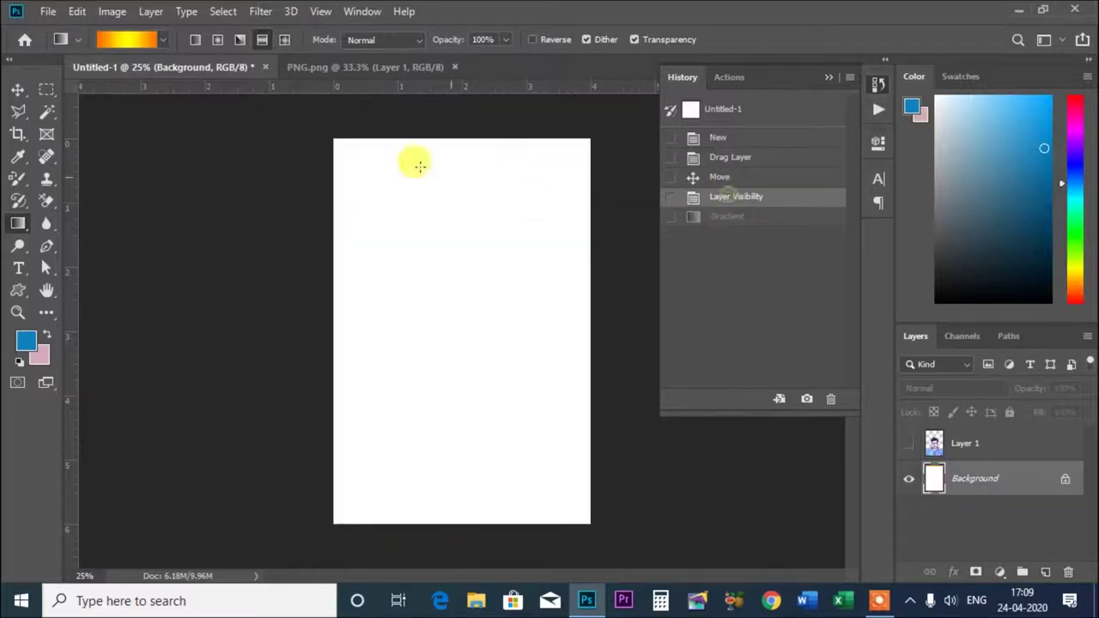
pyautogui.moveTo(340, 302)
pyautogui.mouseDown()
pyautogui.moveTo(523, 311)
pyautogui.moveTo(584, 300)
pyautogui.mouseUp()
pyautogui.click(718, 198)
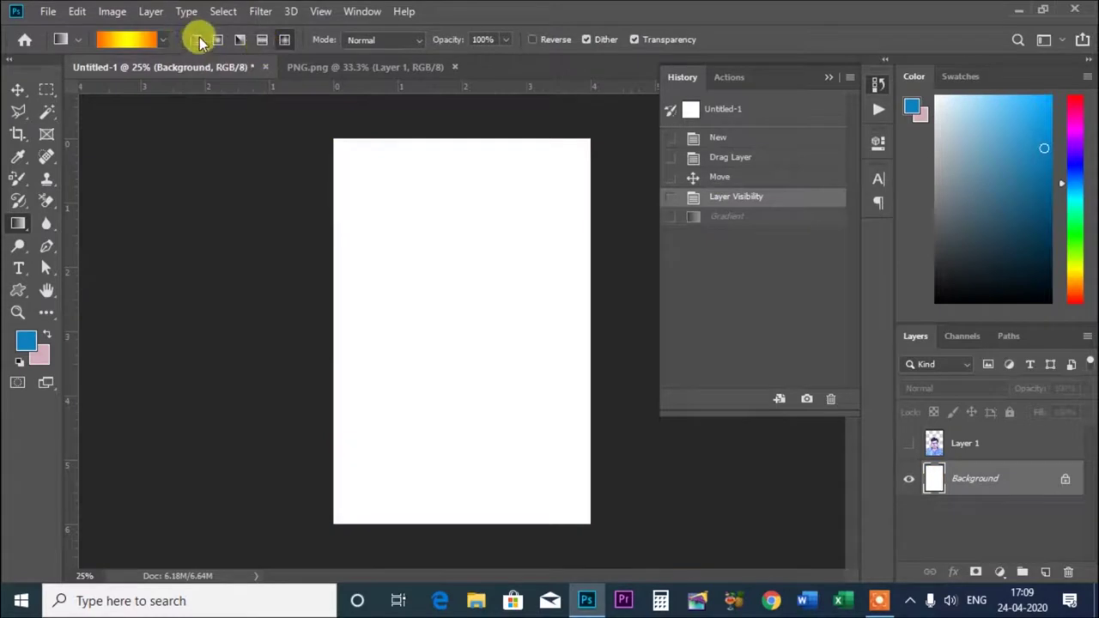
pyautogui.click(163, 40)
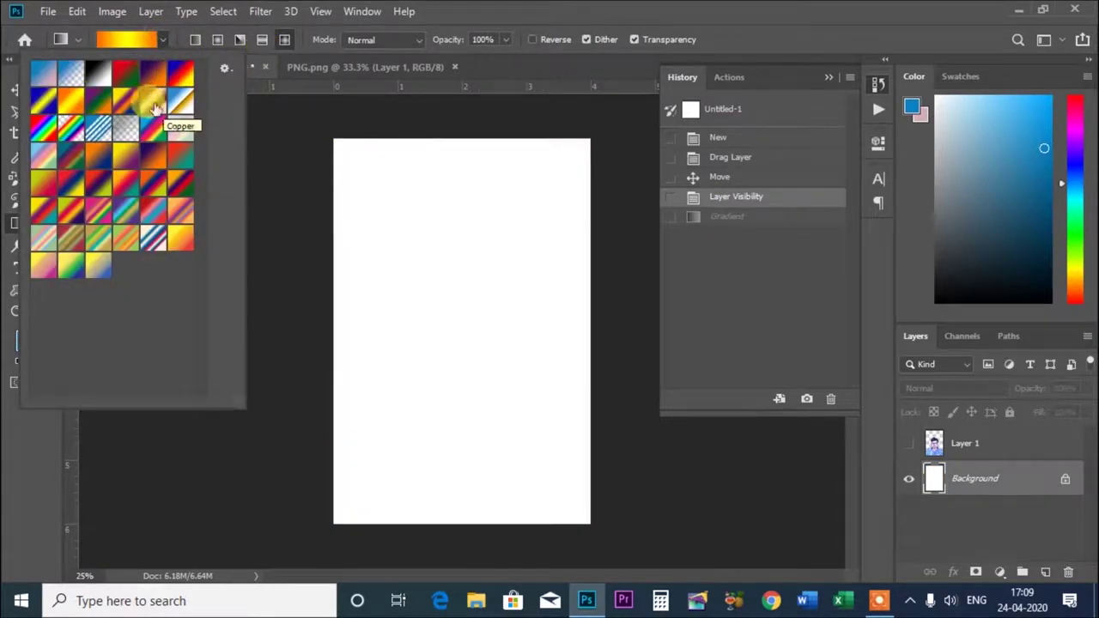
# Pick the violet-green-orange preset and try linear and radial top-to-bottom fills, undoing each
pyautogui.click(99, 101)
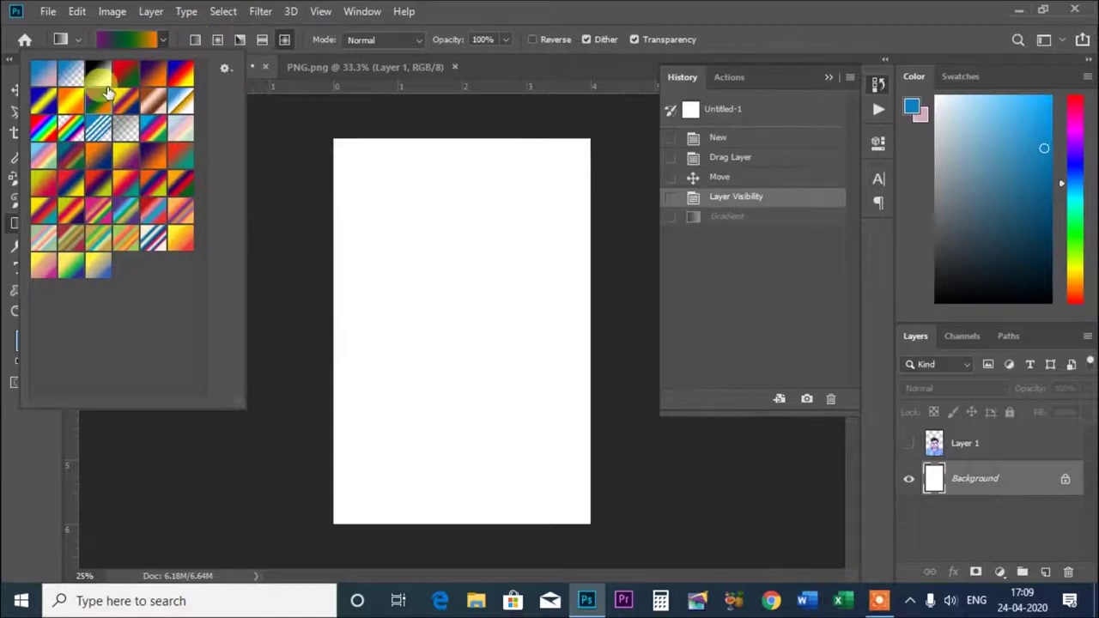
pyautogui.click(95, 98)
pyautogui.click(190, 40)
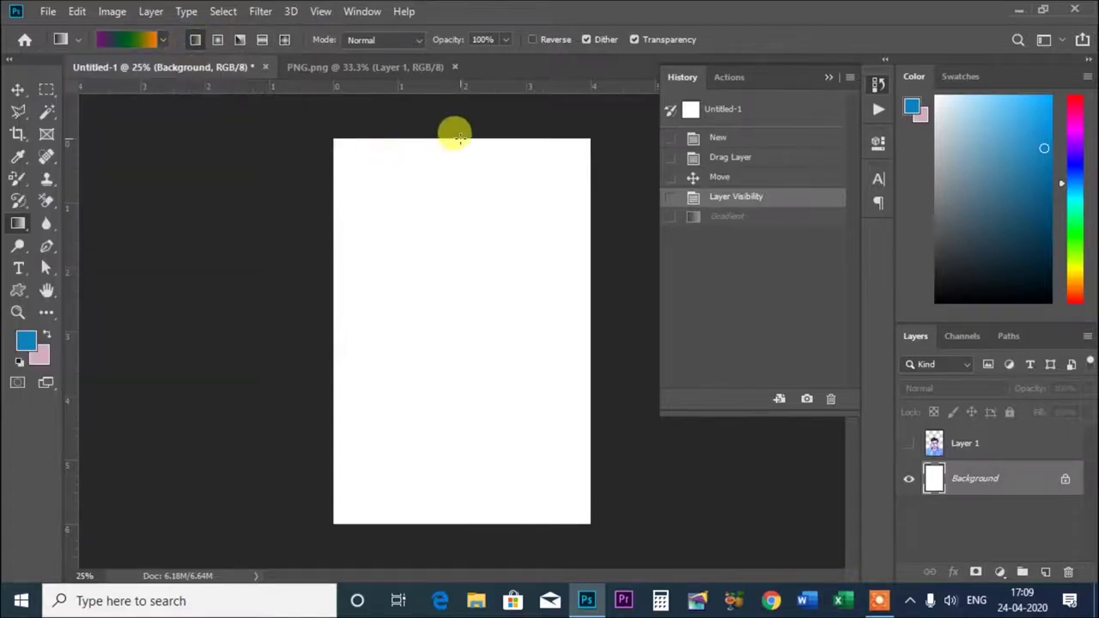
pyautogui.moveTo(458, 142); pyautogui.dragTo(457, 515)
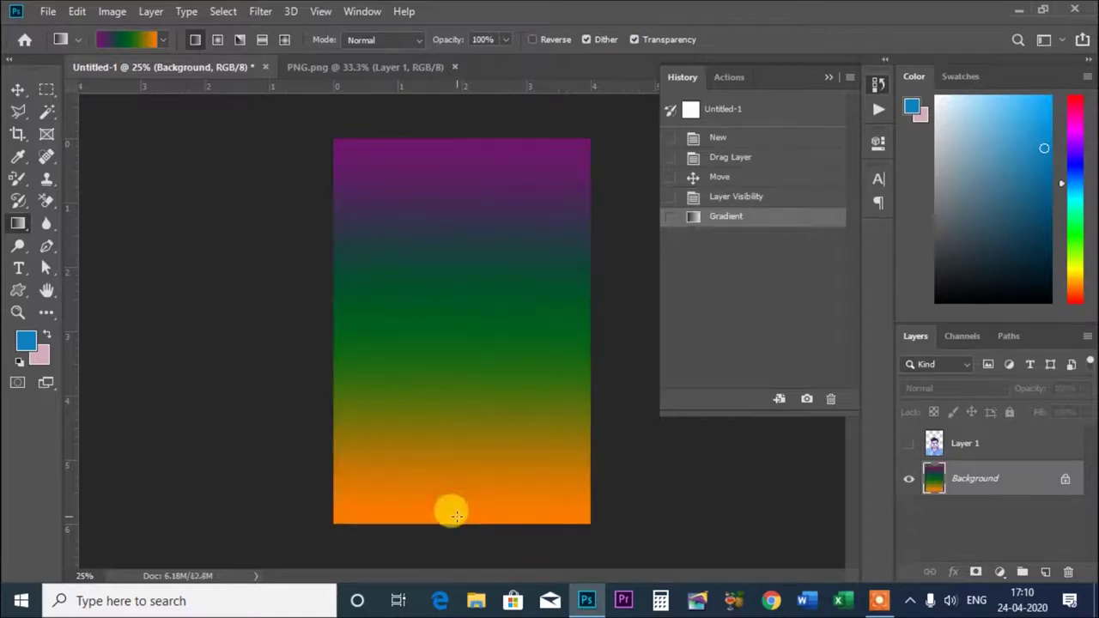
pyautogui.click(721, 196)
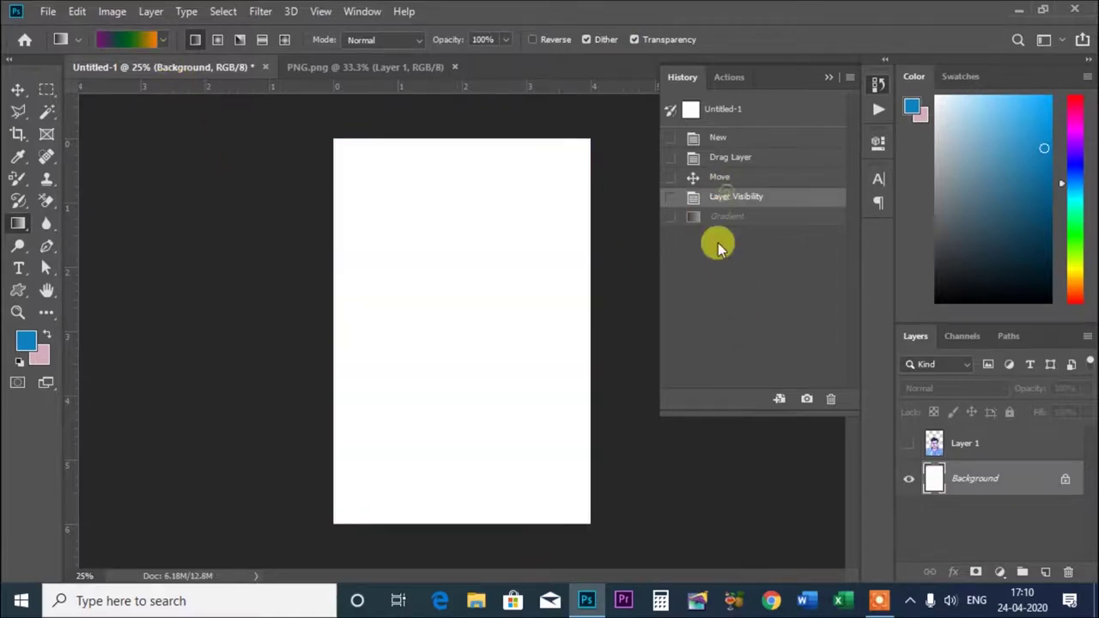
pyautogui.click(217, 40)
pyautogui.moveTo(443, 142); pyautogui.dragTo(446, 521)
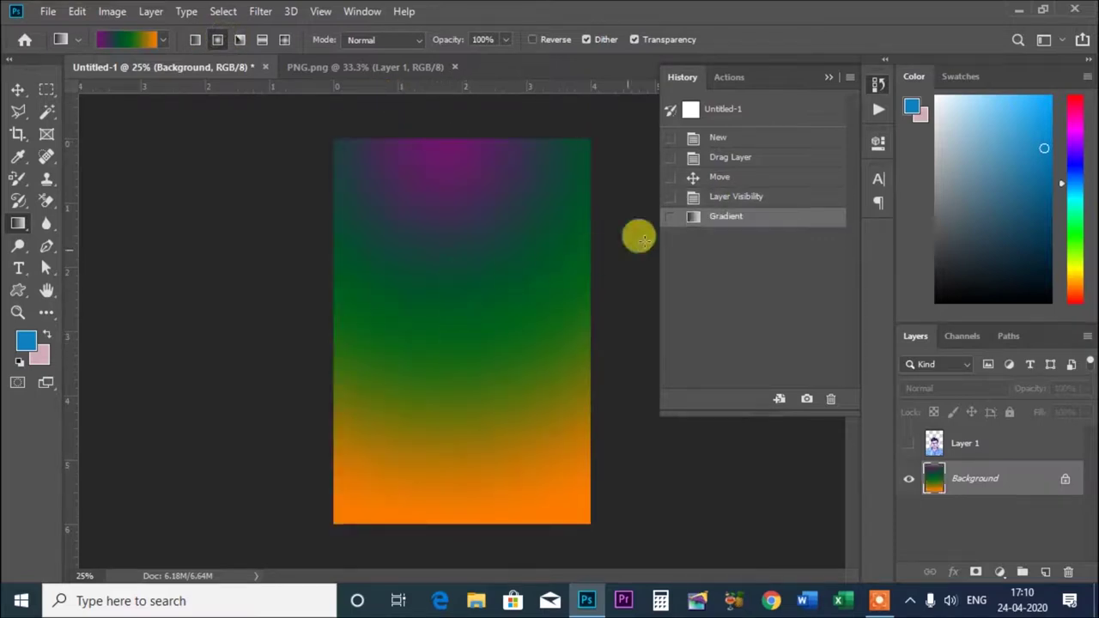
pyautogui.click(691, 197)
# Apply an angle gradient, toggle the portrait over it, then revert the canvas to white
pyautogui.click(240, 40)
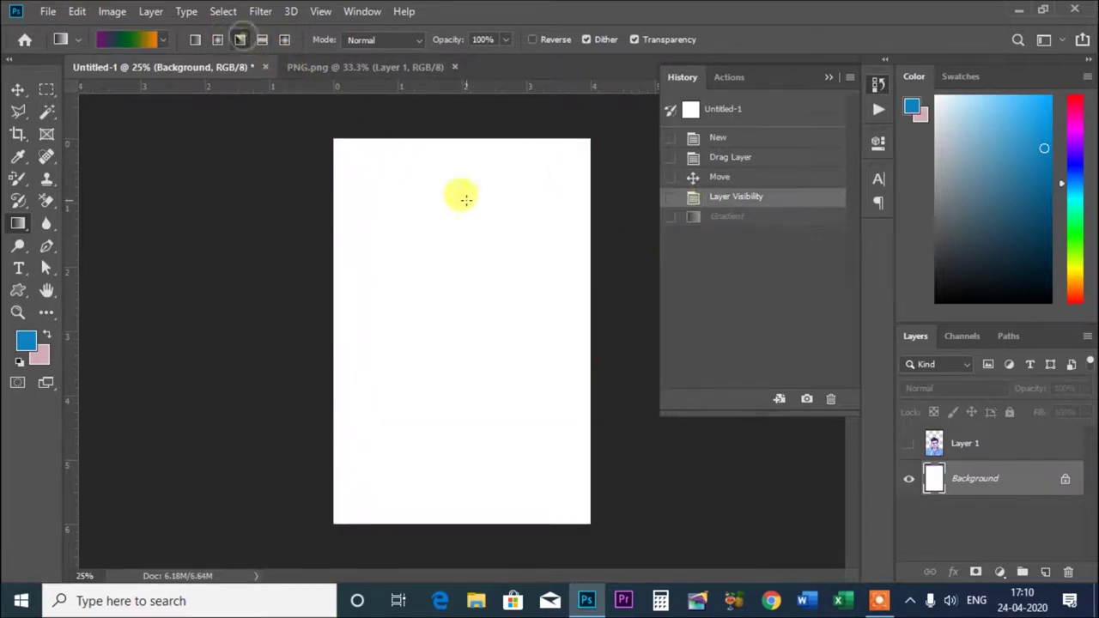
pyautogui.moveTo(443, 145)
pyautogui.mouseDown()
pyautogui.moveTo(453, 556)
pyautogui.moveTo(443, 521)
pyautogui.mouseUp()
pyautogui.click(908, 444)
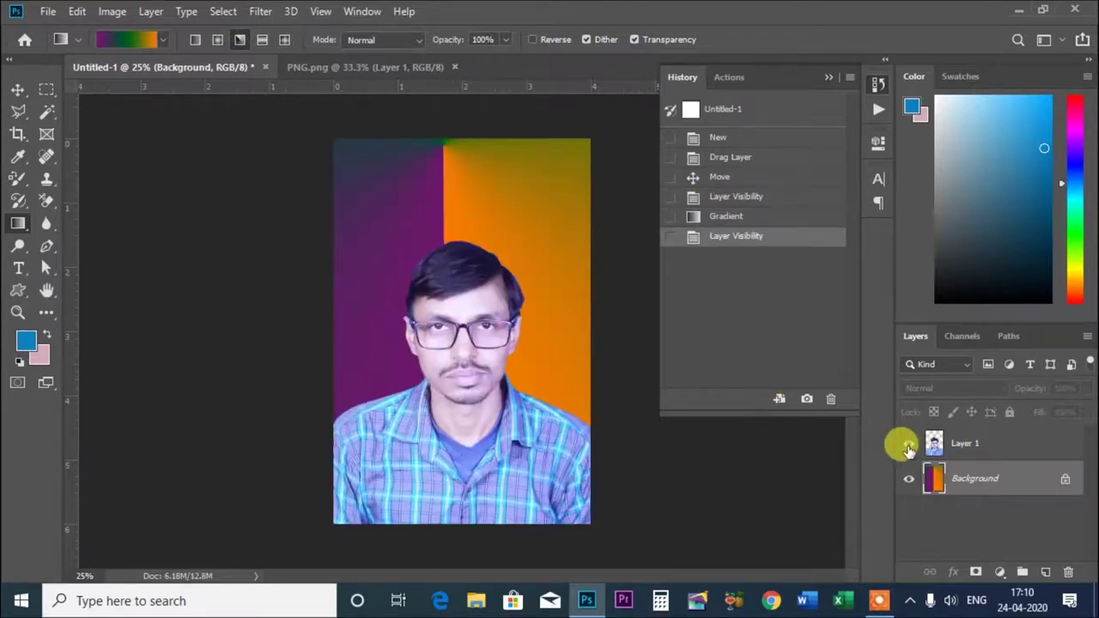
pyautogui.click(908, 444)
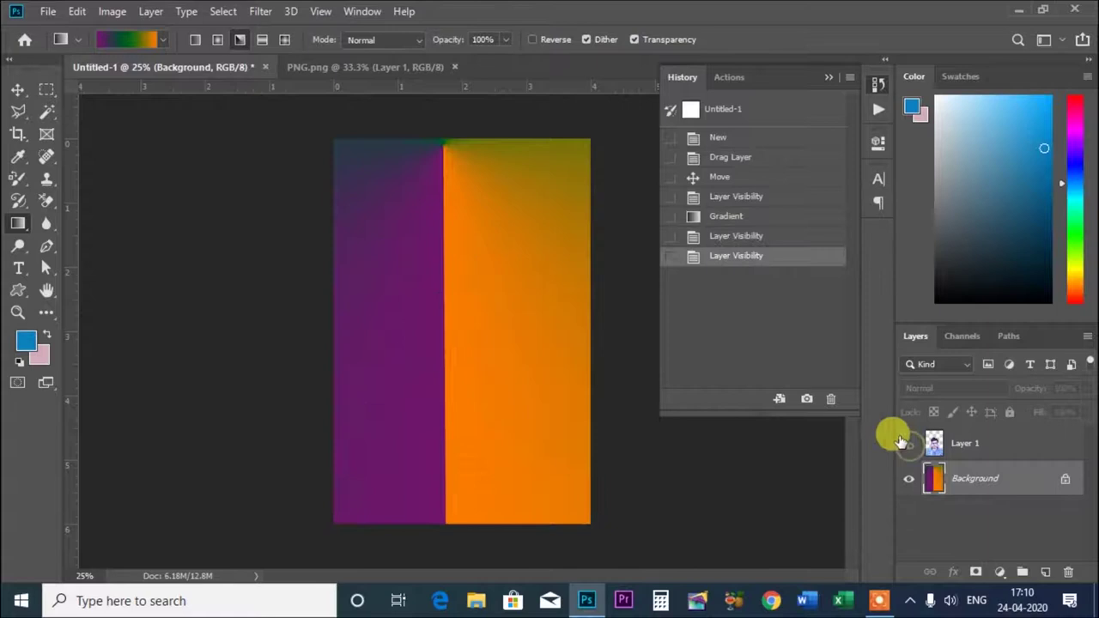
pyautogui.click(725, 236)
pyautogui.click(709, 216)
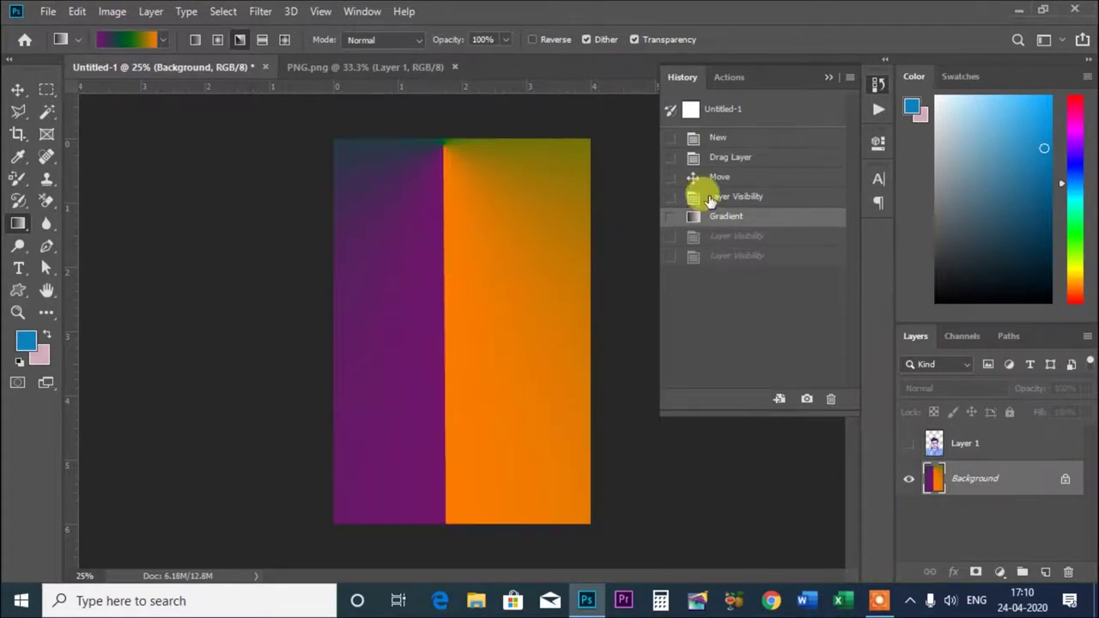
pyautogui.click(709, 196)
# Try reflected and diamond gradients, comparing with the portrait, undoing each back to white
pyautogui.click(263, 41)
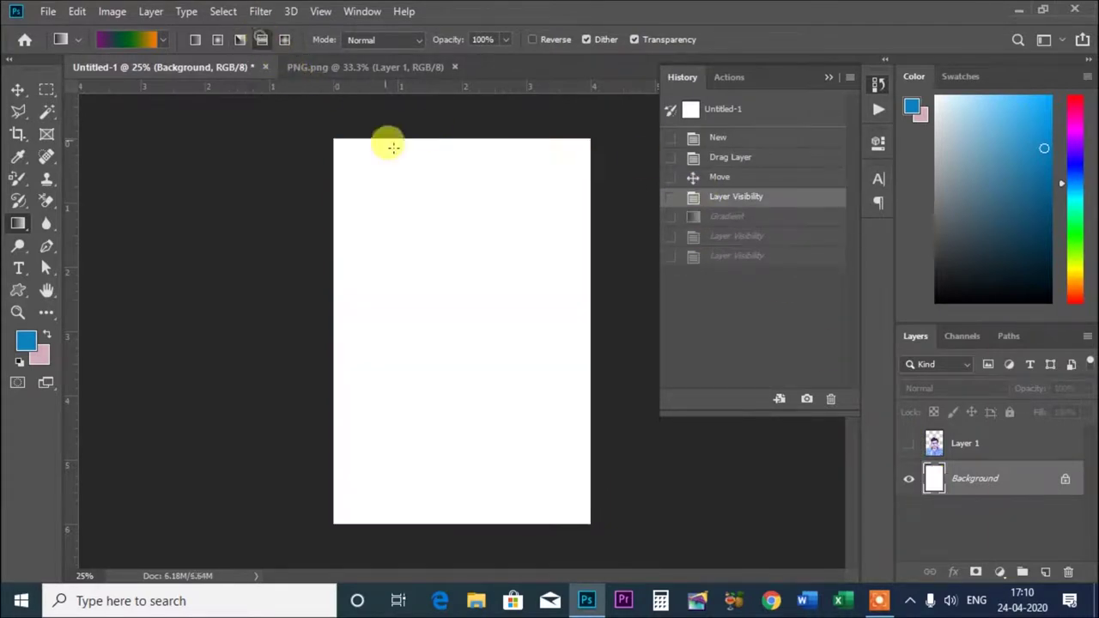
pyautogui.moveTo(443, 146); pyautogui.dragTo(445, 507)
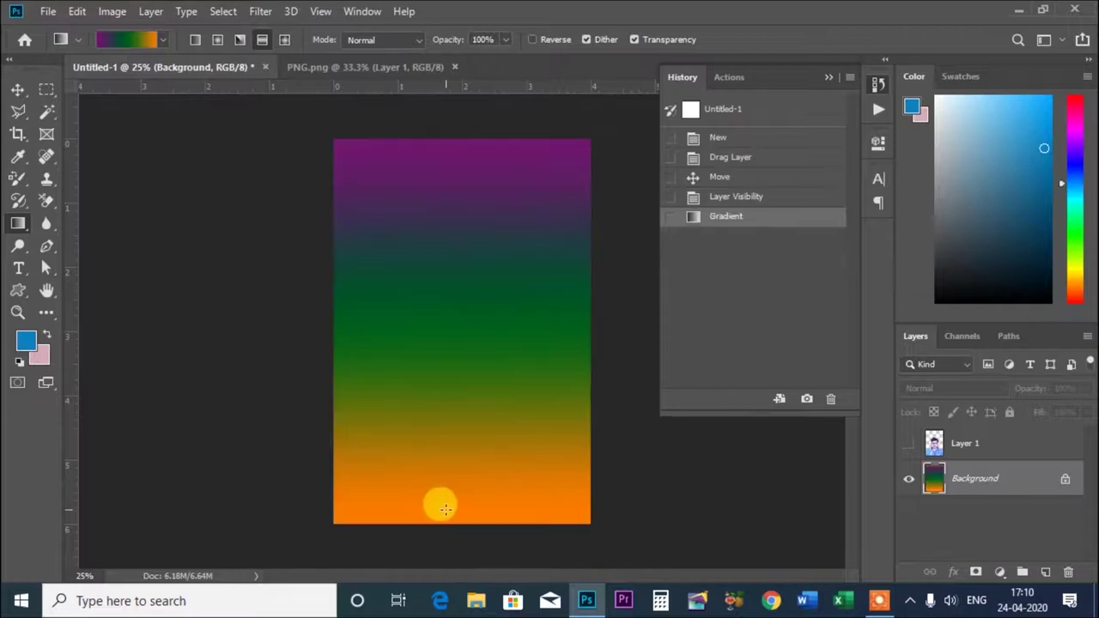
pyautogui.click(715, 198)
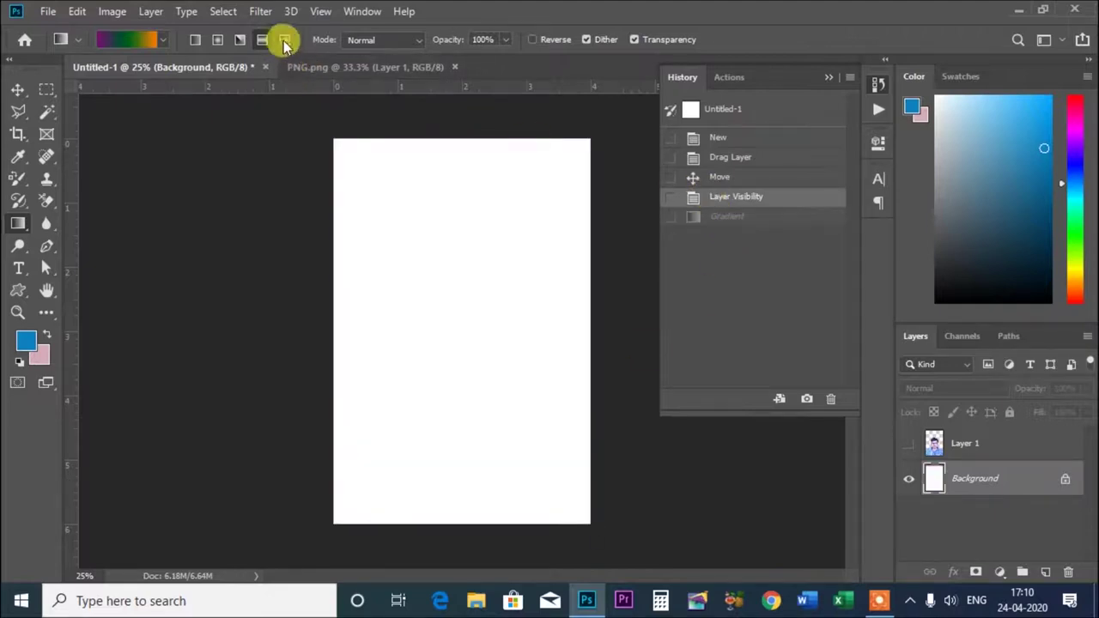
pyautogui.click(285, 40)
pyautogui.moveTo(464, 258); pyautogui.dragTo(463, 502)
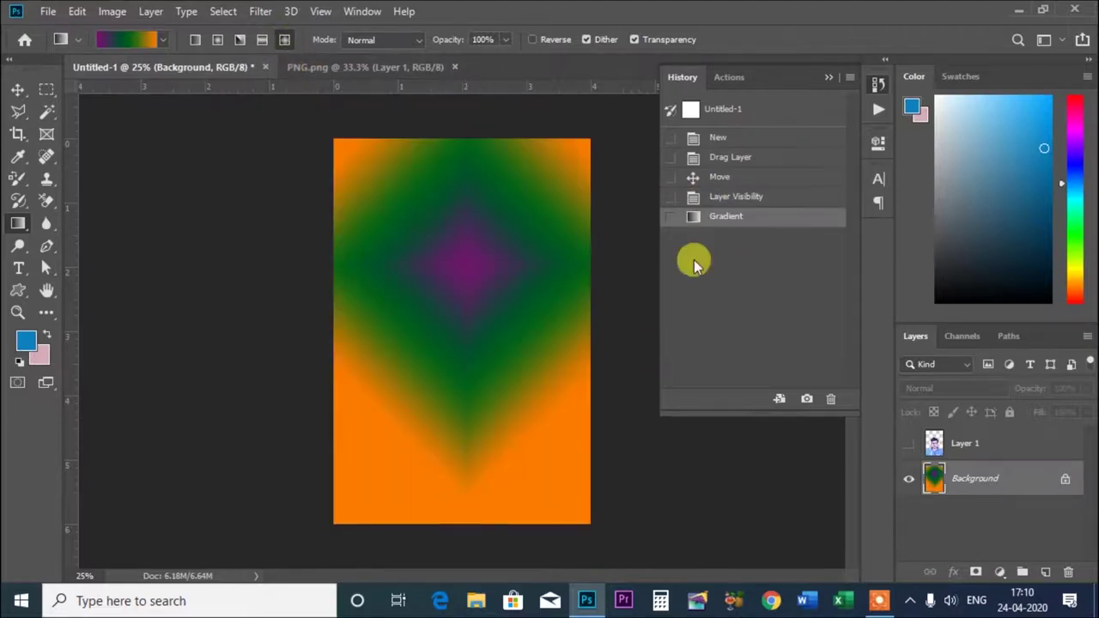
pyautogui.click(902, 444)
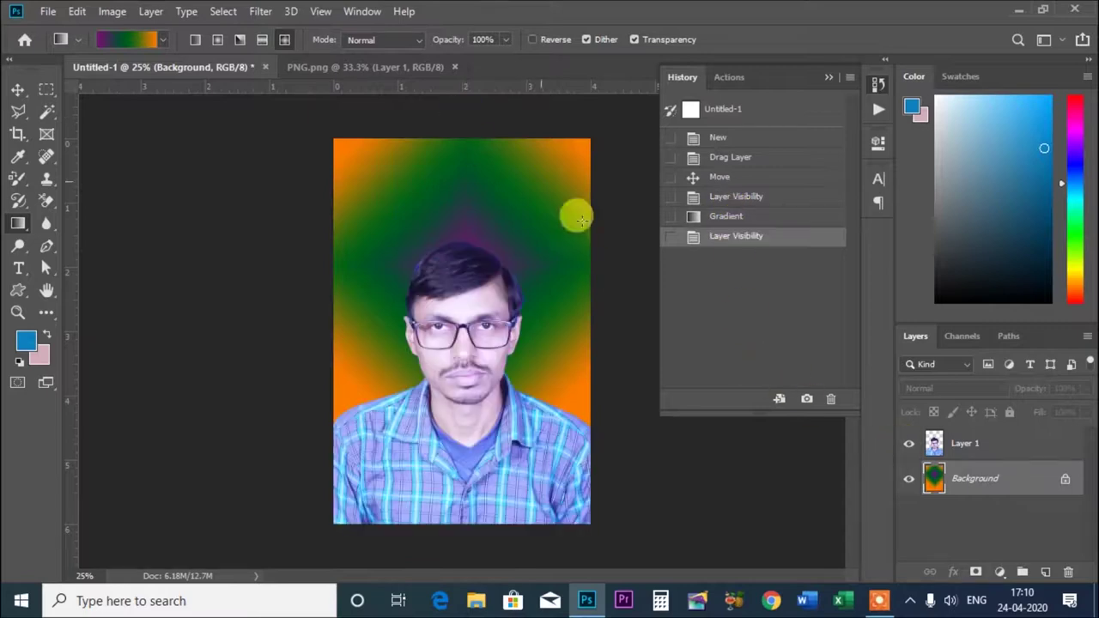
pyautogui.click(910, 445)
pyautogui.click(718, 218)
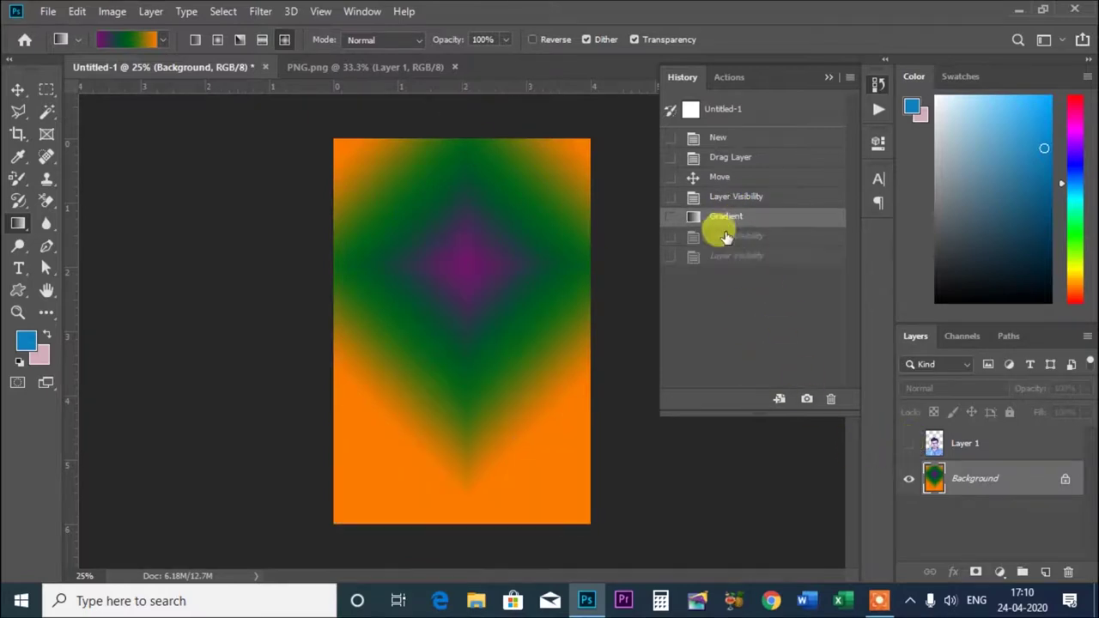
pyautogui.click(711, 198)
# Test a centred diamond gradient, undo it, then fill top to bottom with violet-green-orange
pyautogui.moveTo(455, 277); pyautogui.dragTo(465, 423)
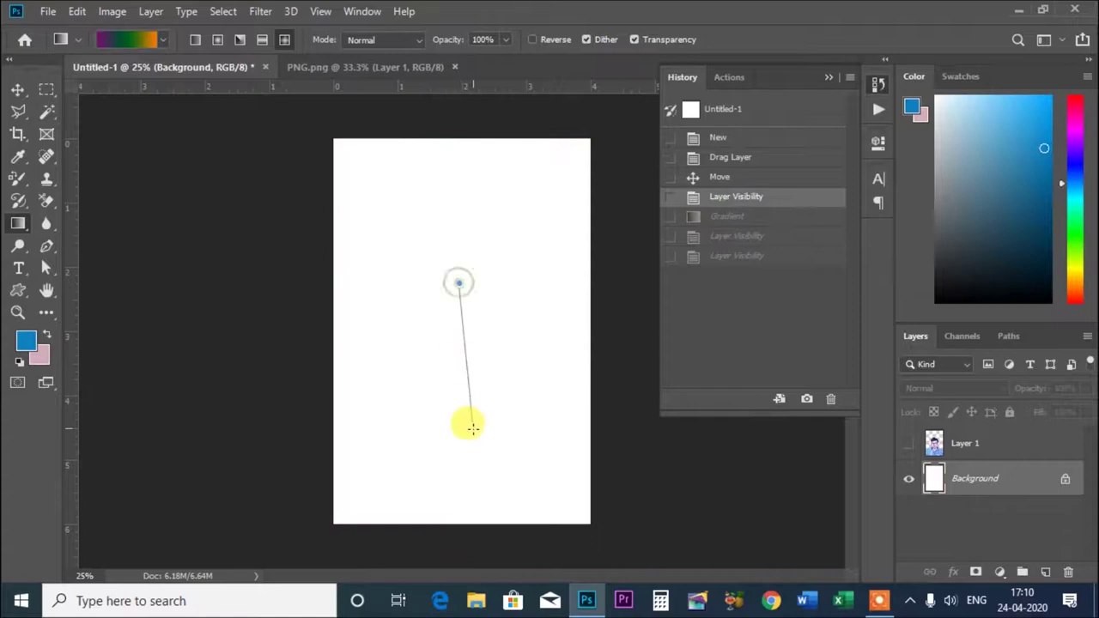
pyautogui.click(908, 444)
pyautogui.click(909, 444)
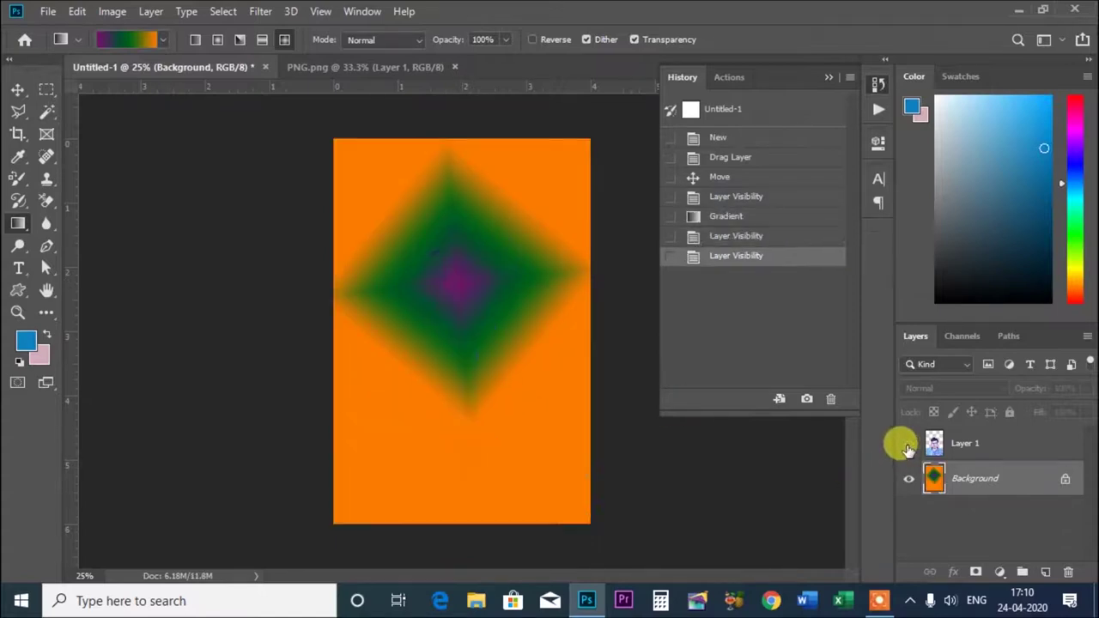
pyautogui.click(710, 236)
pyautogui.click(706, 217)
pyautogui.click(706, 197)
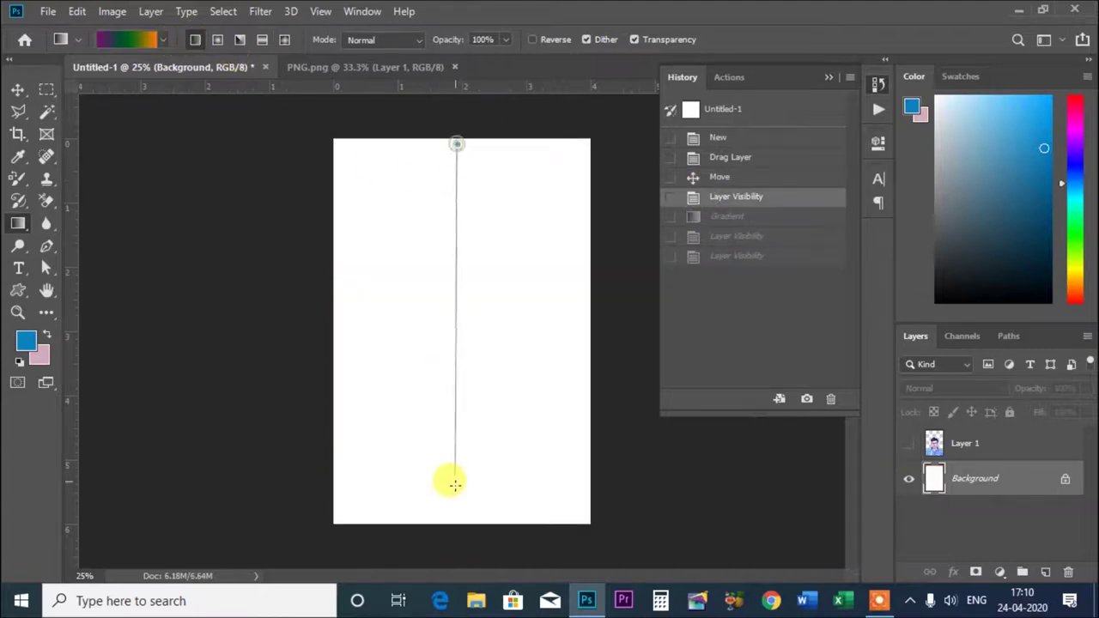
pyautogui.moveTo(456, 142); pyautogui.dragTo(452, 516)
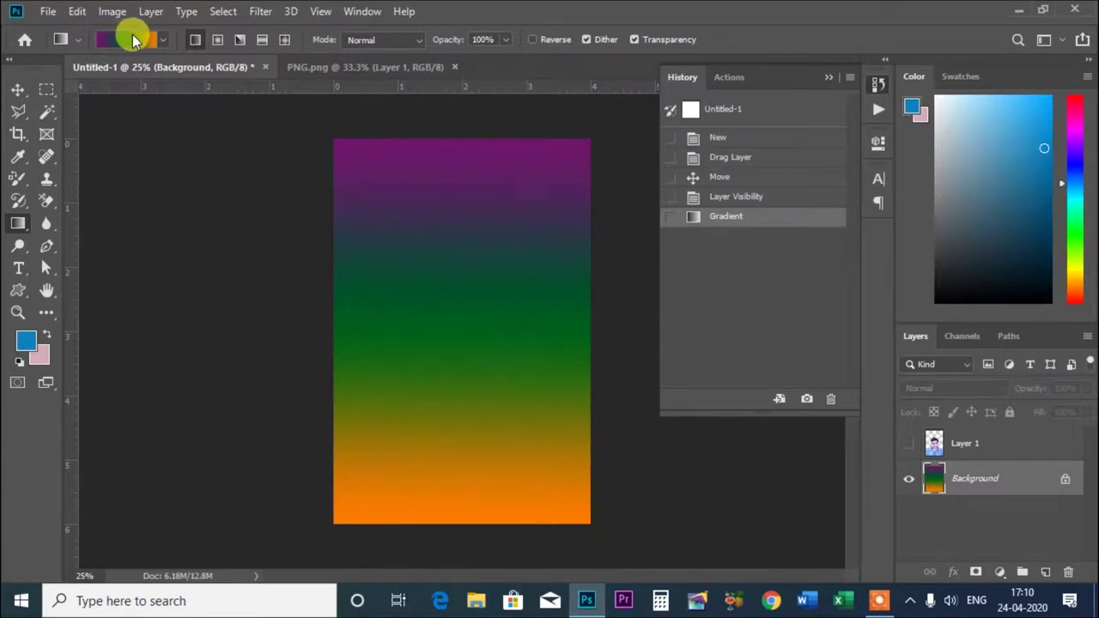
pyautogui.click(133, 41)
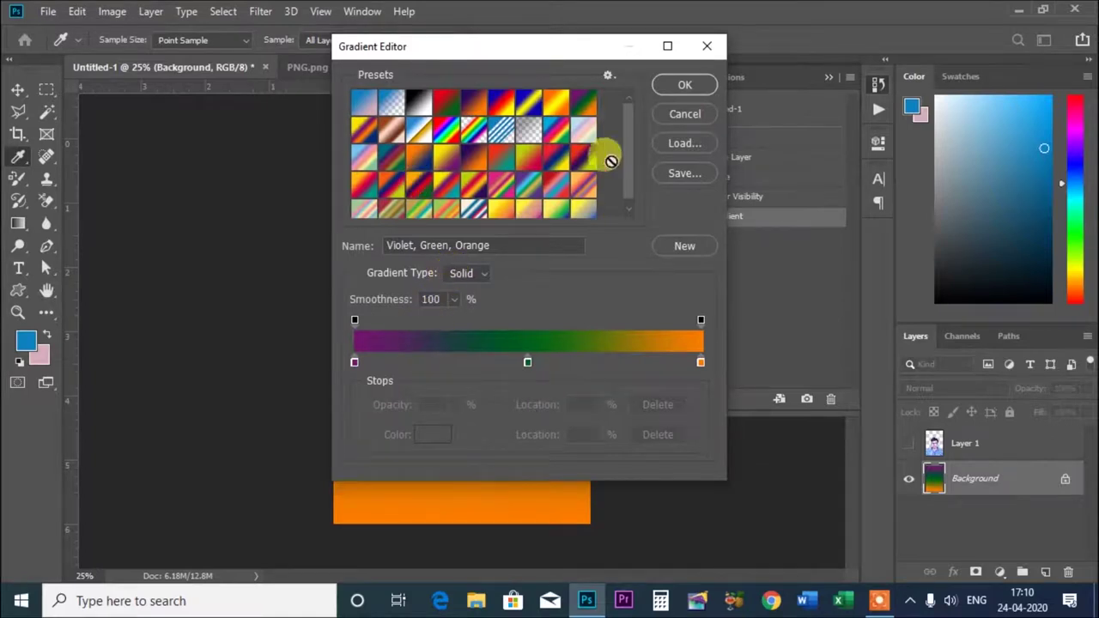
# Start from the Red, Green gradient preset and recolour its left stop bright green
pyautogui.moveTo(628, 142)
pyautogui.mouseDown()
pyautogui.moveTo(638, 188)
pyautogui.moveTo(629, 111)
pyautogui.mouseUp()
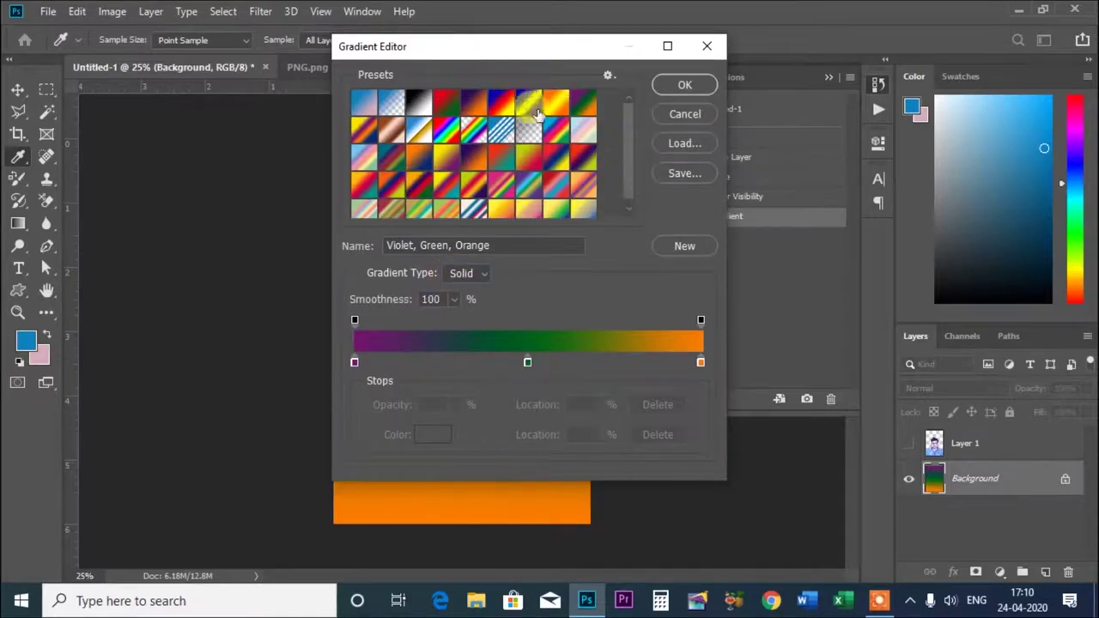
pyautogui.click(367, 104)
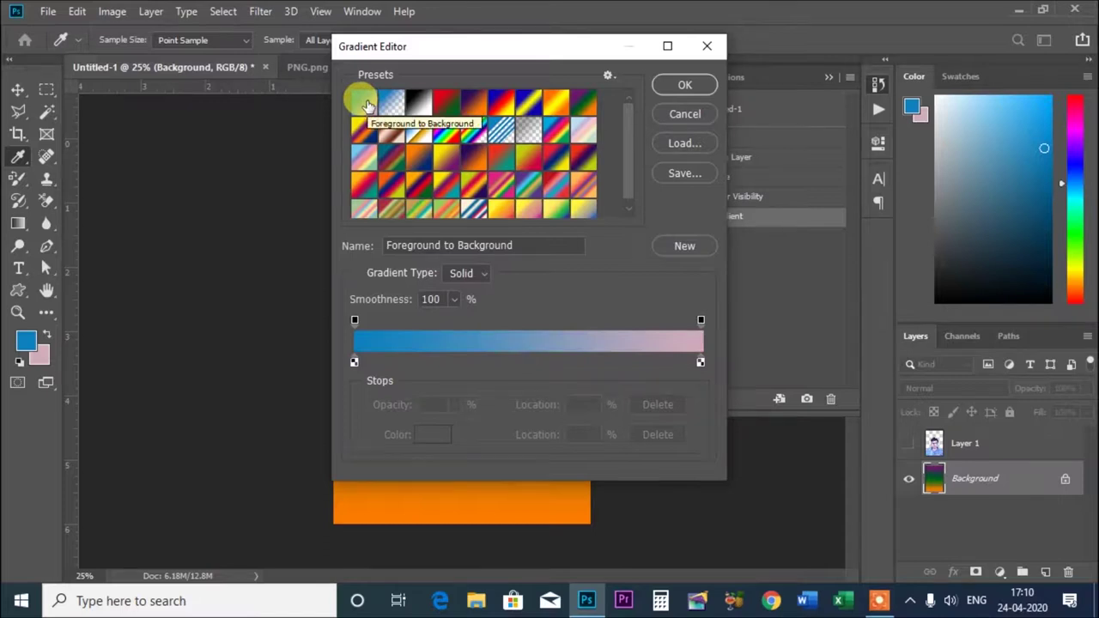
pyautogui.click(391, 103)
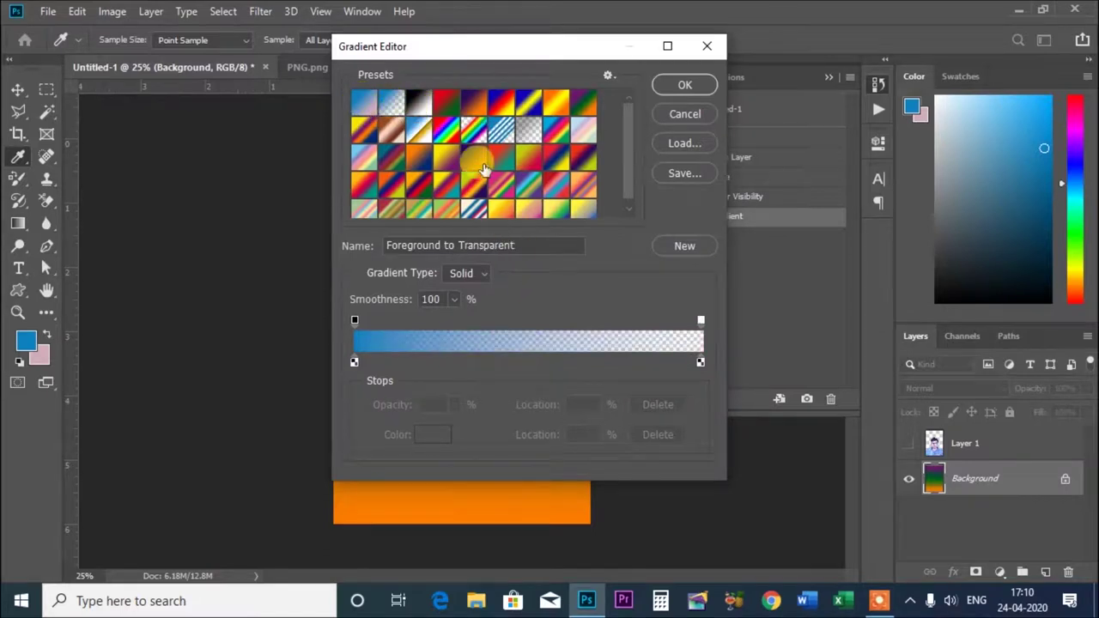
pyautogui.click(446, 103)
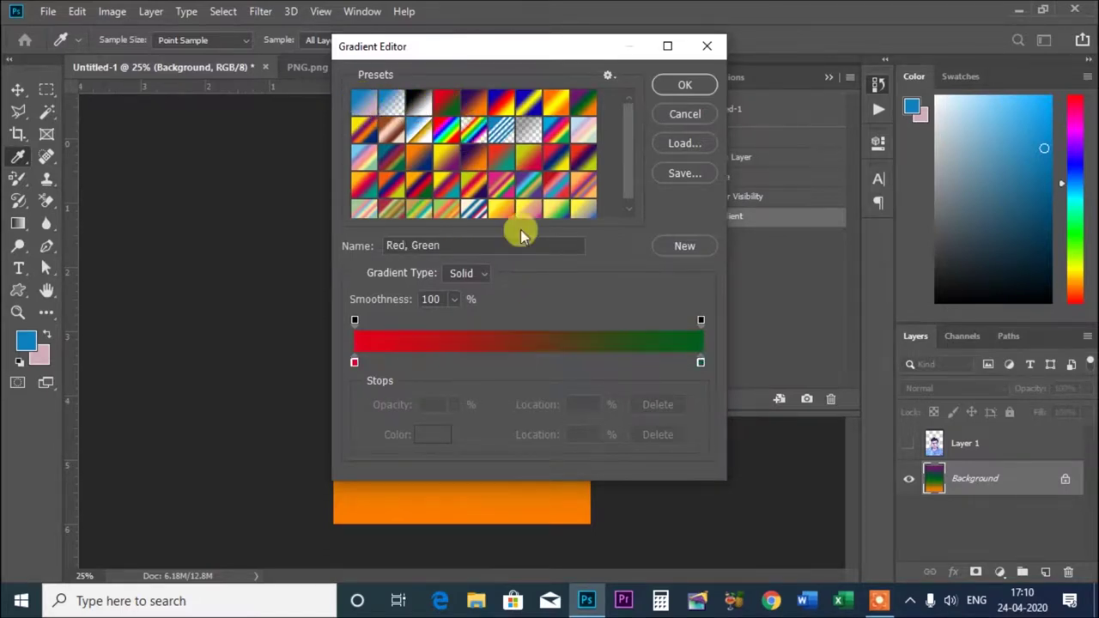
pyautogui.click(355, 362)
pyautogui.doubleClick(354, 362)
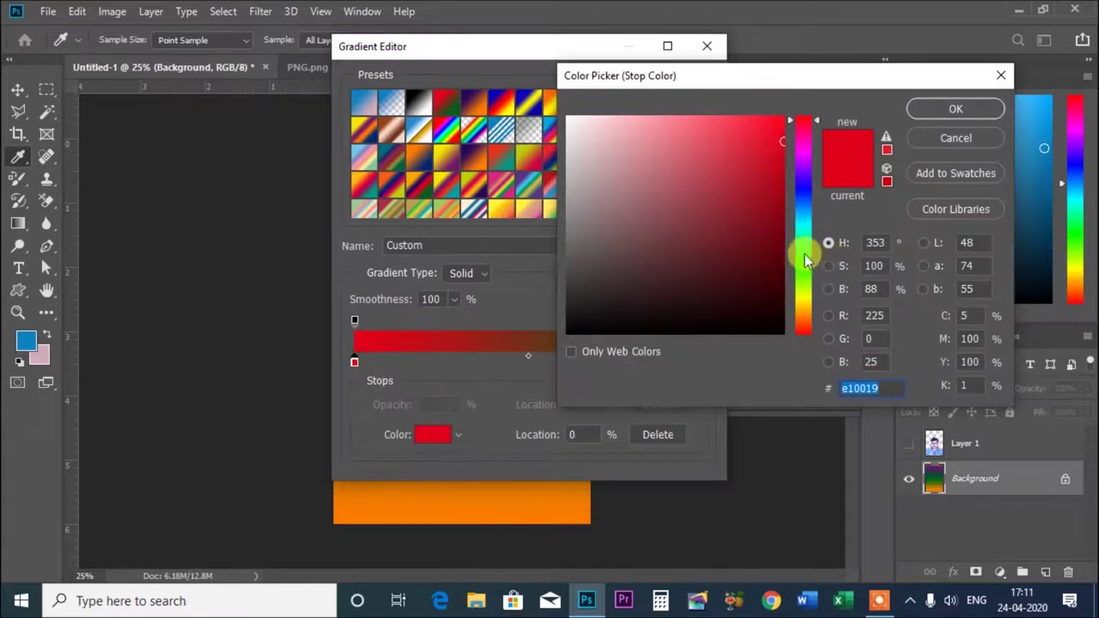
pyautogui.click(803, 251)
pyautogui.click(765, 119)
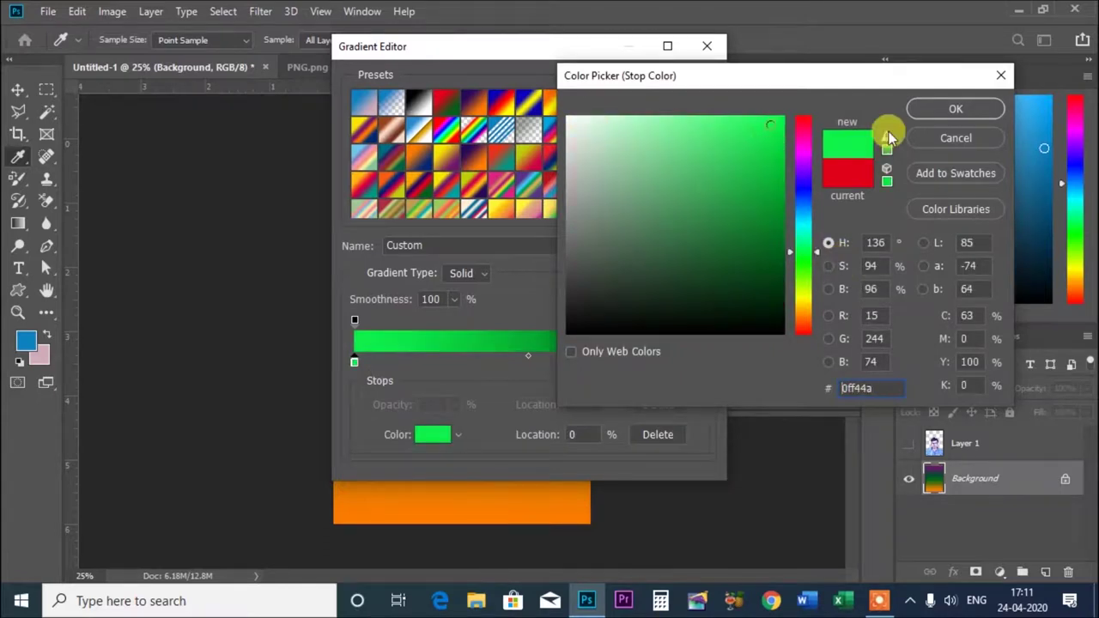
pyautogui.click(943, 109)
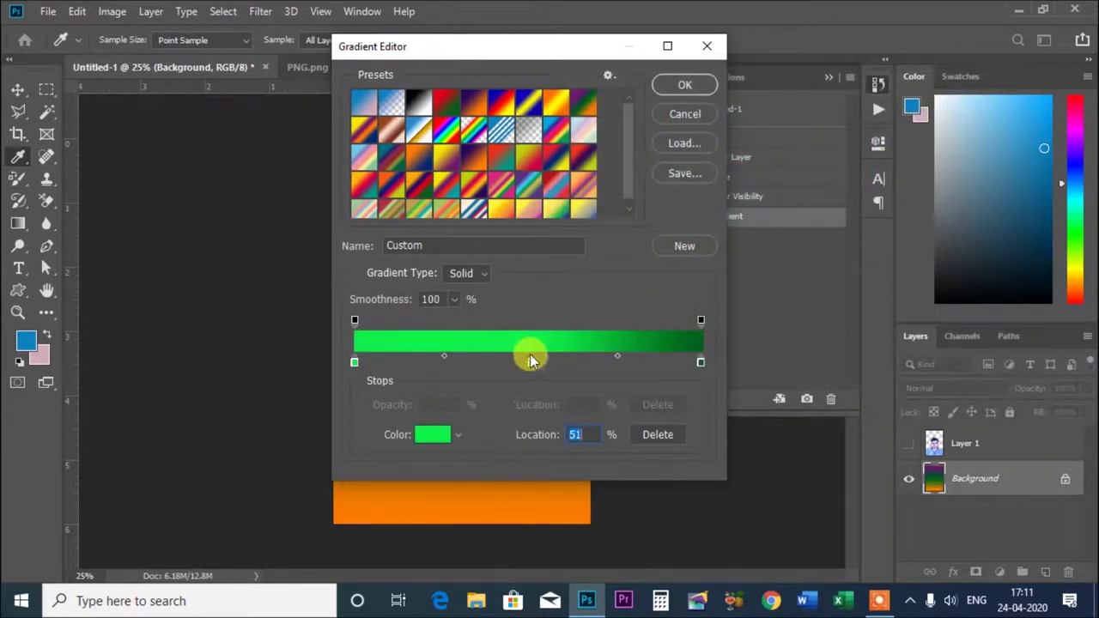
# Add a pink colour stop at 49% and a blue stop at 83%
pyautogui.click(530, 362)
pyautogui.click(599, 362)
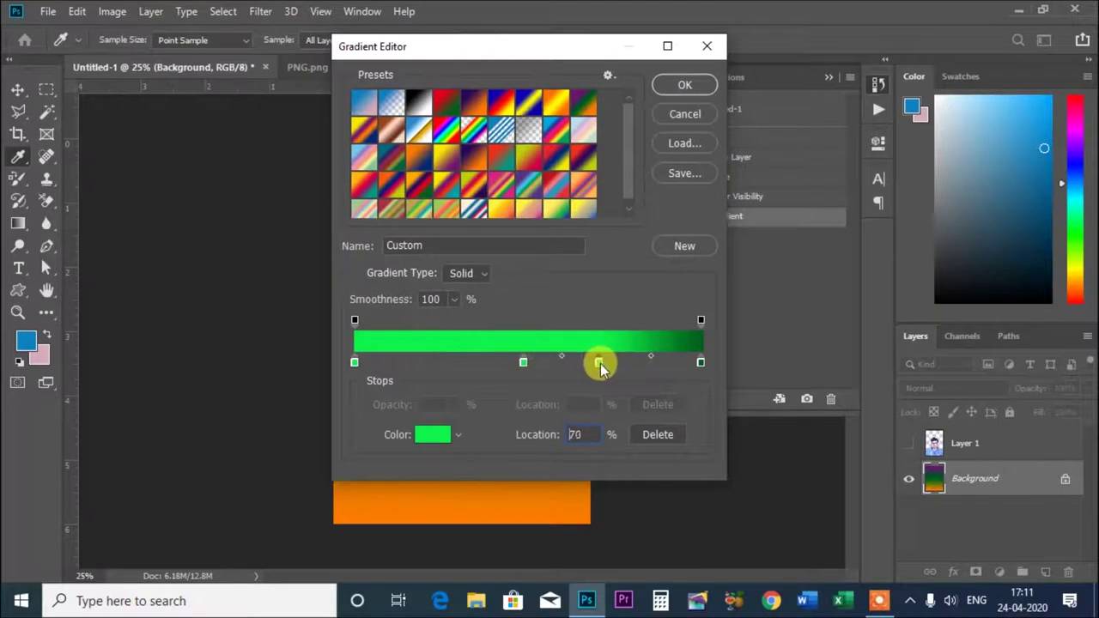
pyautogui.doubleClick(523, 362)
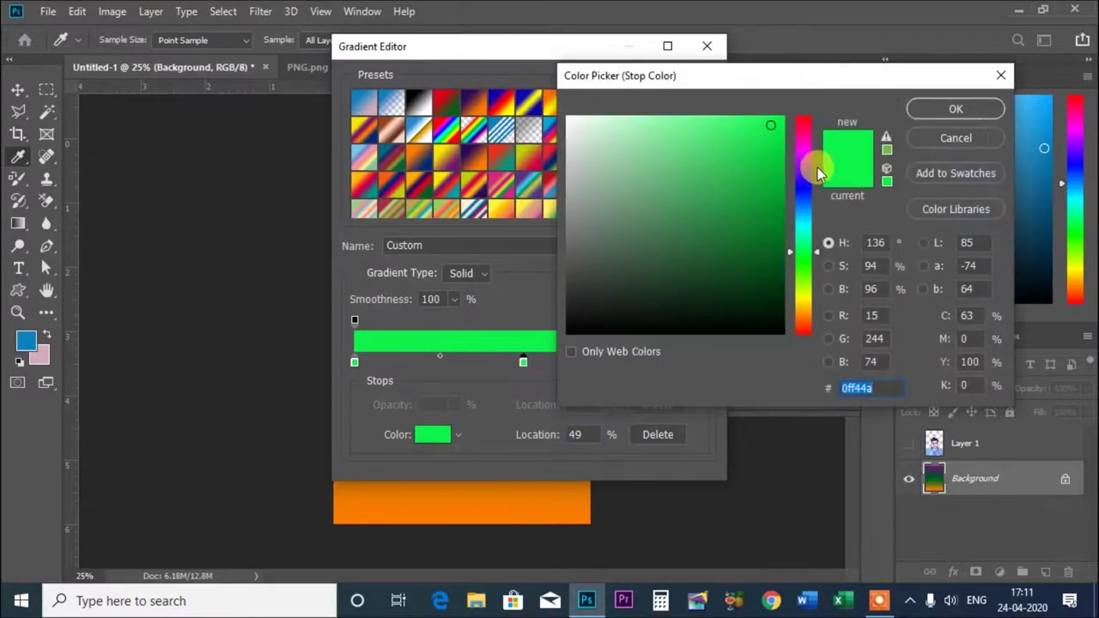
pyautogui.moveTo(804, 167); pyautogui.dragTo(803, 135)
pyautogui.click(953, 109)
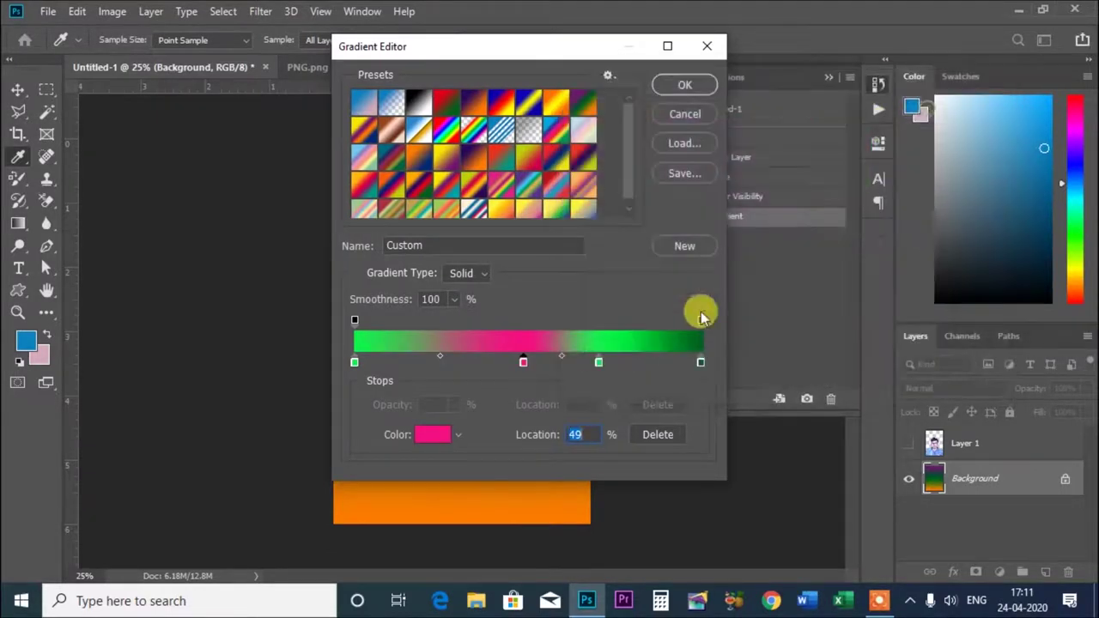
pyautogui.moveTo(601, 362); pyautogui.dragTo(632, 361)
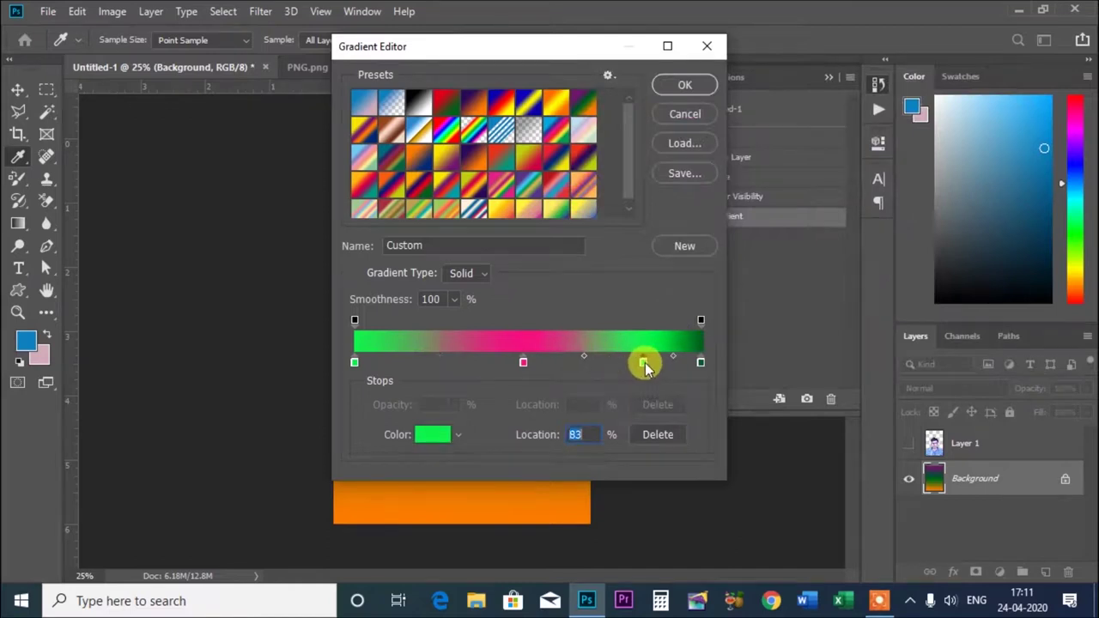
pyautogui.doubleClick(643, 363)
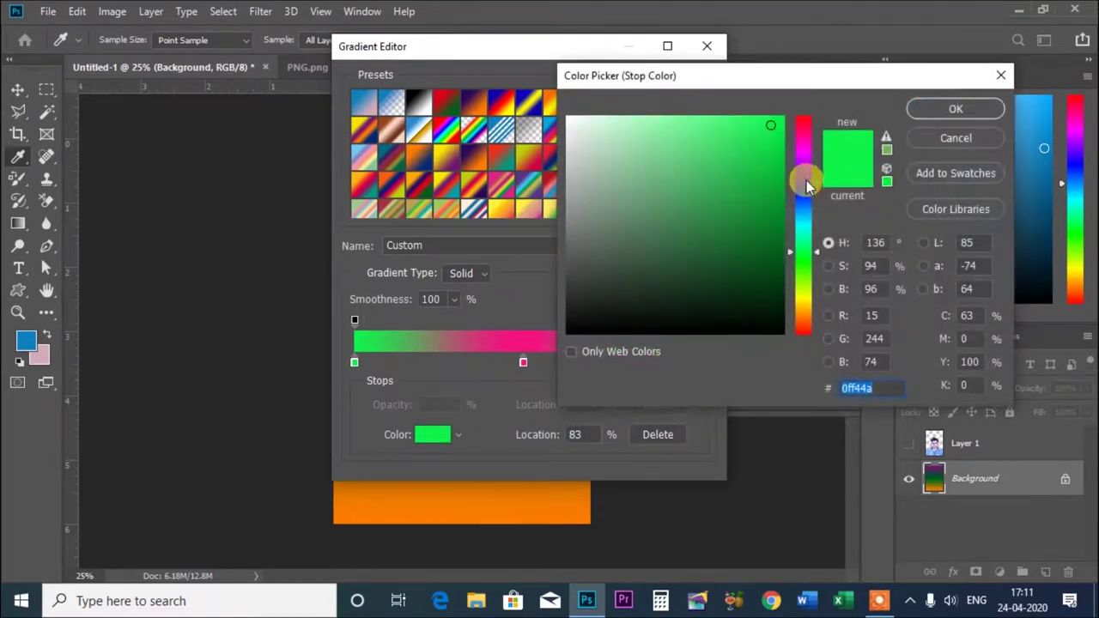
pyautogui.moveTo(807, 180); pyautogui.dragTo(791, 203)
pyautogui.click(936, 109)
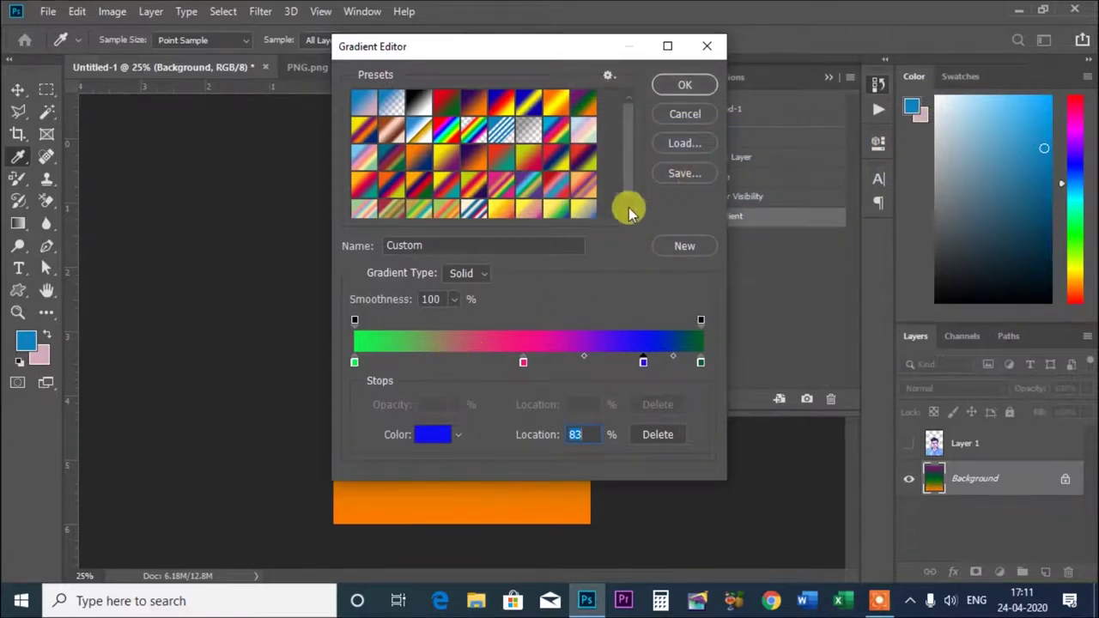
# Accept the custom gradient and drag it from the top to the bottom of the Untitled-1 canvas
pyautogui.click(685, 84)
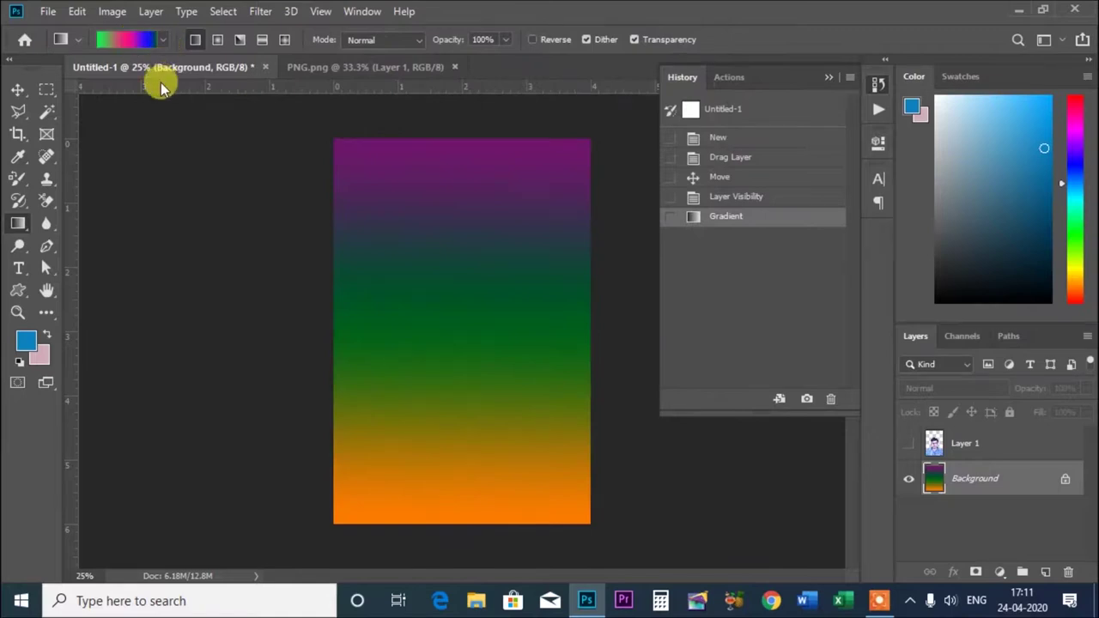
pyautogui.click(168, 82)
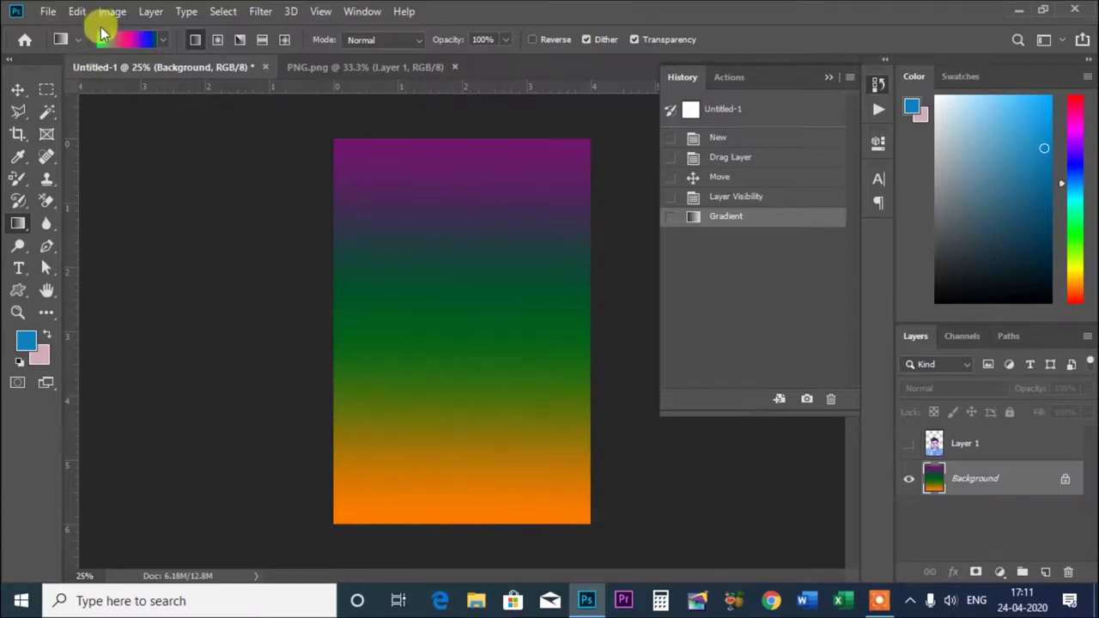
pyautogui.moveTo(449, 145)
pyautogui.mouseDown()
pyautogui.moveTo(438, 526)
pyautogui.moveTo(439, 498)
pyautogui.mouseUp()
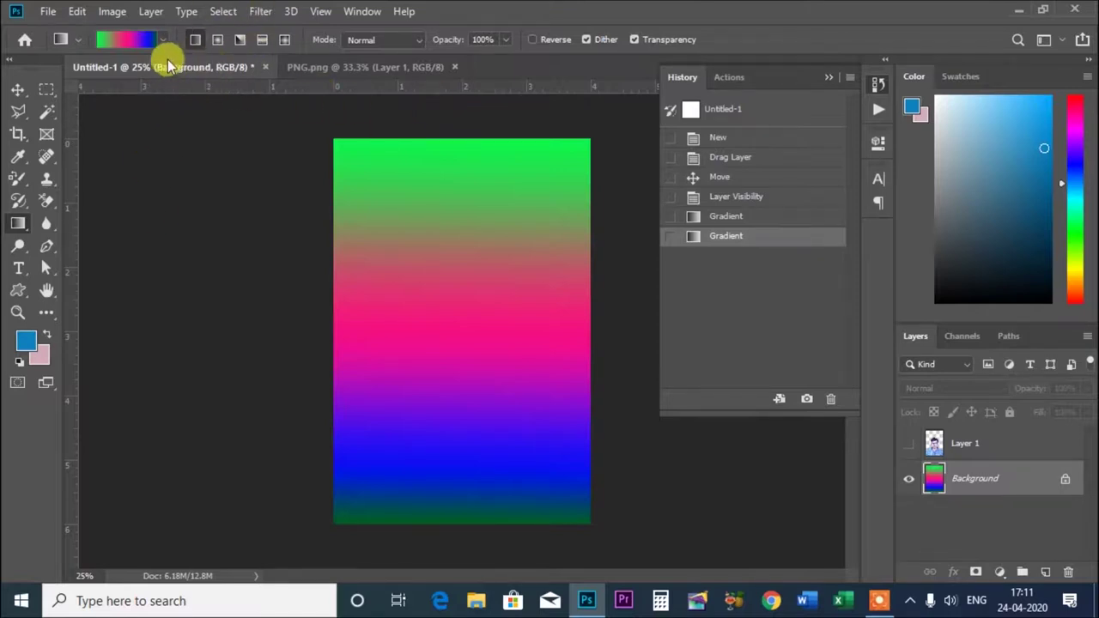
pyautogui.click(163, 40)
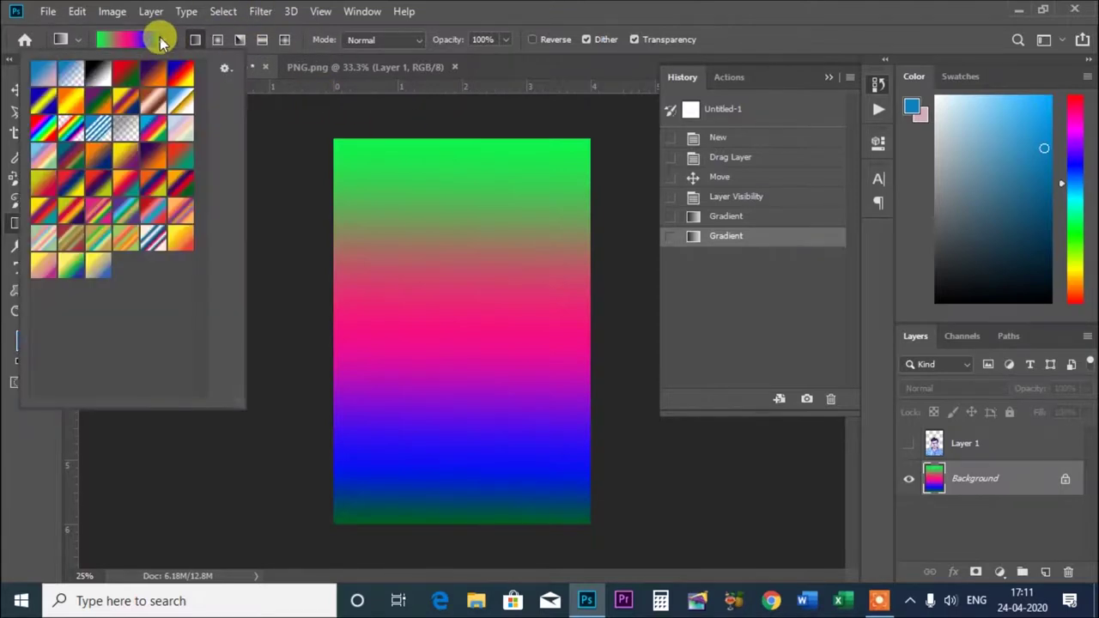
pyautogui.rightClick(18, 225)
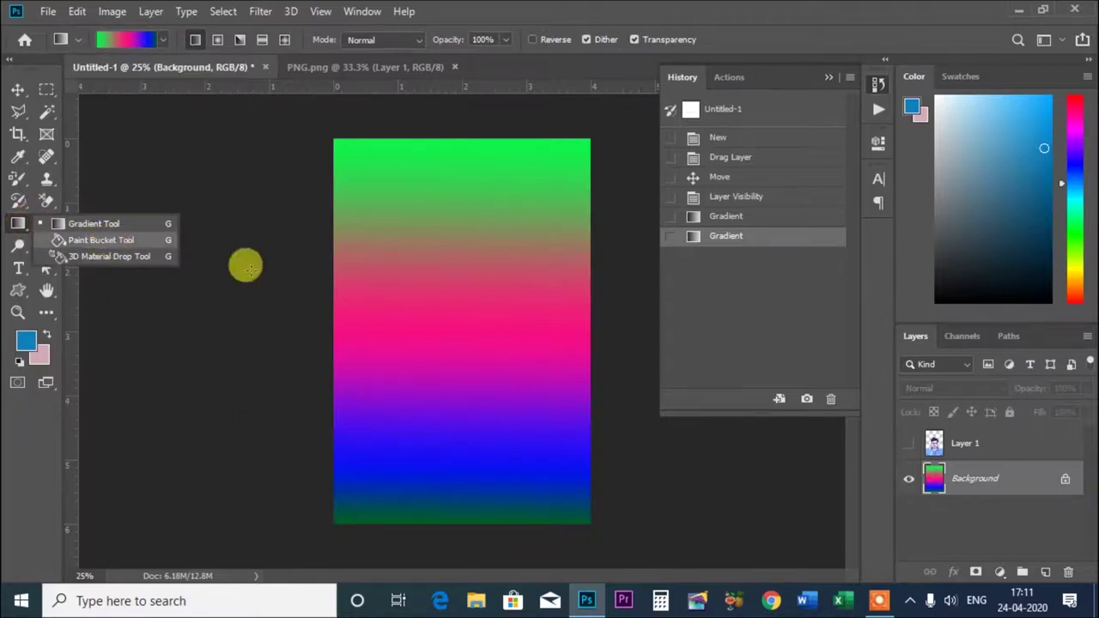
# Step back in History to before the gradients and hide the portrait layer
pyautogui.click(736, 196)
pyautogui.click(726, 176)
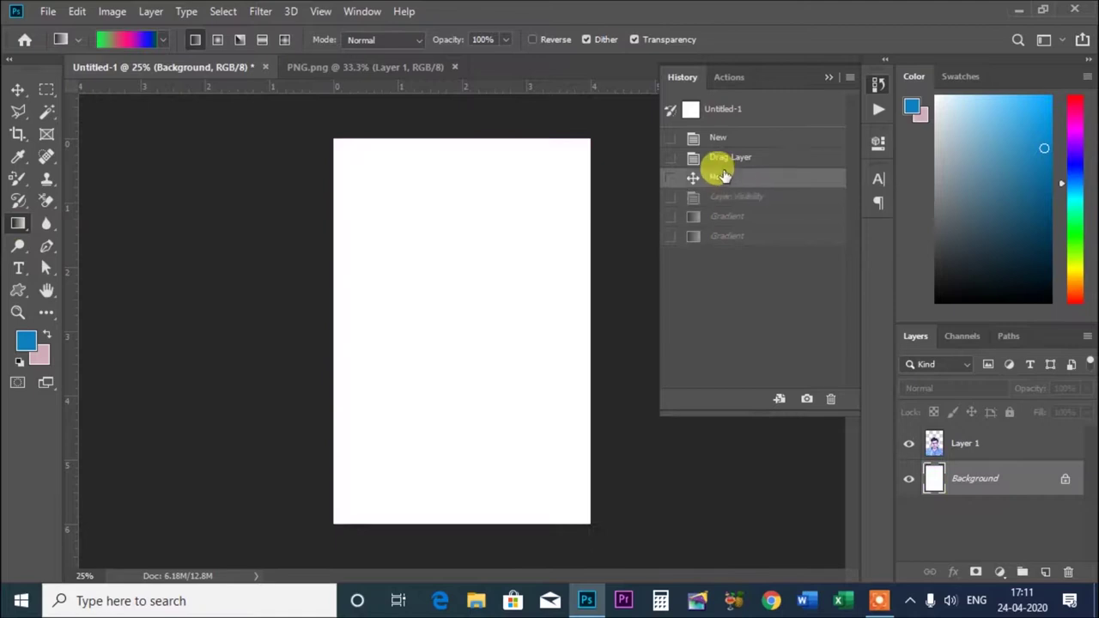
pyautogui.click(724, 158)
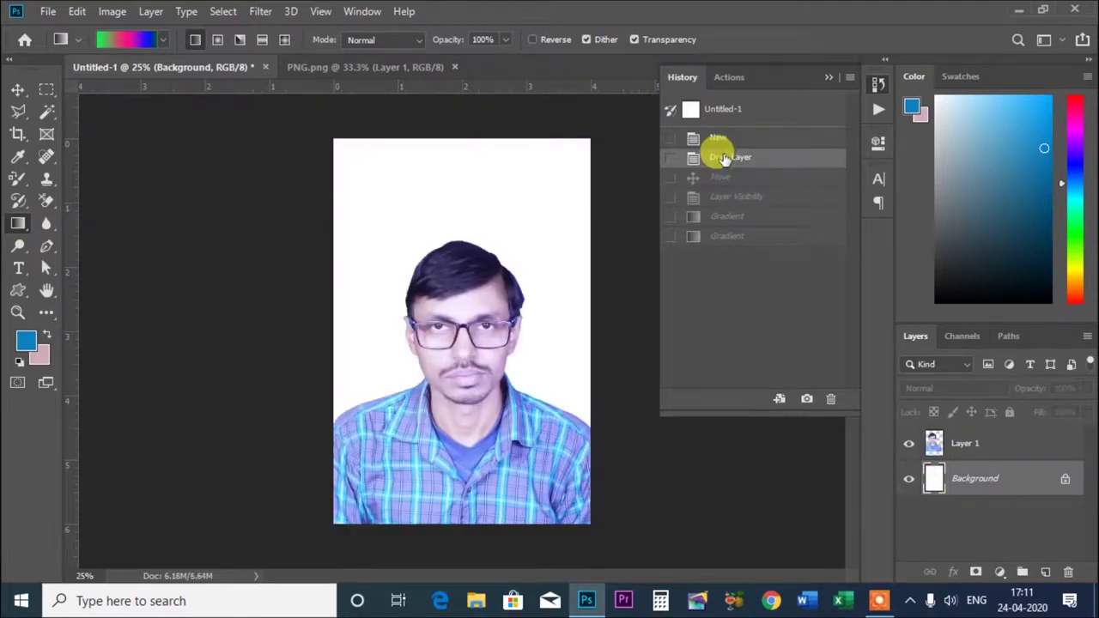
pyautogui.click(718, 176)
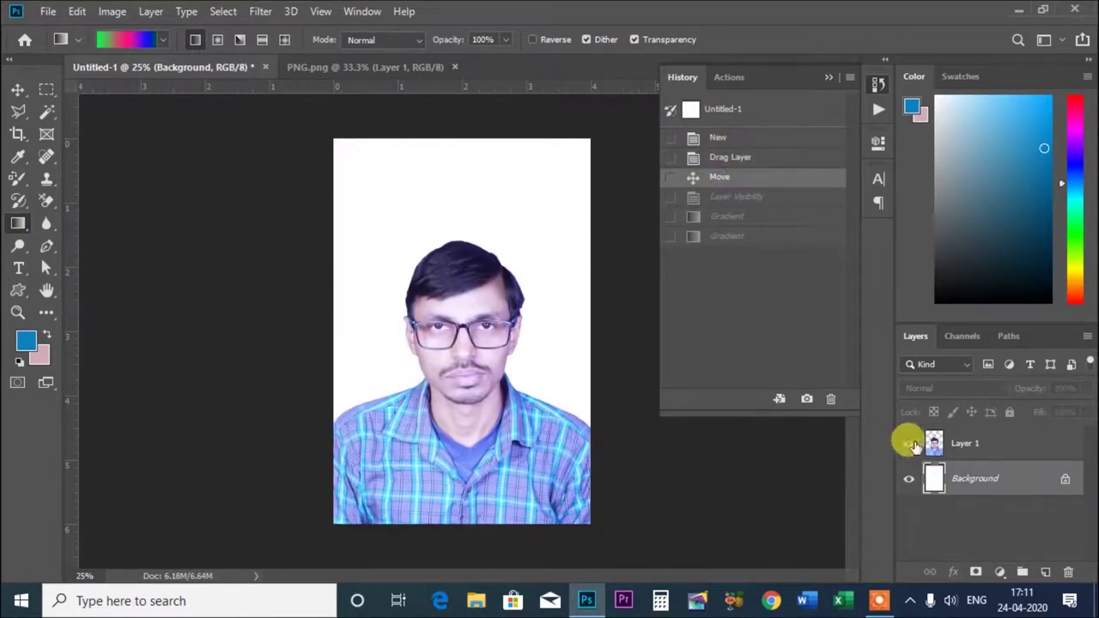
pyautogui.click(908, 443)
# Paint Bucket the canvas blue, then pink, then undo both fills back to white
pyautogui.rightClick(18, 225)
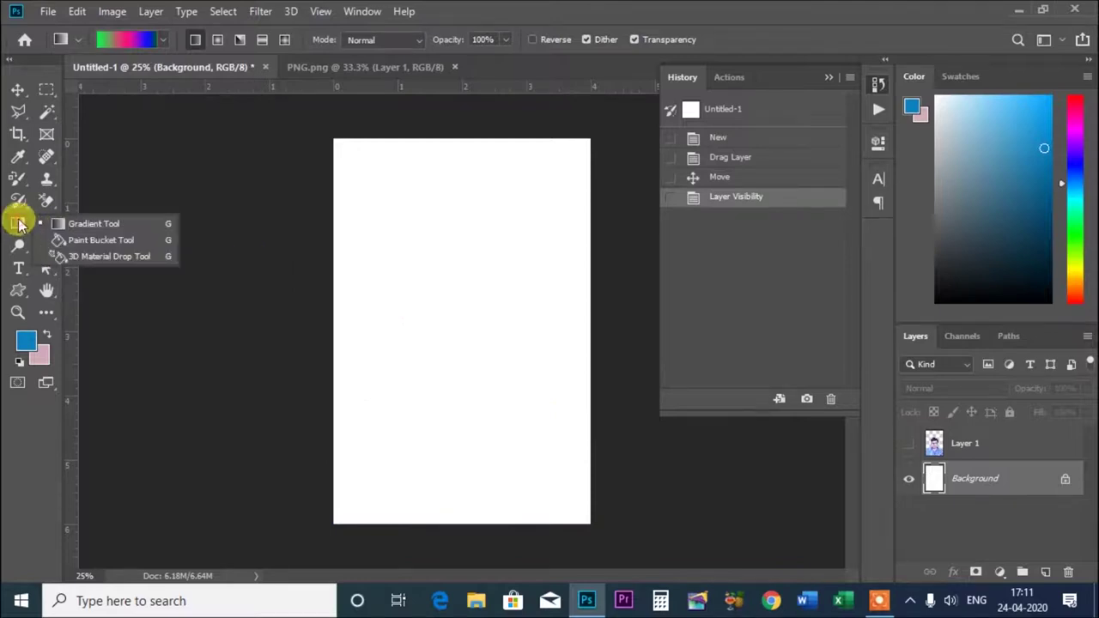
pyautogui.click(119, 246)
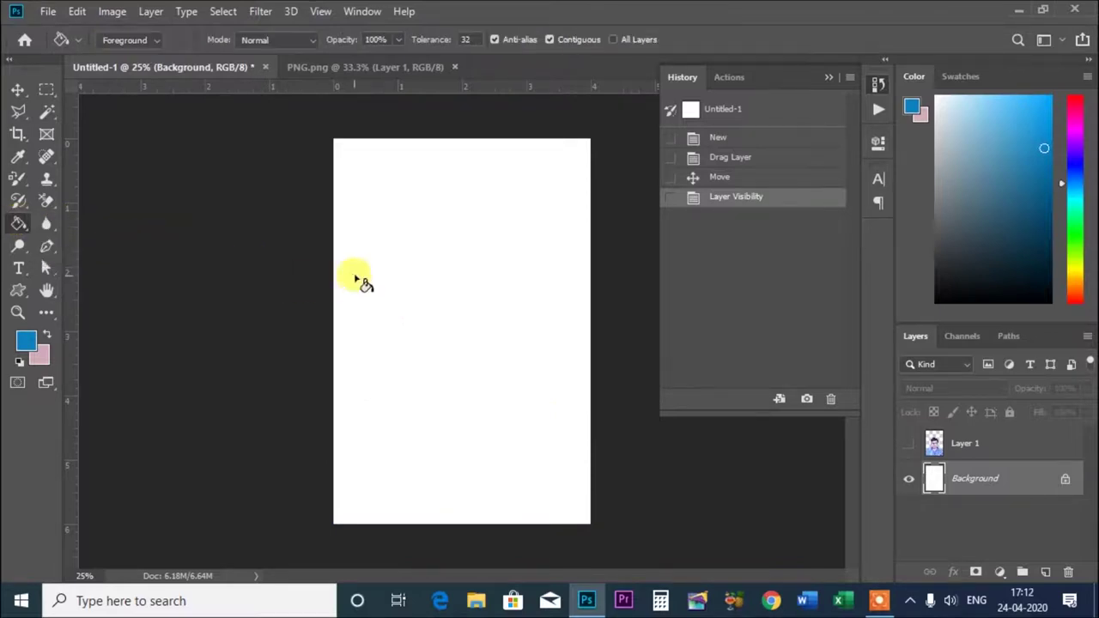
pyautogui.click(400, 251)
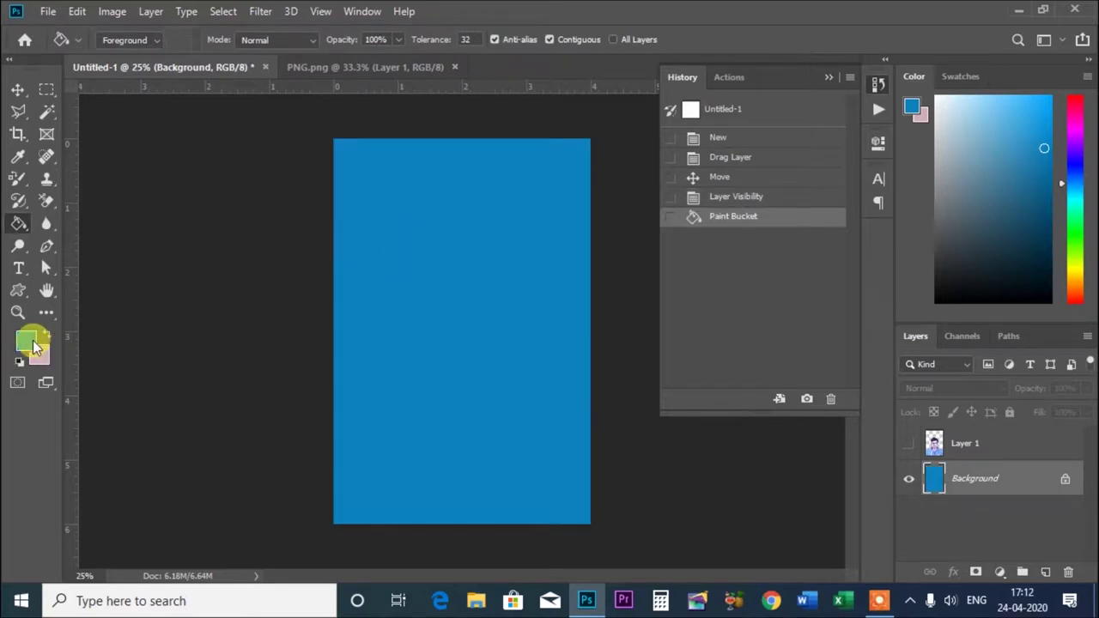
pyautogui.click(33, 343)
pyautogui.click(793, 128)
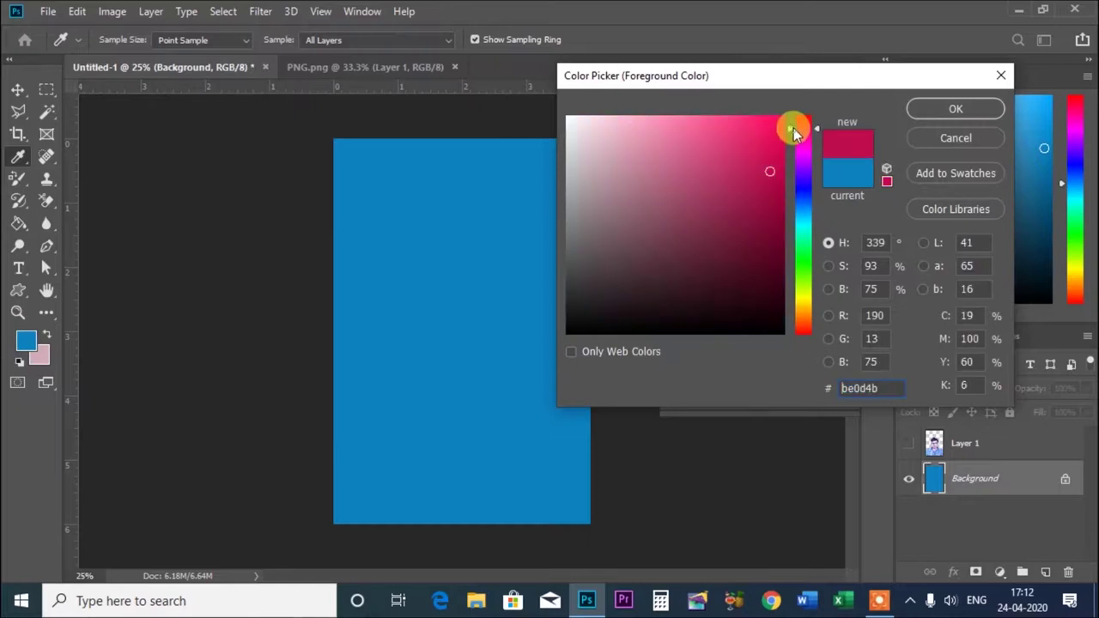
pyautogui.click(927, 110)
pyautogui.click(461, 279)
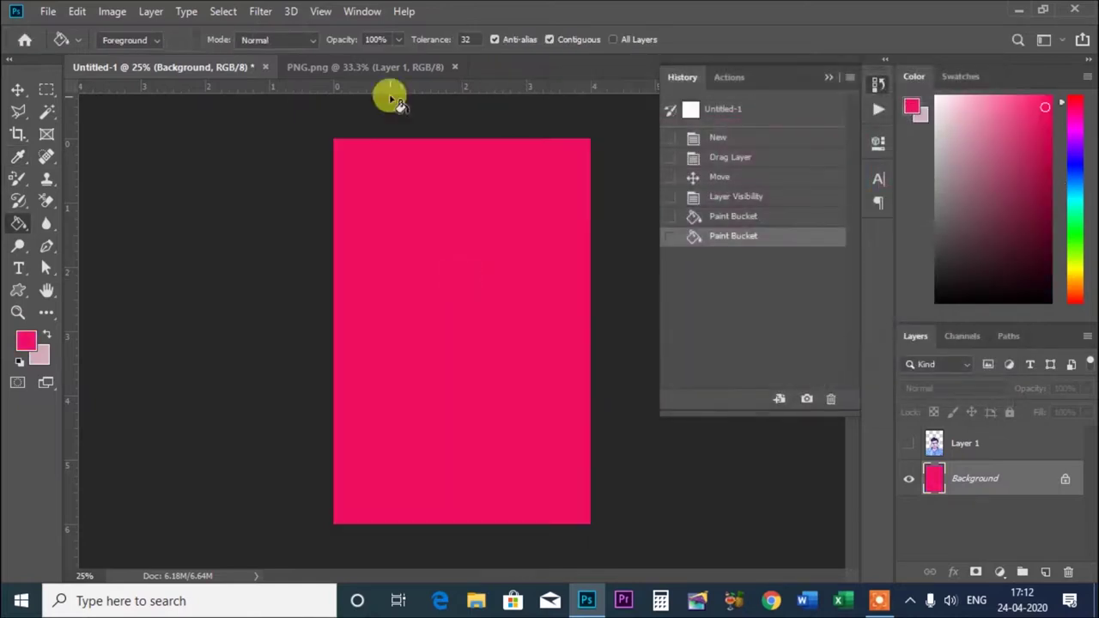
pyautogui.click(721, 216)
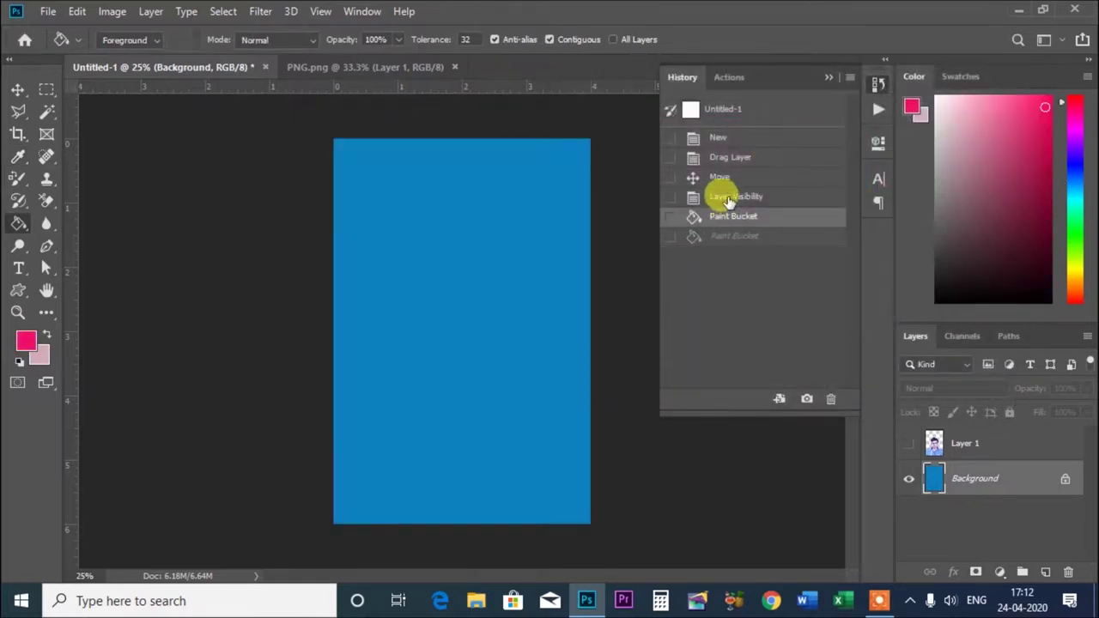
pyautogui.click(728, 199)
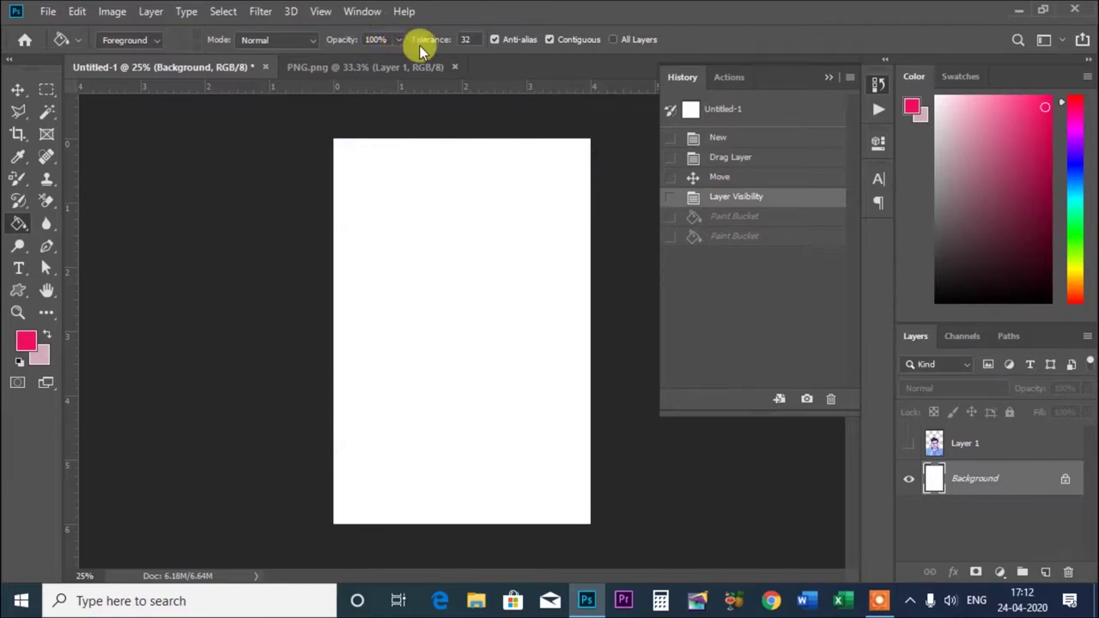
# Try pink Paint Bucket fills at 30% and 99% opacity, briefly toggling the portrait on and off
pyautogui.click(398, 40)
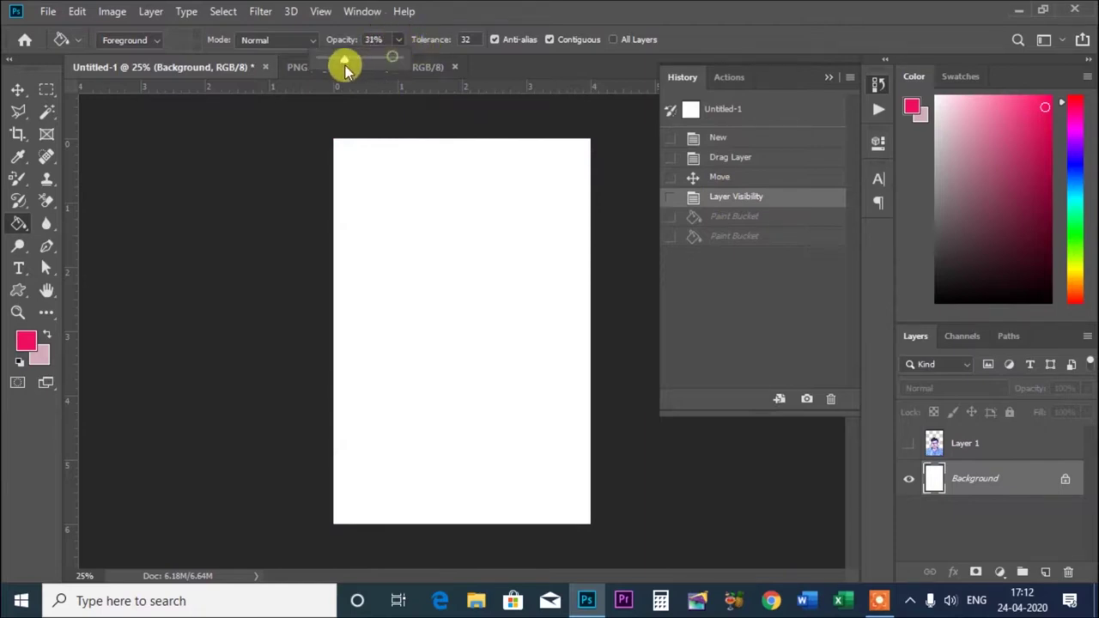
pyautogui.moveTo(345, 65); pyautogui.dragTo(343, 65)
pyautogui.click(458, 287)
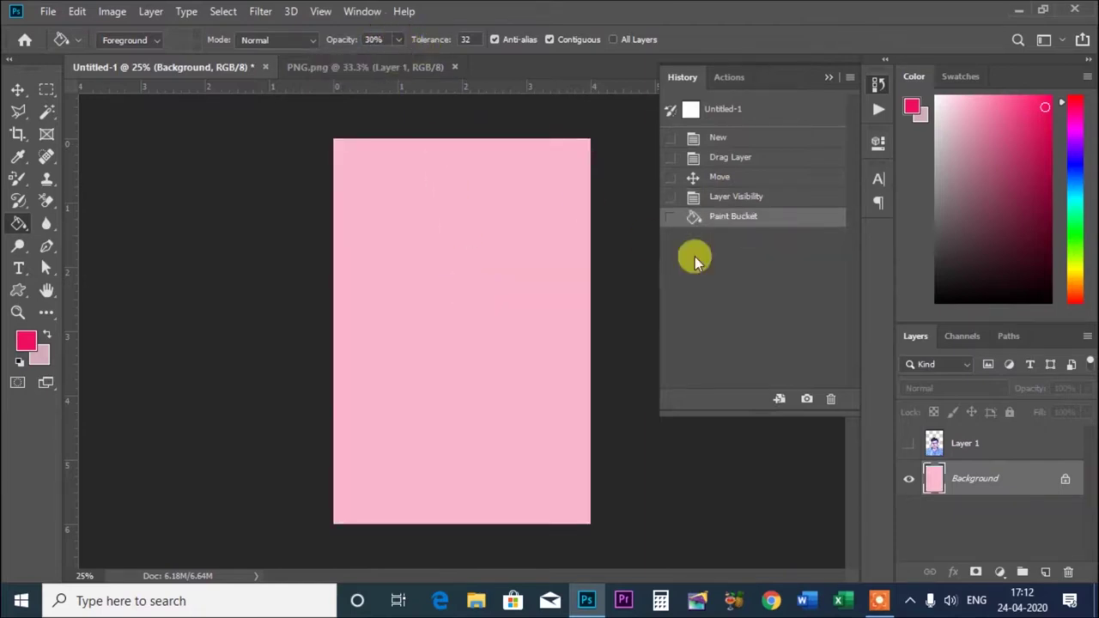
pyautogui.click(732, 200)
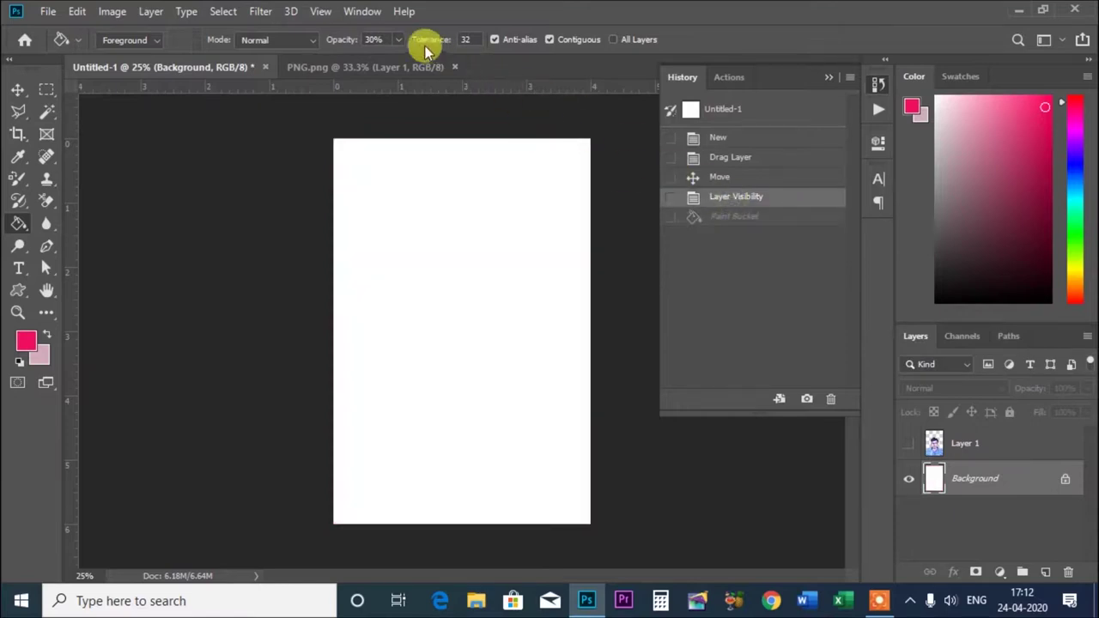
pyautogui.moveTo(397, 40); pyautogui.dragTo(432, 61)
pyautogui.click(444, 292)
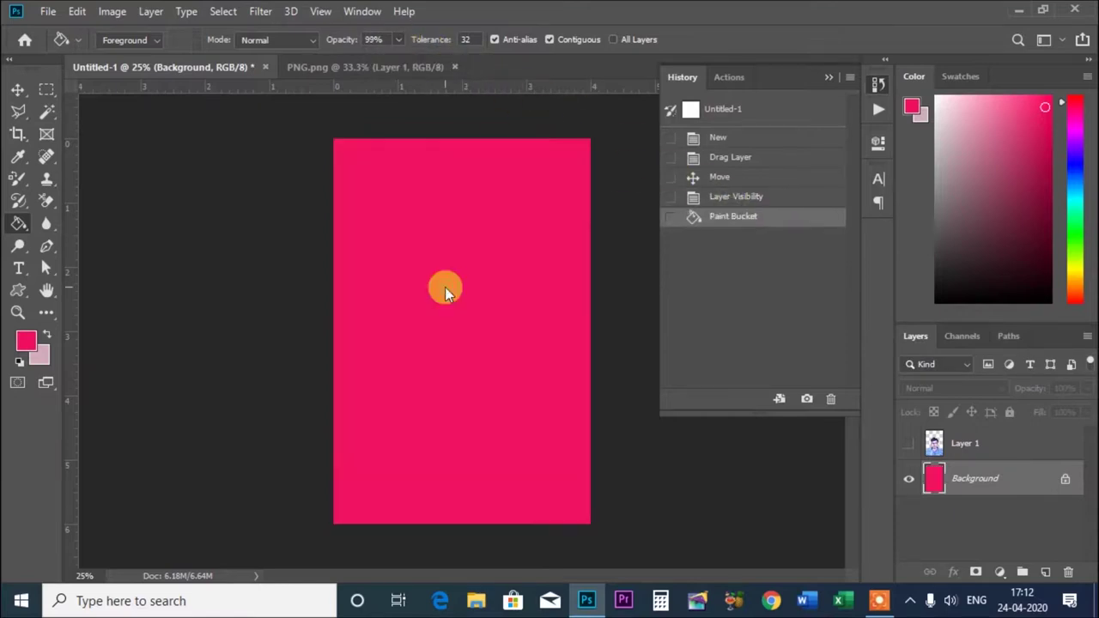
pyautogui.click(909, 443)
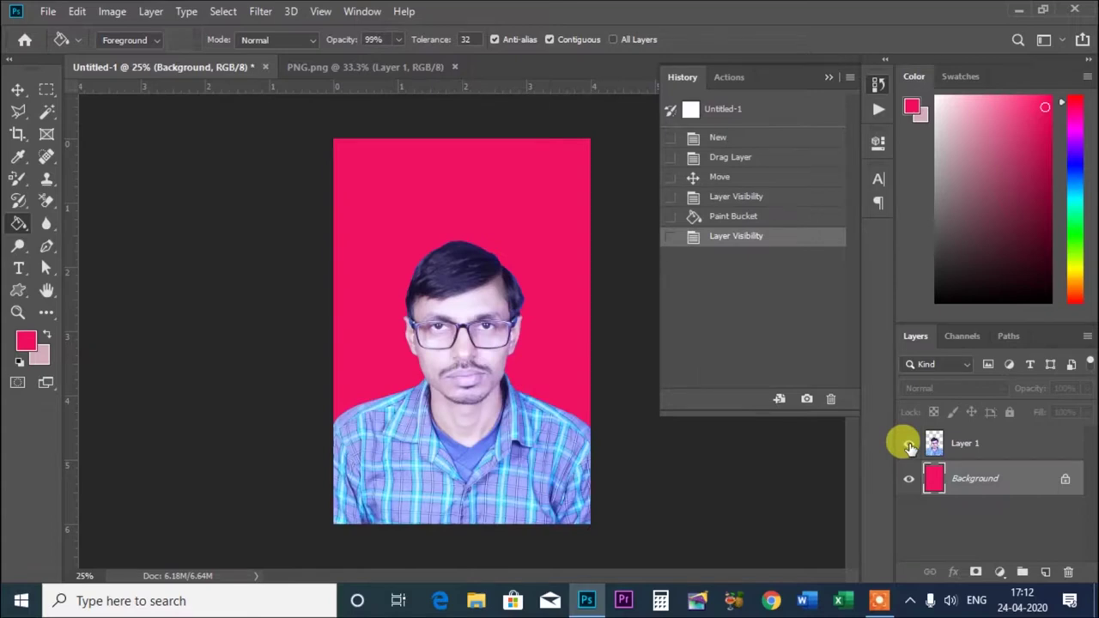
pyautogui.click(909, 443)
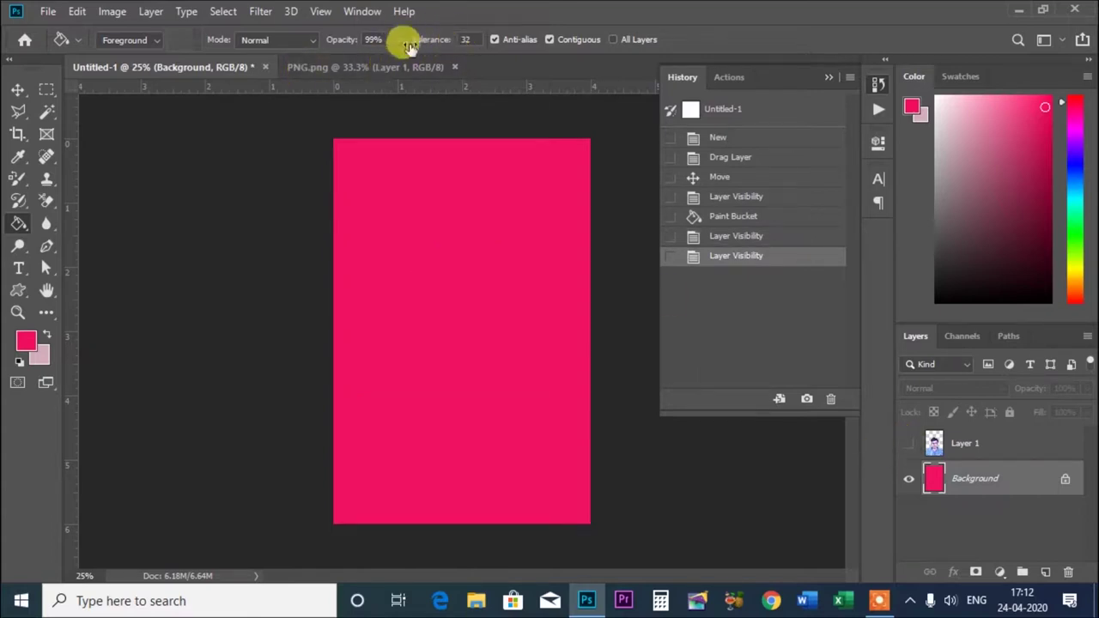
# Set tolerance 50 and opacity 46%, undo back to white, and refill with pale pink
pyautogui.click(465, 38)
pyautogui.write('50')
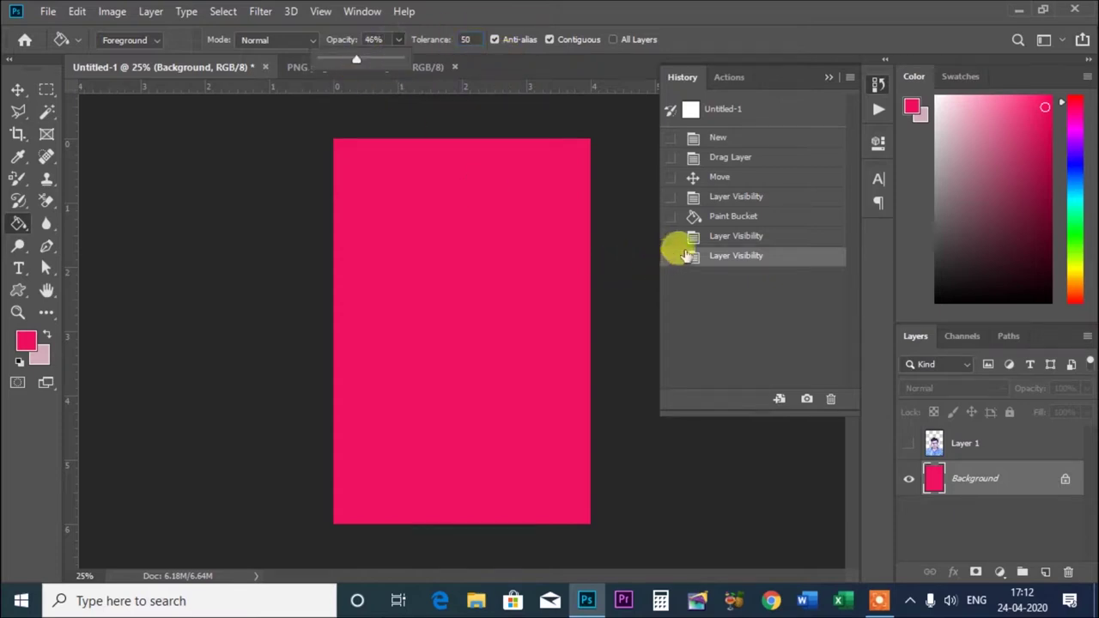
pyautogui.click(713, 236)
pyautogui.click(709, 217)
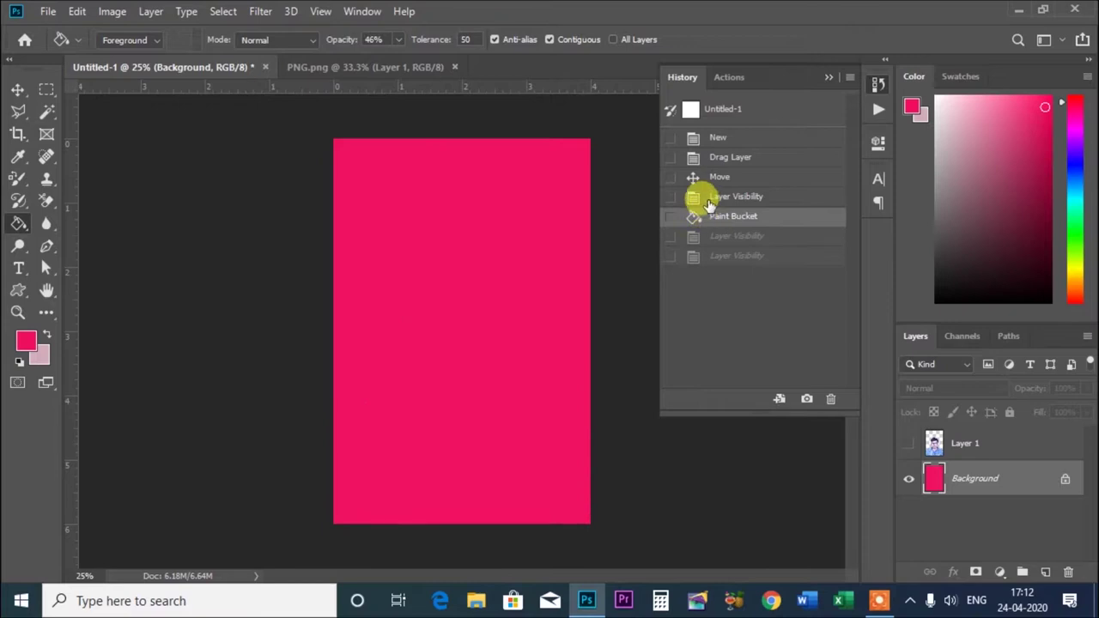
pyautogui.click(710, 199)
pyautogui.click(481, 271)
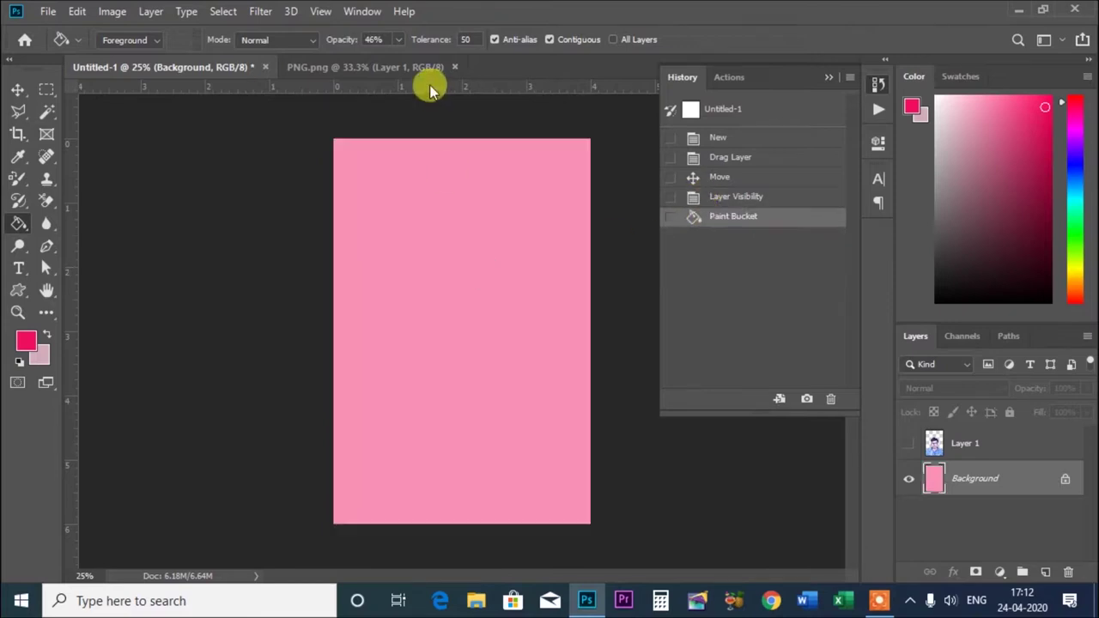
# Switch the Paint Bucket to Pattern fill and add the default patterns to the current set
pyautogui.rightClick(19, 227)
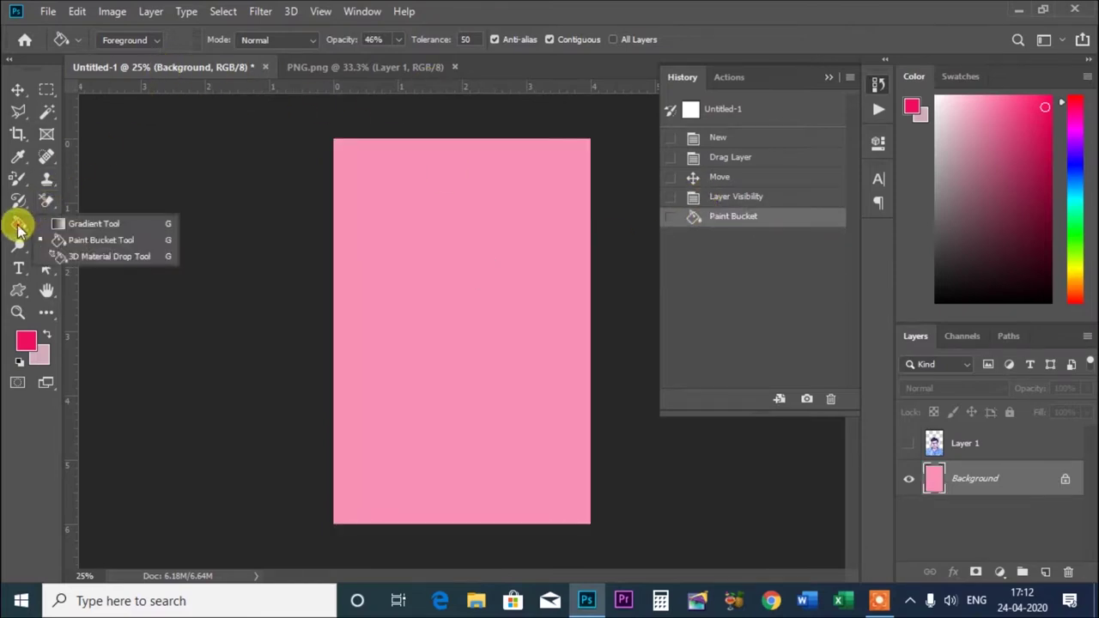
pyautogui.click(110, 244)
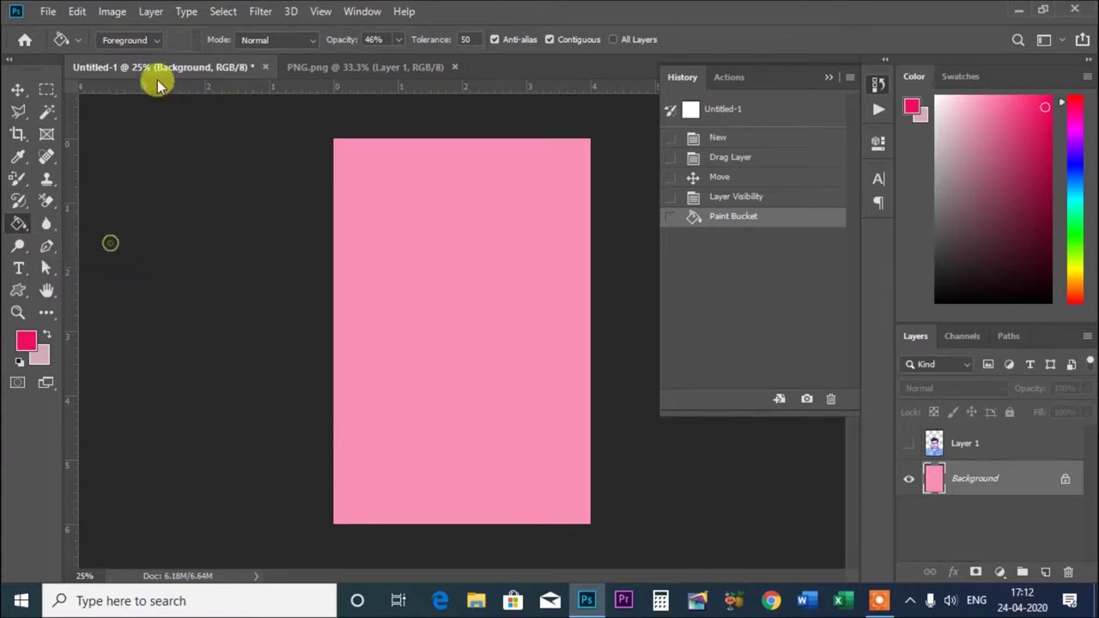
pyautogui.click(142, 40)
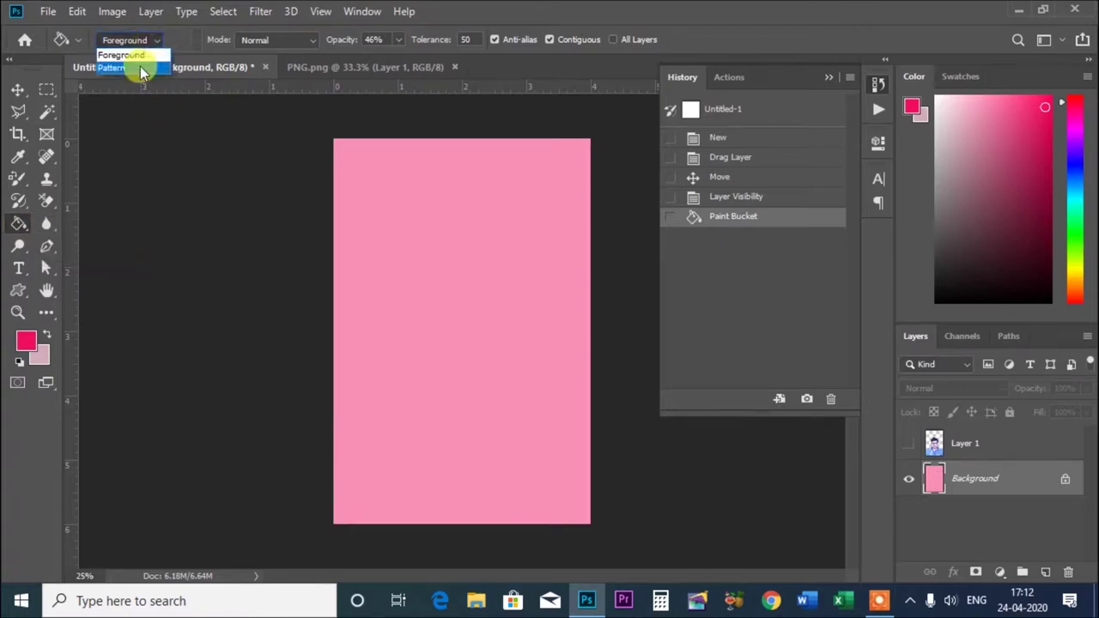
pyautogui.click(140, 66)
pyautogui.click(192, 39)
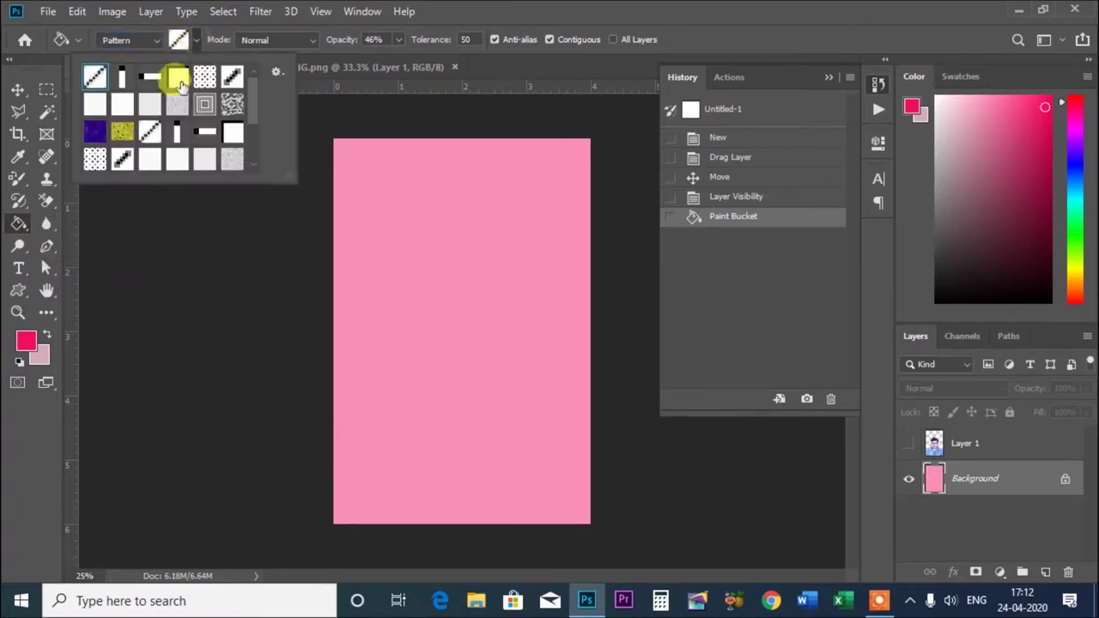
pyautogui.click(282, 73)
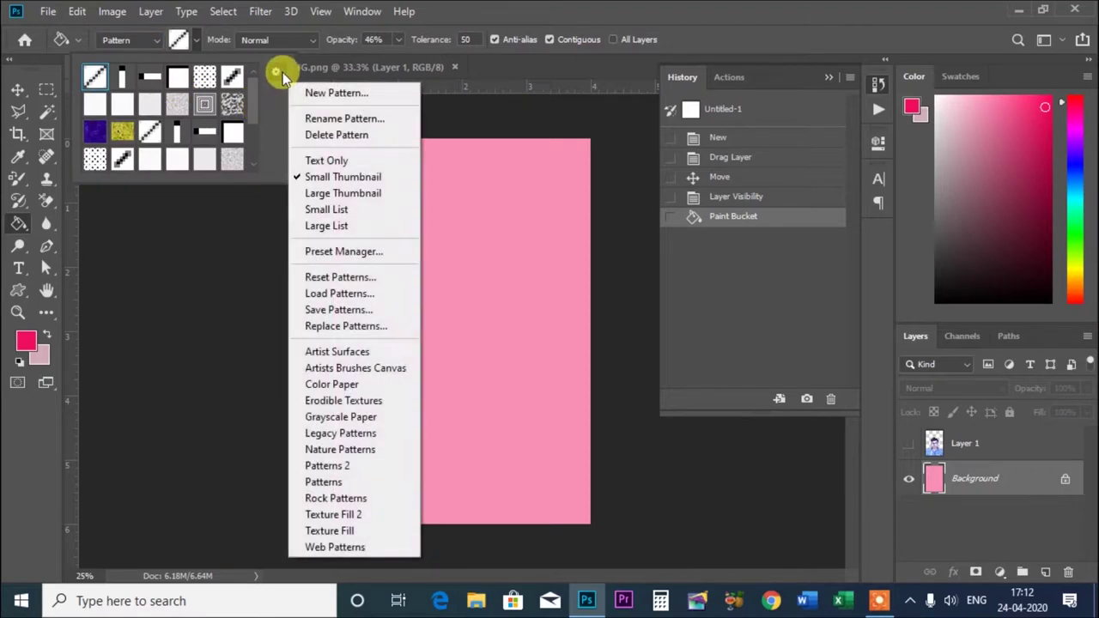
pyautogui.click(352, 277)
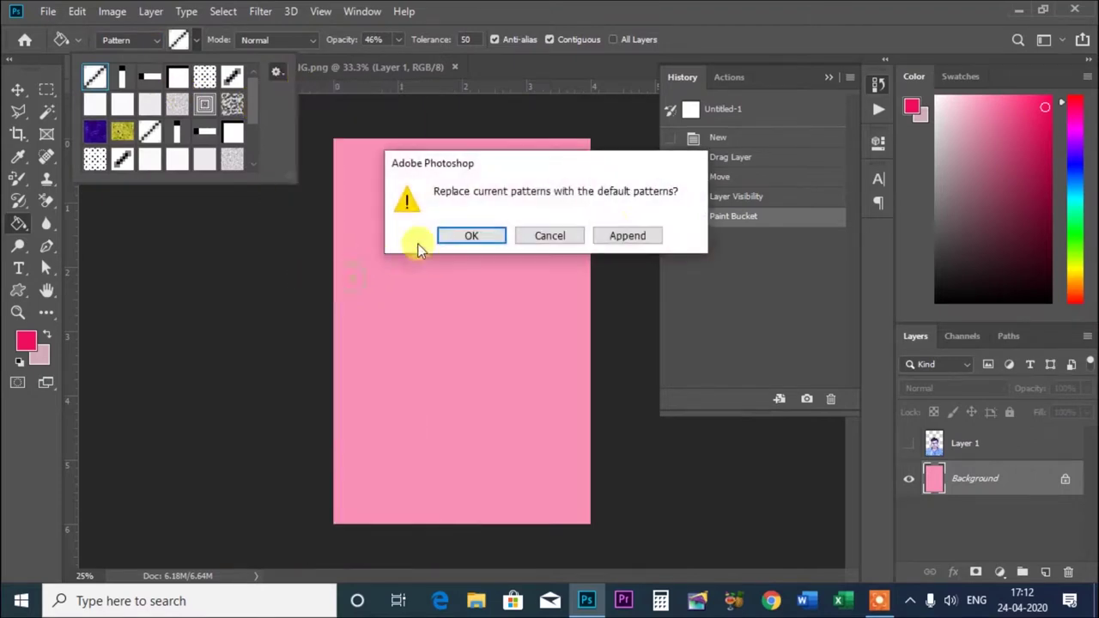
pyautogui.click(660, 241)
# Fill the canvas with the square-grid pattern, then undo back to plain white
pyautogui.scroll(1, 257, 129)
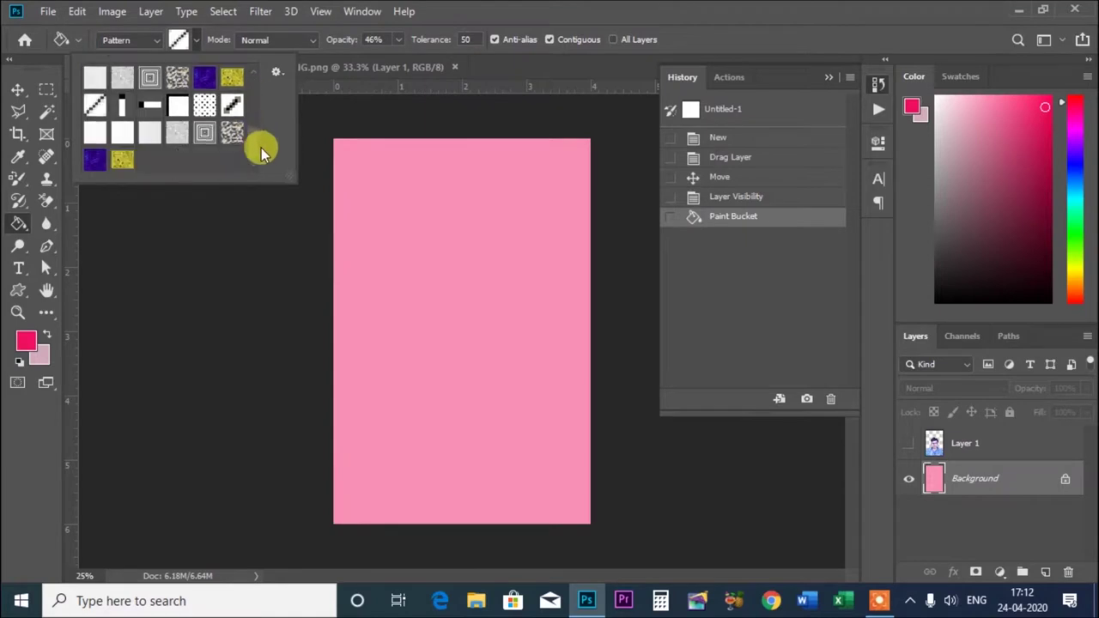
pyautogui.scroll(-1, 266, 112)
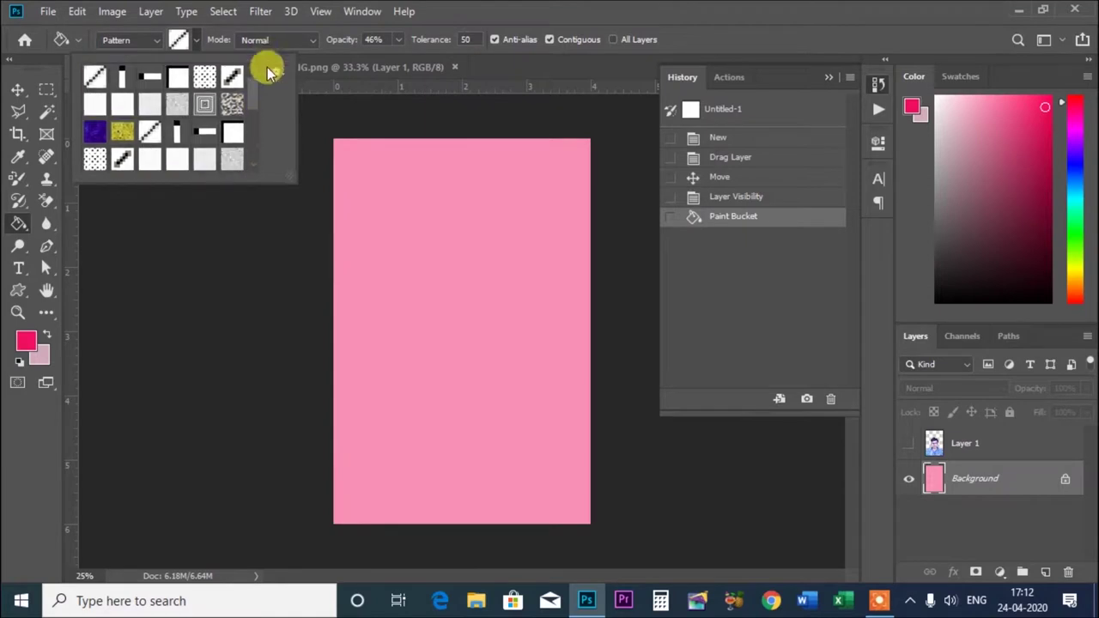
pyautogui.click(202, 96)
pyautogui.click(404, 233)
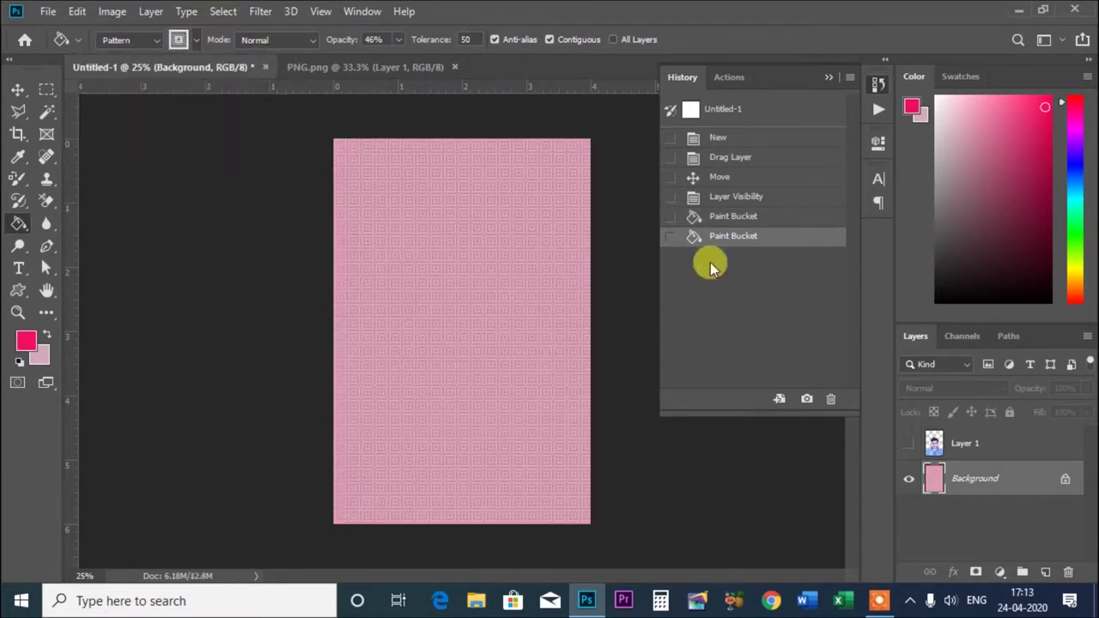
pyautogui.click(718, 215)
pyautogui.click(720, 196)
# Append the Patterns set and fill the canvas with a colourful textured pattern
pyautogui.click(188, 42)
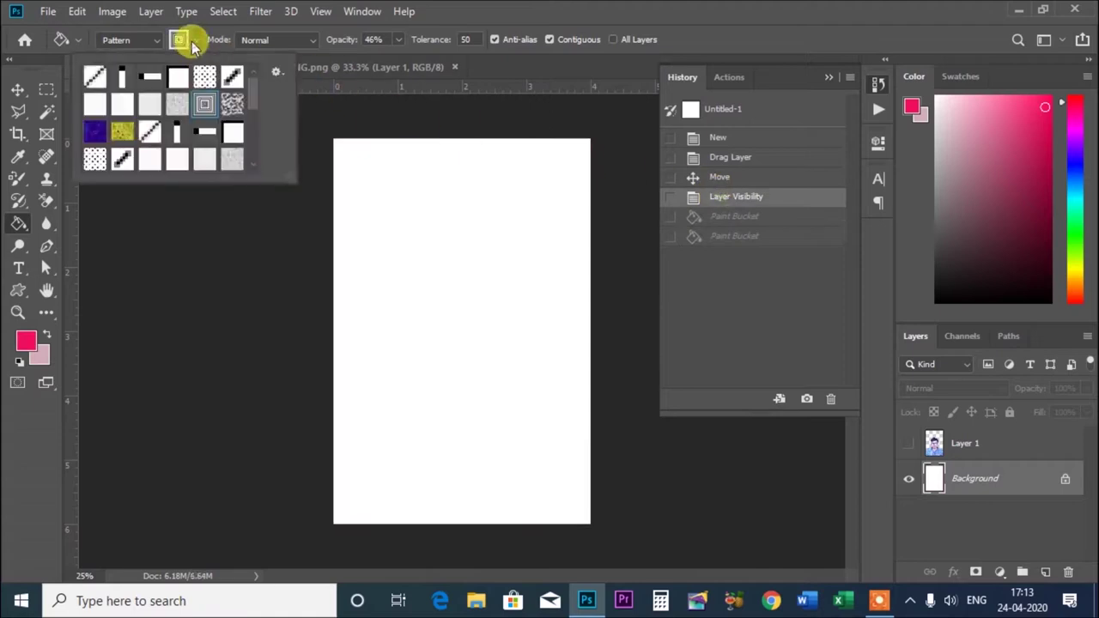
pyautogui.click(275, 72)
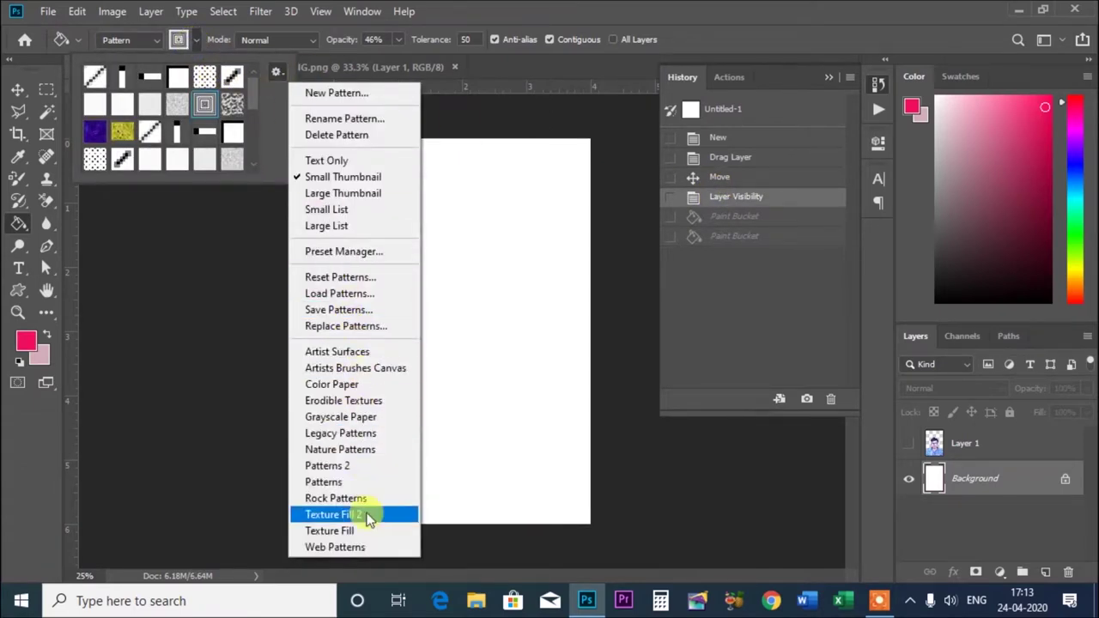
pyautogui.click(361, 485)
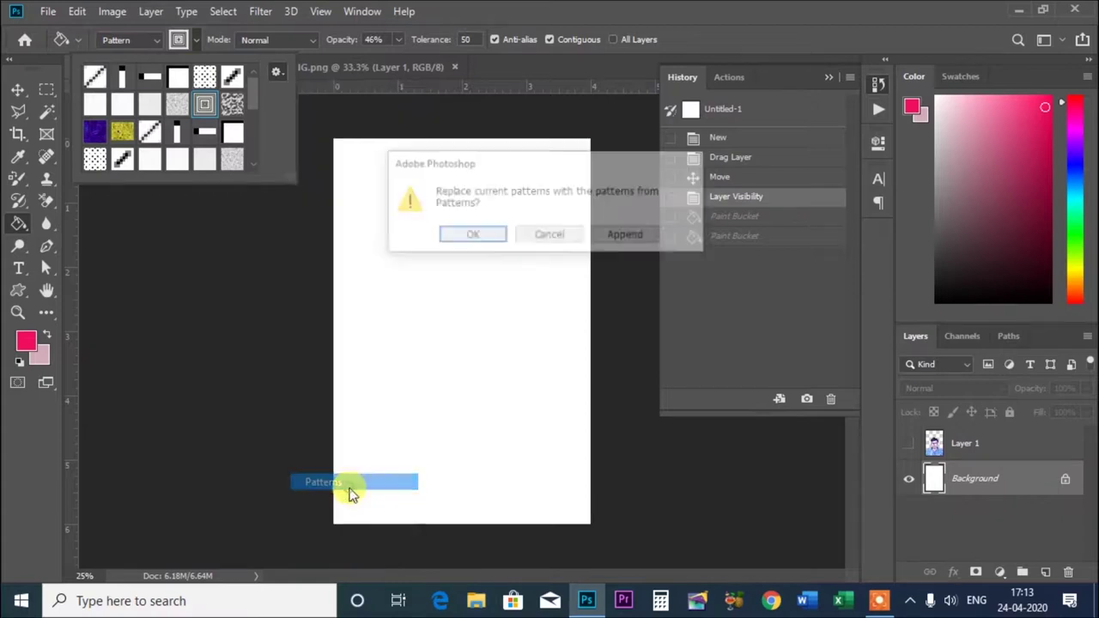
pyautogui.click(601, 235)
pyautogui.moveTo(251, 90)
pyautogui.mouseDown()
pyautogui.moveTo(249, 152)
pyautogui.moveTo(250, 142)
pyautogui.mouseUp()
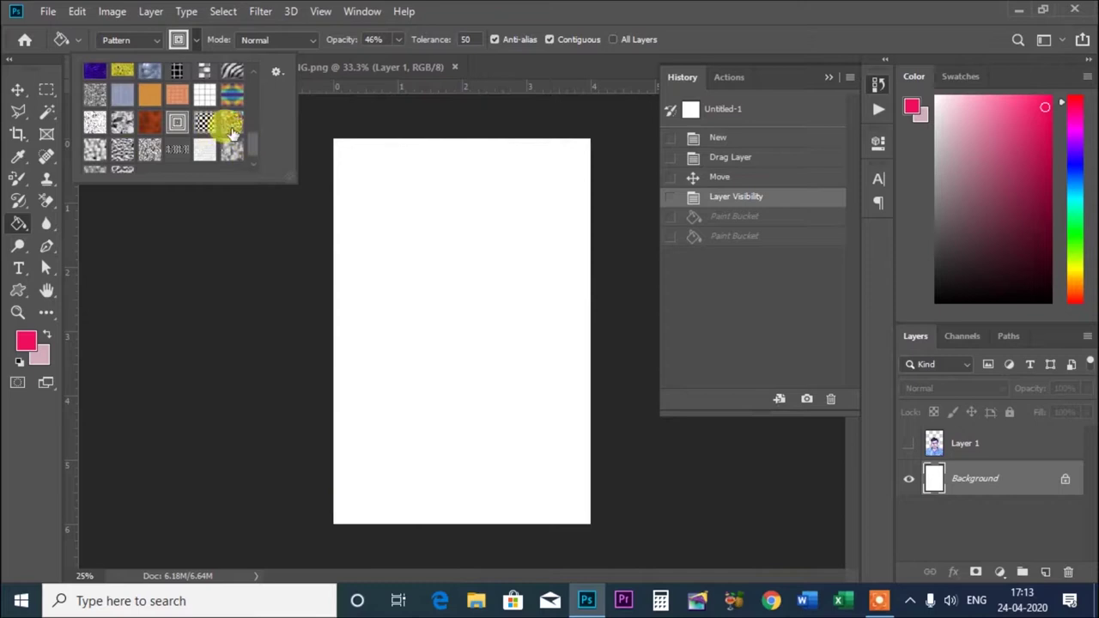
pyautogui.click(232, 122)
pyautogui.click(355, 234)
# Refill with the orange pattern, then undo the pattern fills back to plain white
pyautogui.click(198, 40)
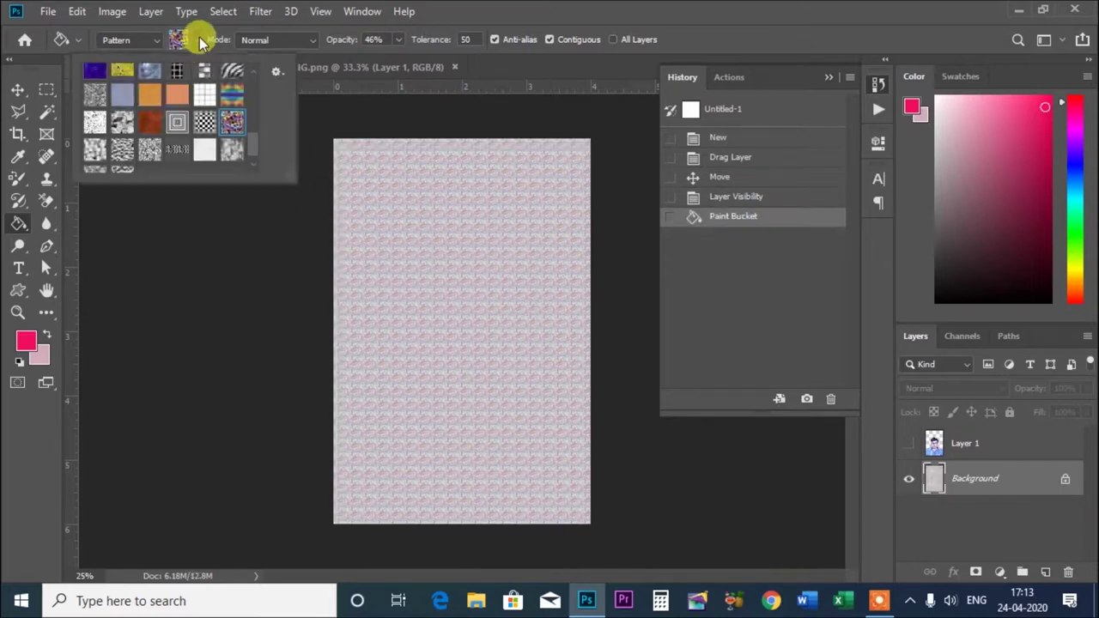
pyautogui.click(140, 119)
pyautogui.click(422, 273)
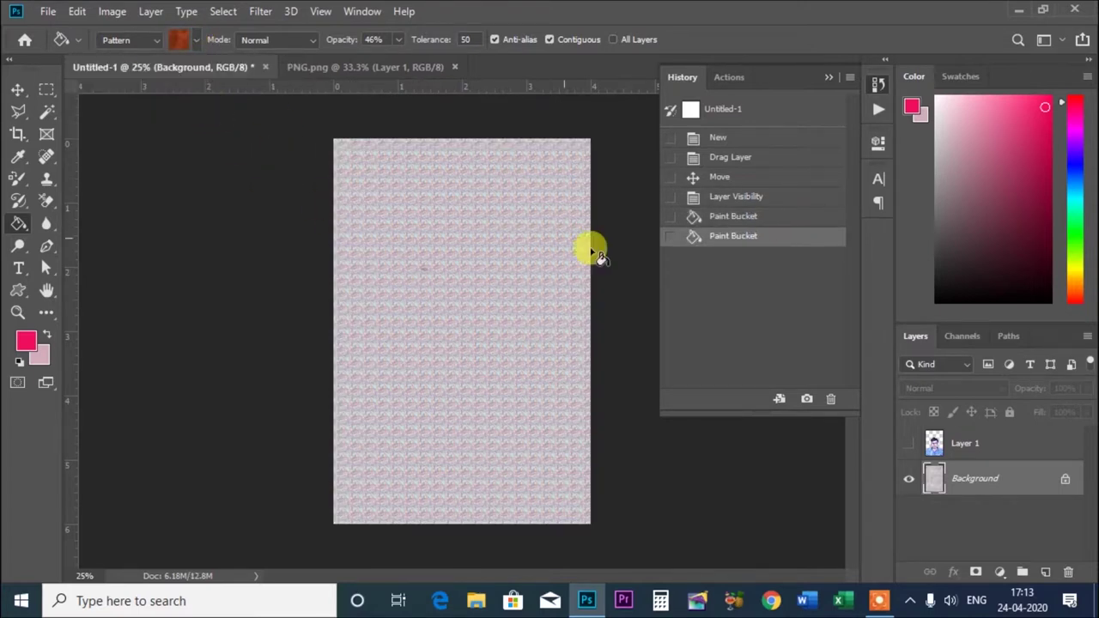
pyautogui.click(699, 215)
pyautogui.click(716, 194)
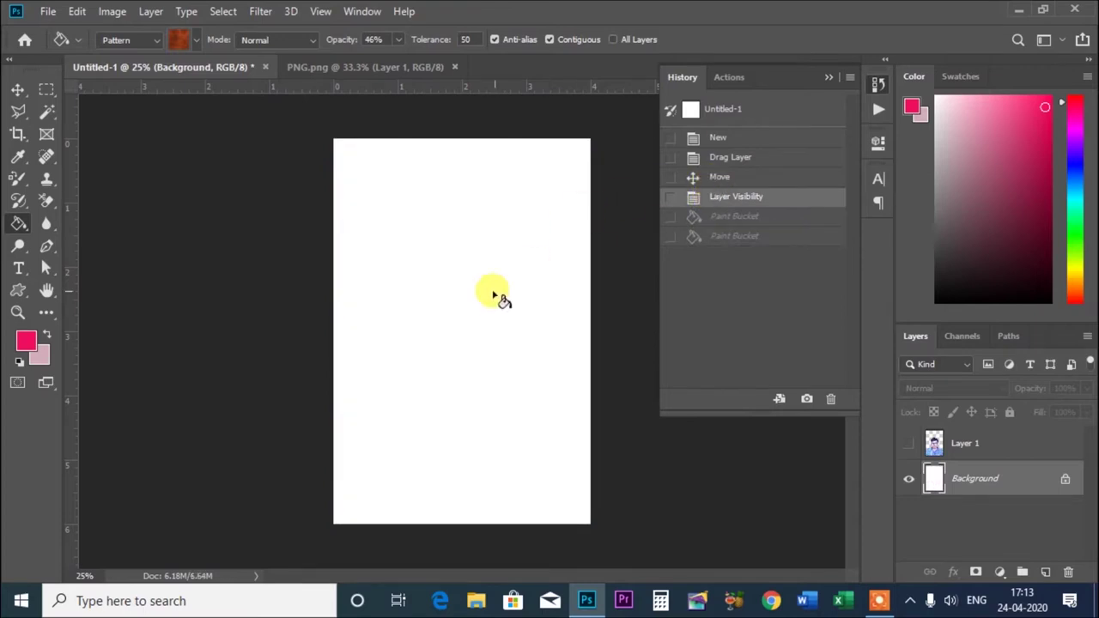
pyautogui.click(494, 292)
pyautogui.click(724, 197)
# Reset the patterns to the default set, confirming the replace and save prompts
pyautogui.click(196, 40)
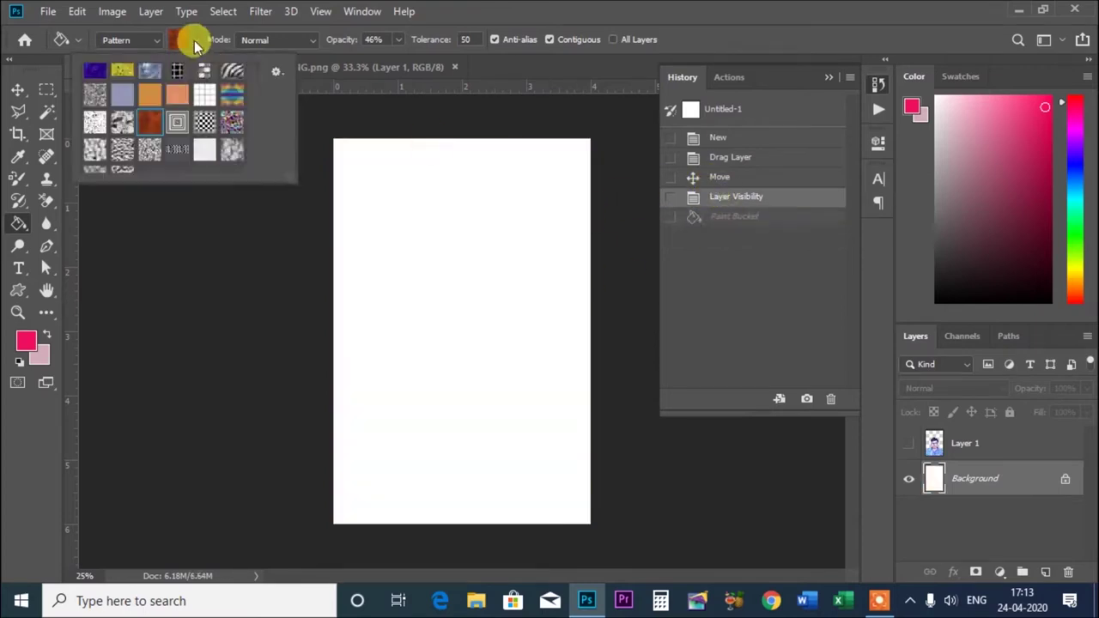
pyautogui.scroll(2, 256, 125)
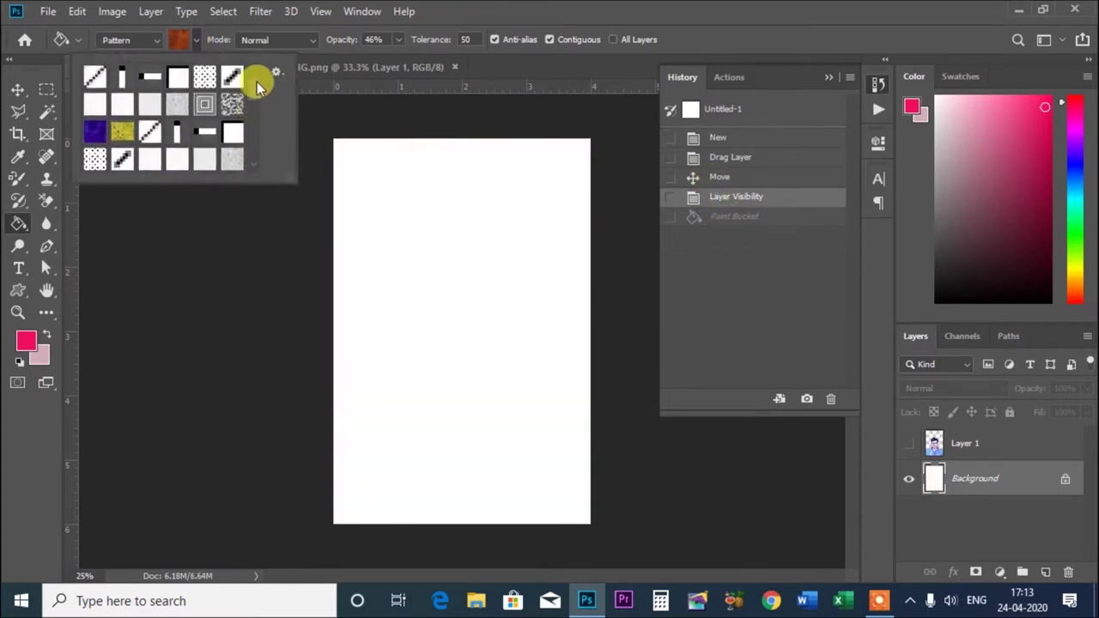
pyautogui.scroll(-1, 257, 130)
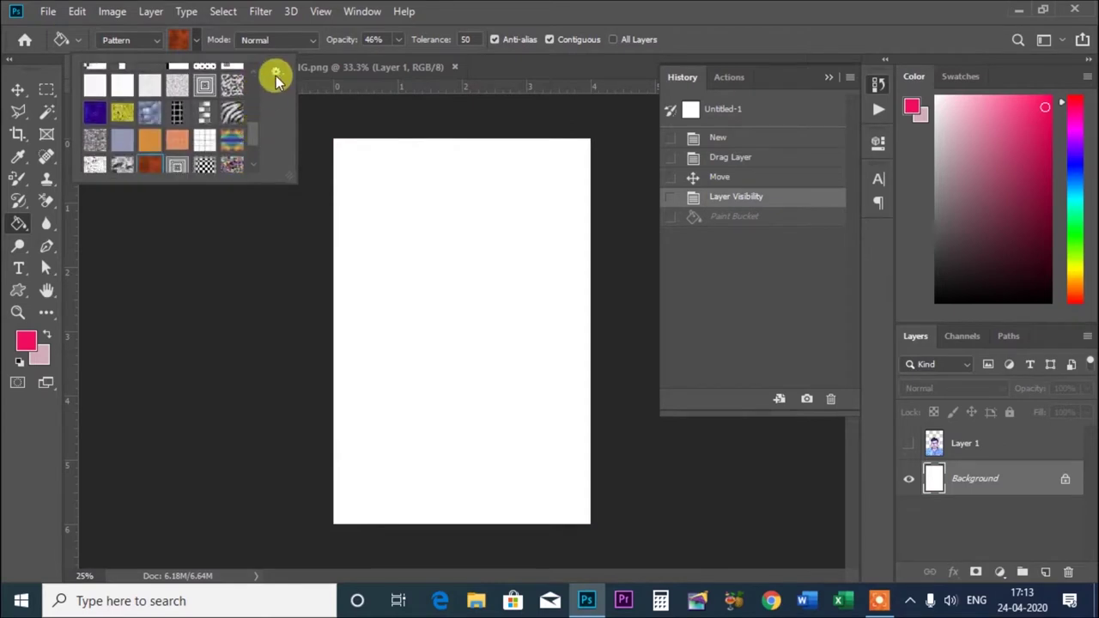
pyautogui.click(276, 71)
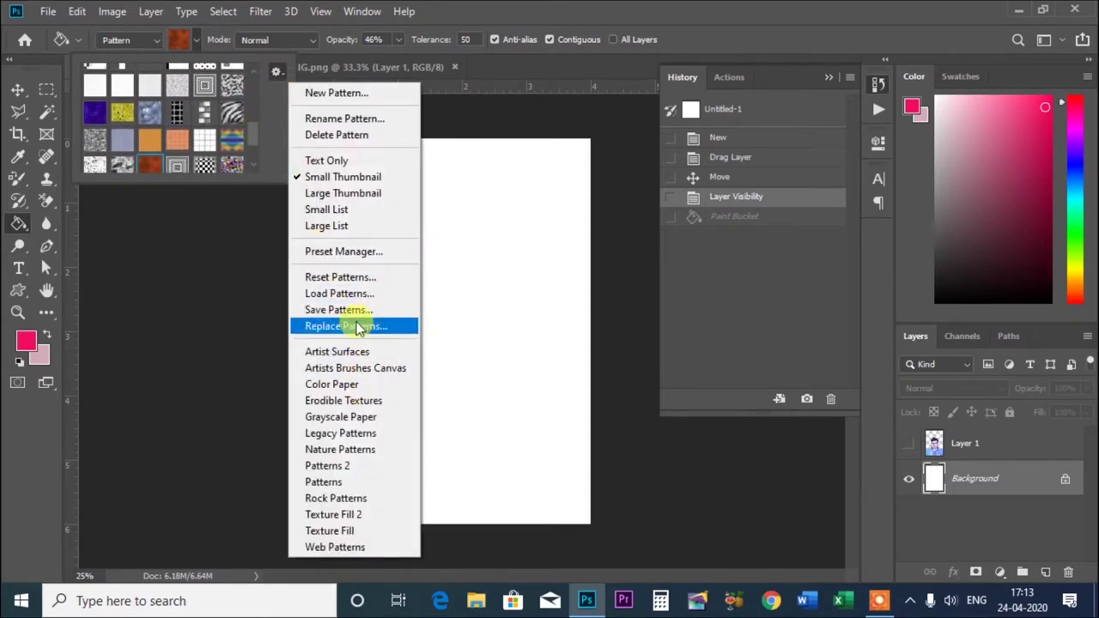
pyautogui.click(357, 280)
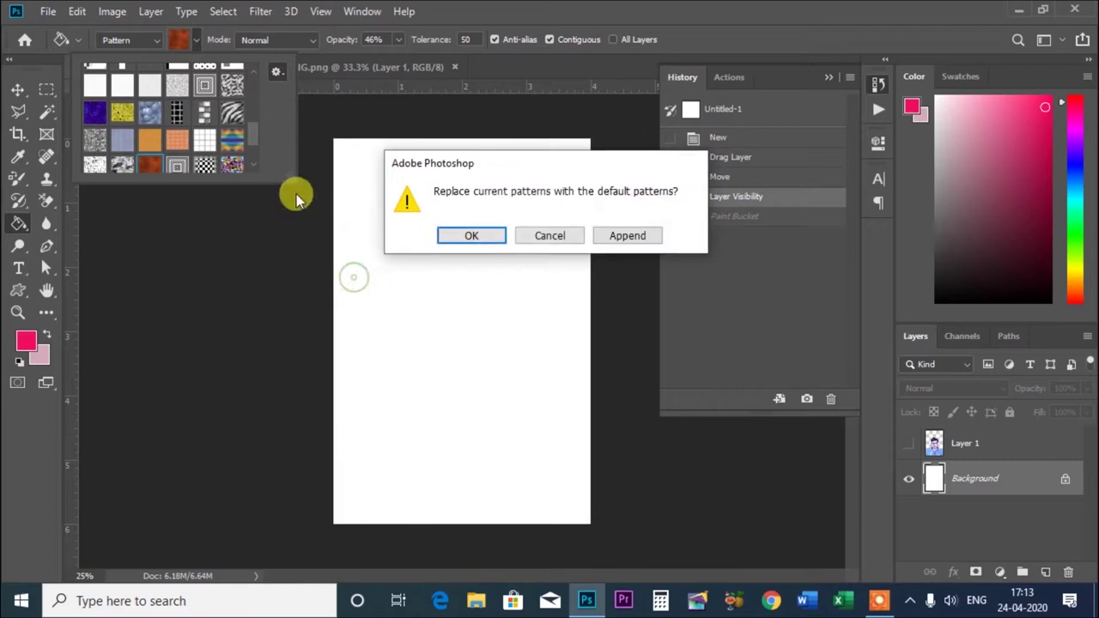
pyautogui.click(483, 242)
pyautogui.click(471, 235)
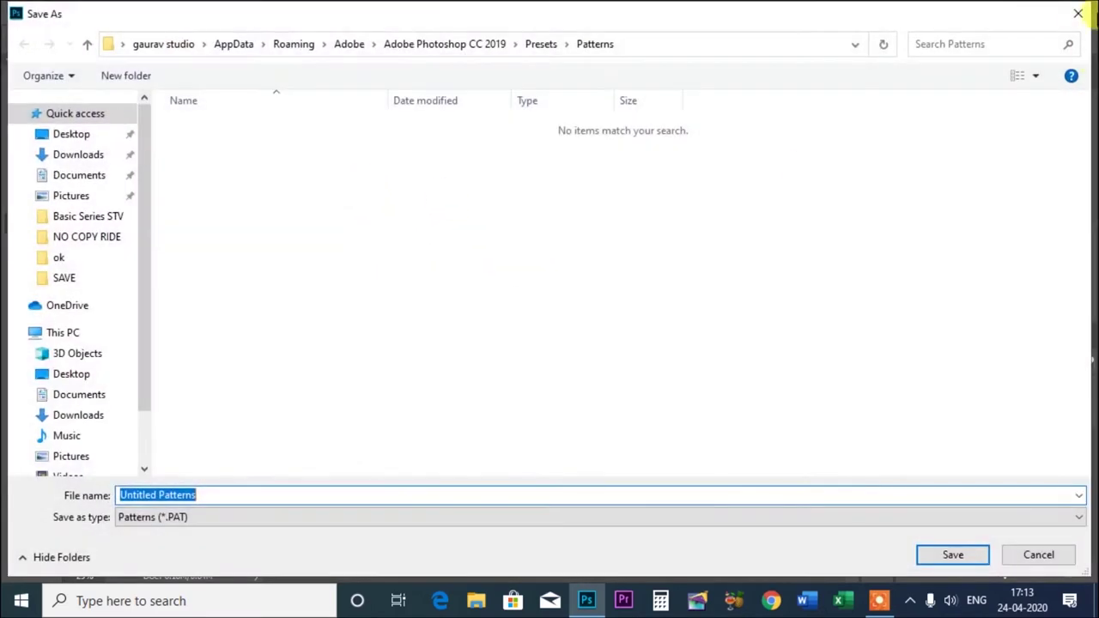
pyautogui.click(1077, 9)
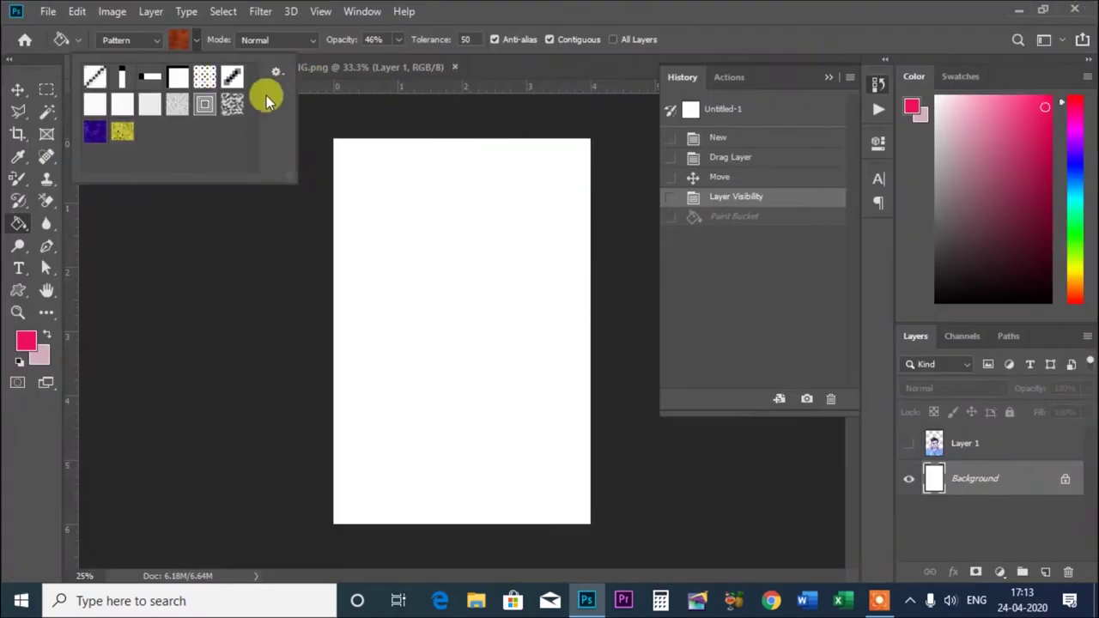
# Append an additional texture pattern set and fill the canvas with the yellow texture pattern
pyautogui.click(275, 72)
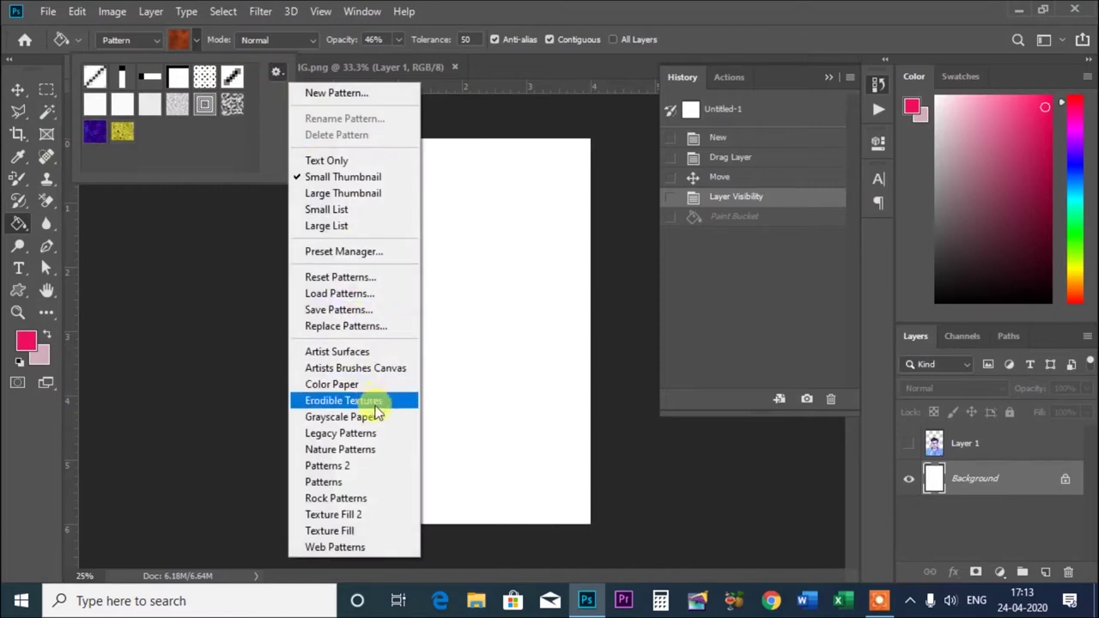
pyautogui.click(342, 466)
pyautogui.click(618, 239)
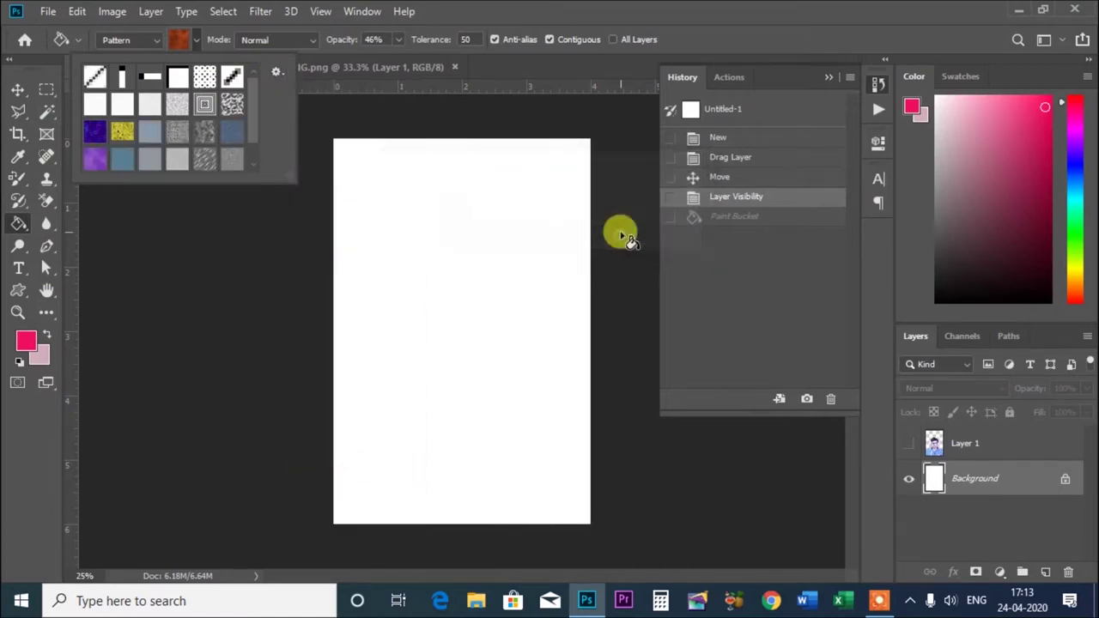
pyautogui.scroll(-1, 249, 103)
pyautogui.click(122, 104)
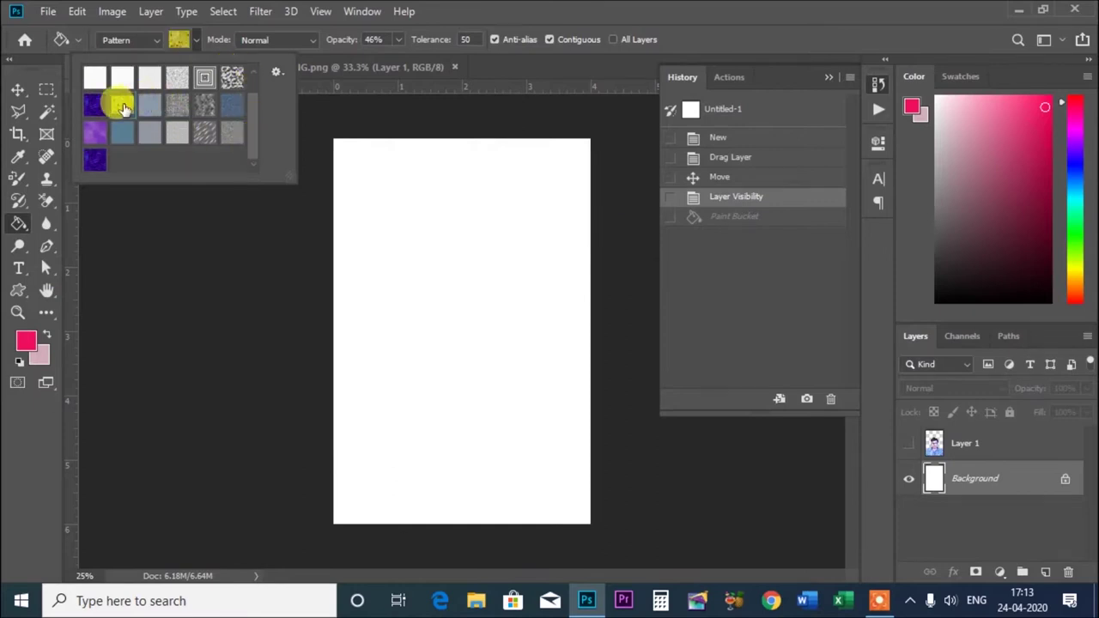
pyautogui.click(458, 250)
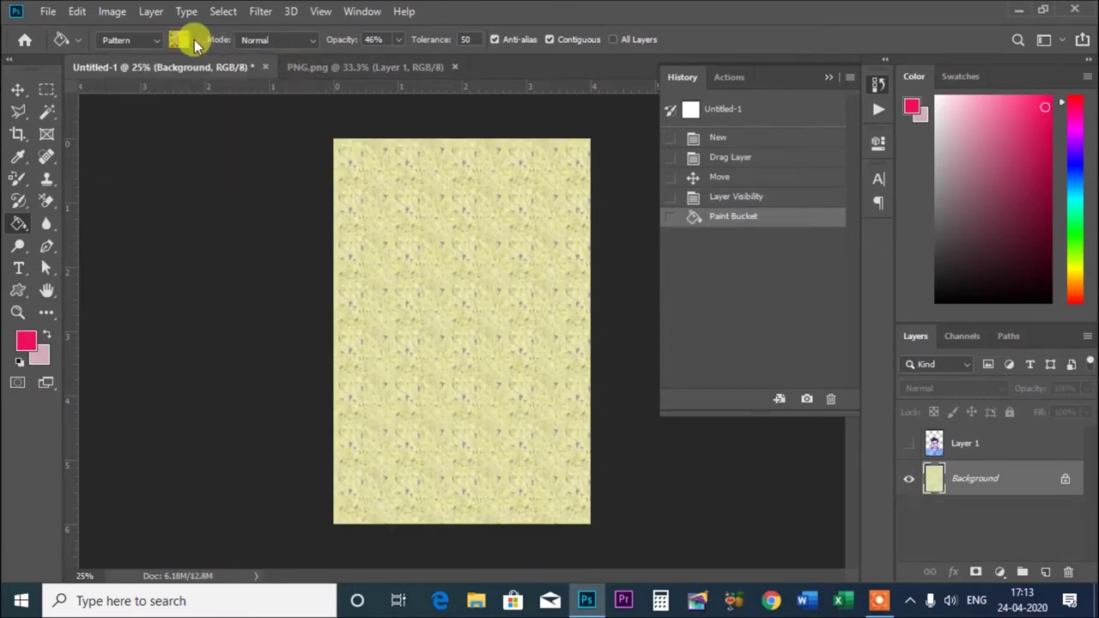
# Set the Paint Bucket opacity to 76% and tolerance to 255, dismissing the range warning
pyautogui.click(194, 39)
pyautogui.click(276, 72)
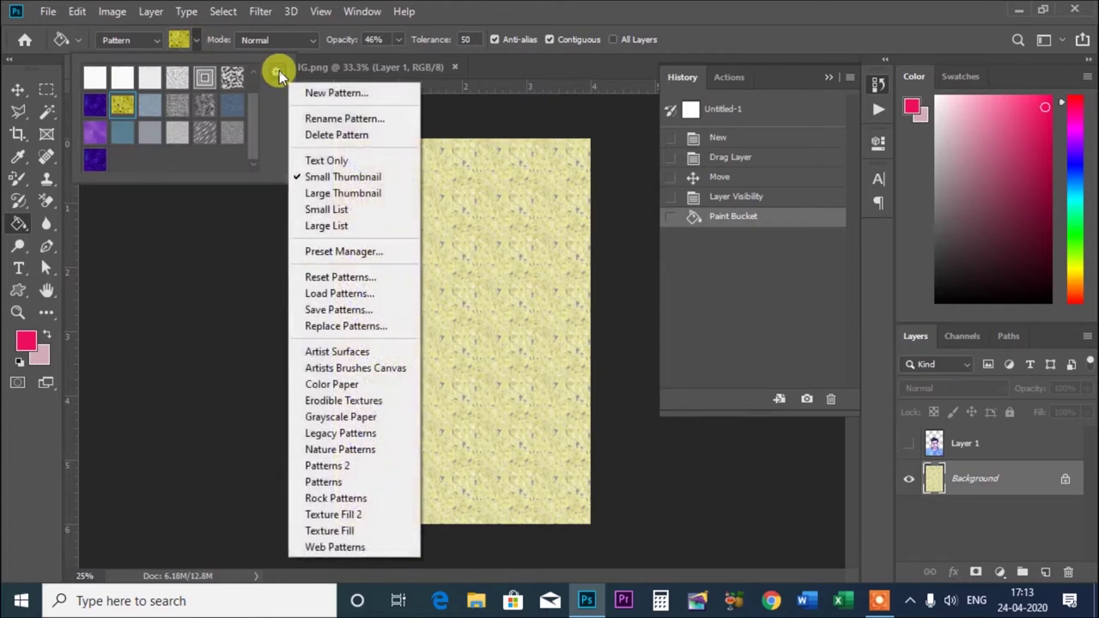
pyautogui.click(239, 253)
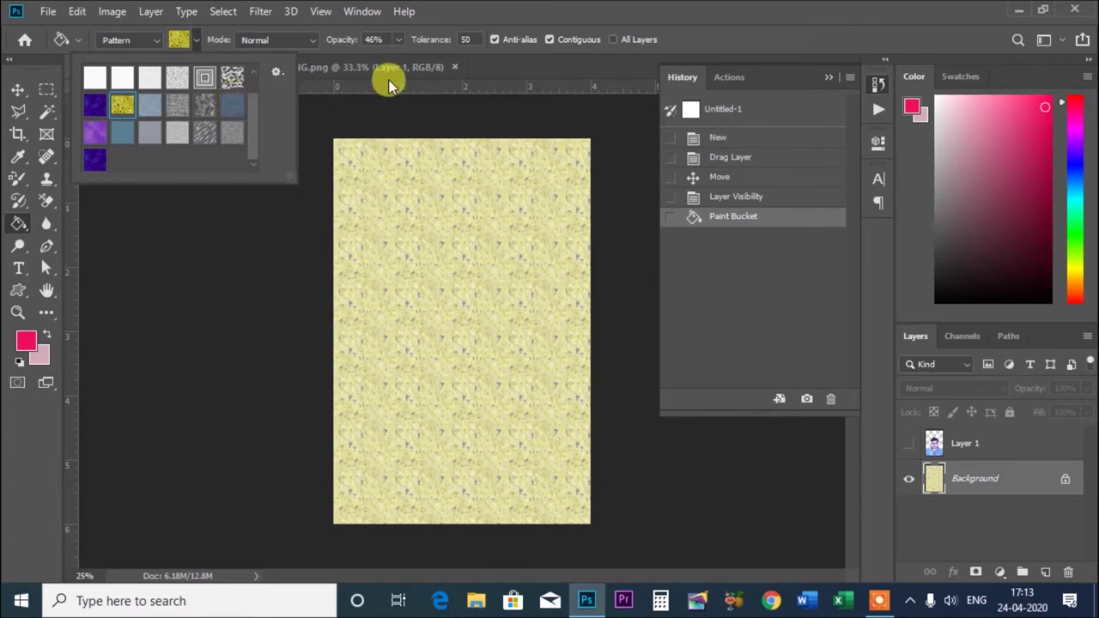
pyautogui.click(394, 44)
pyautogui.moveTo(399, 40); pyautogui.dragTo(441, 54)
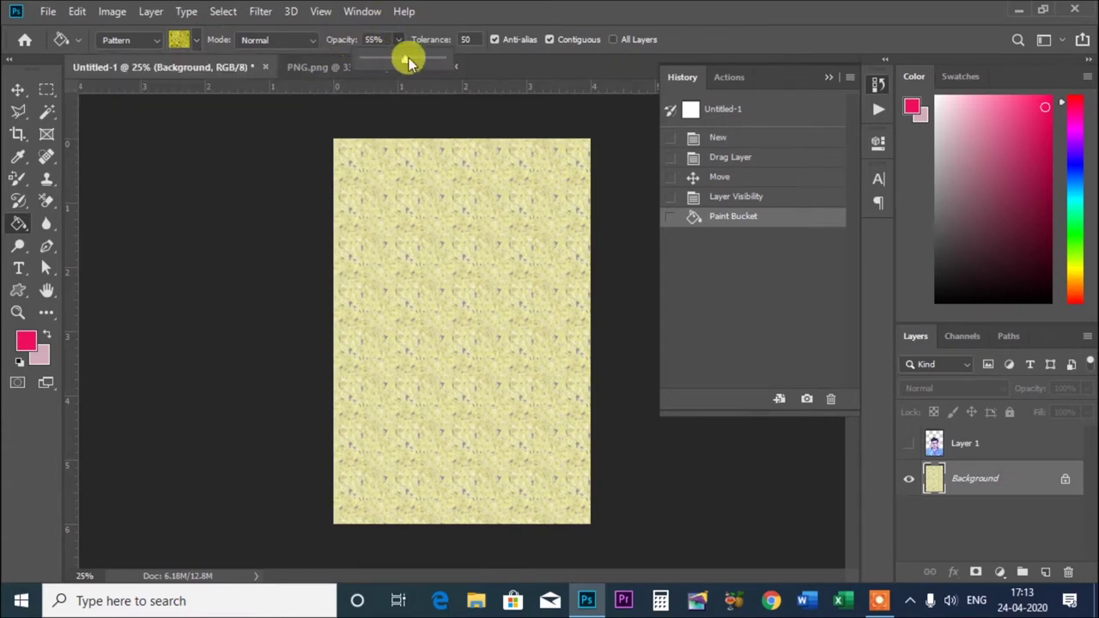
pyautogui.click(473, 39)
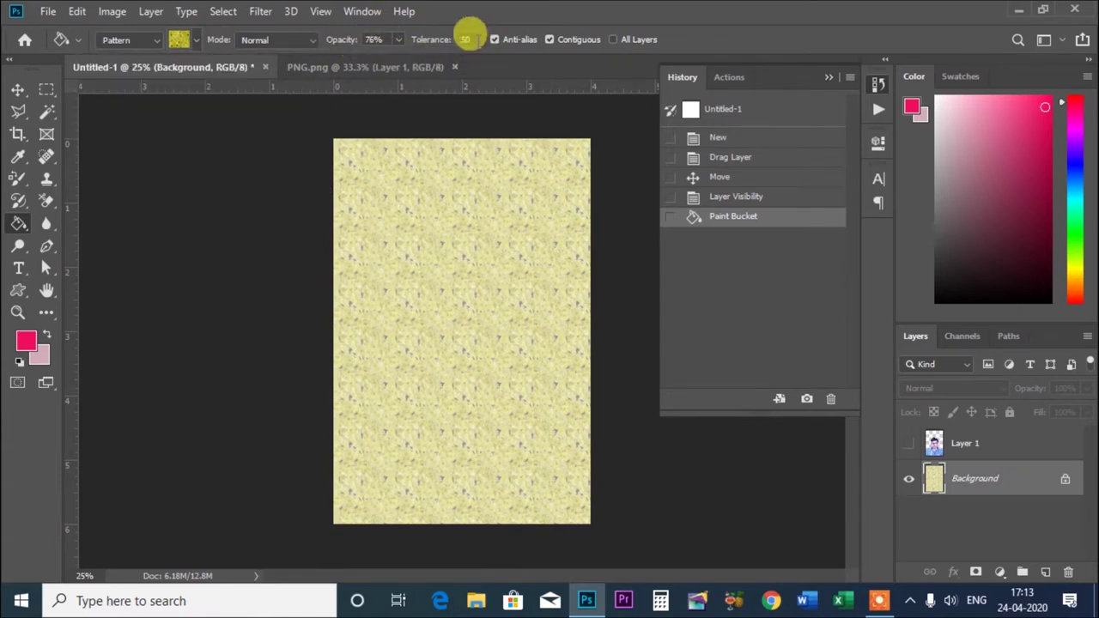
pyautogui.write('5')
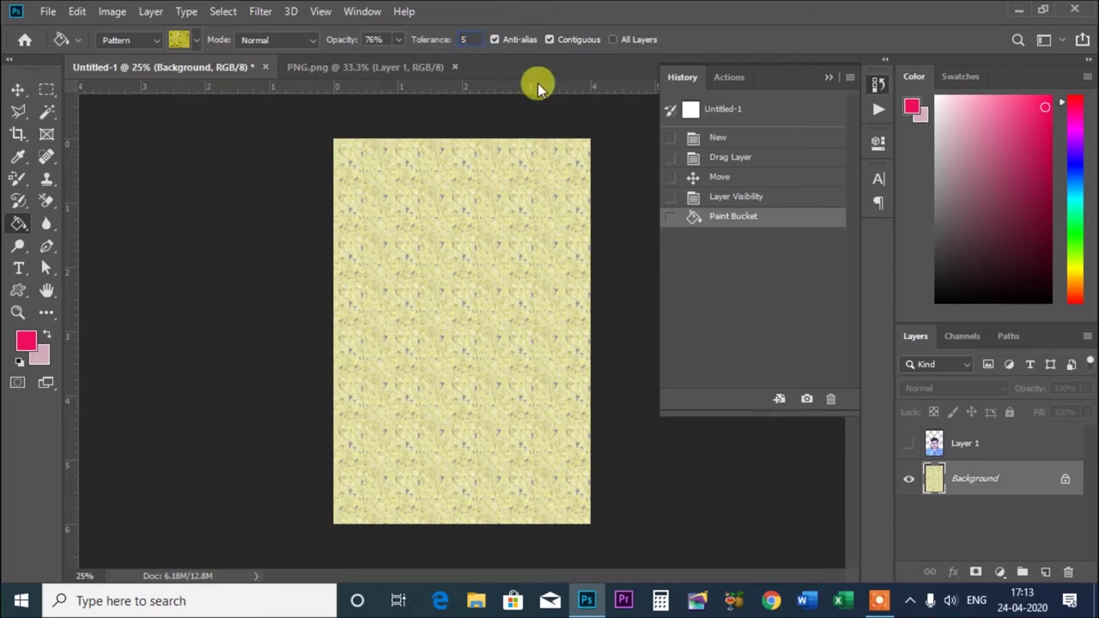
pyautogui.write('60')
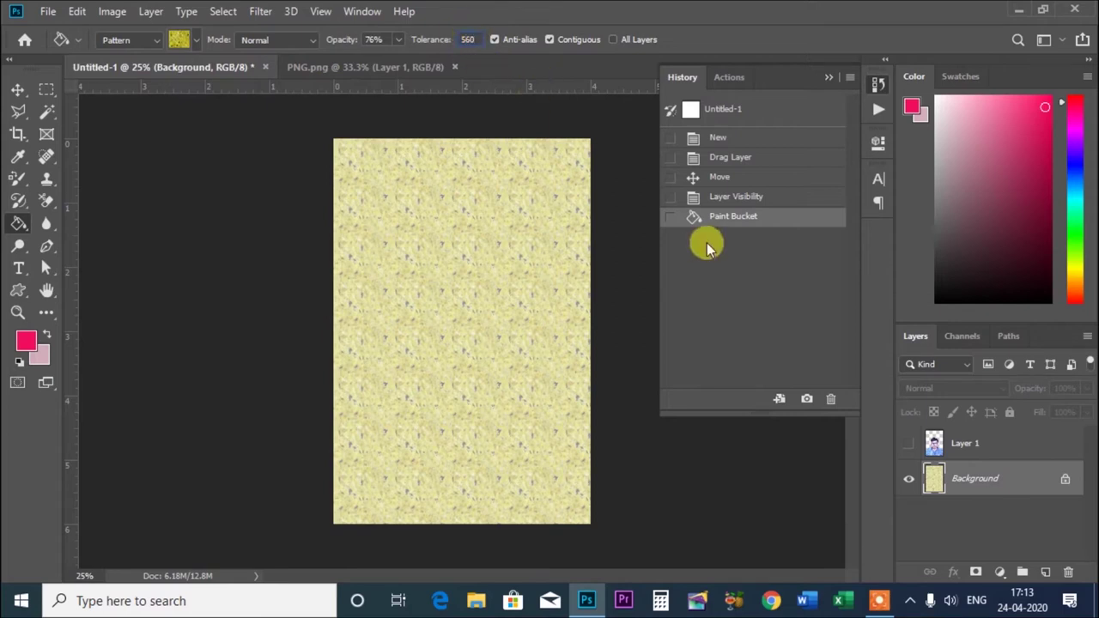
pyautogui.click(721, 211)
pyautogui.click(520, 236)
# Undo the pale fill, refill with the stronger yellow pattern, then revert to white
pyautogui.hotkey('ctrl', 'z')
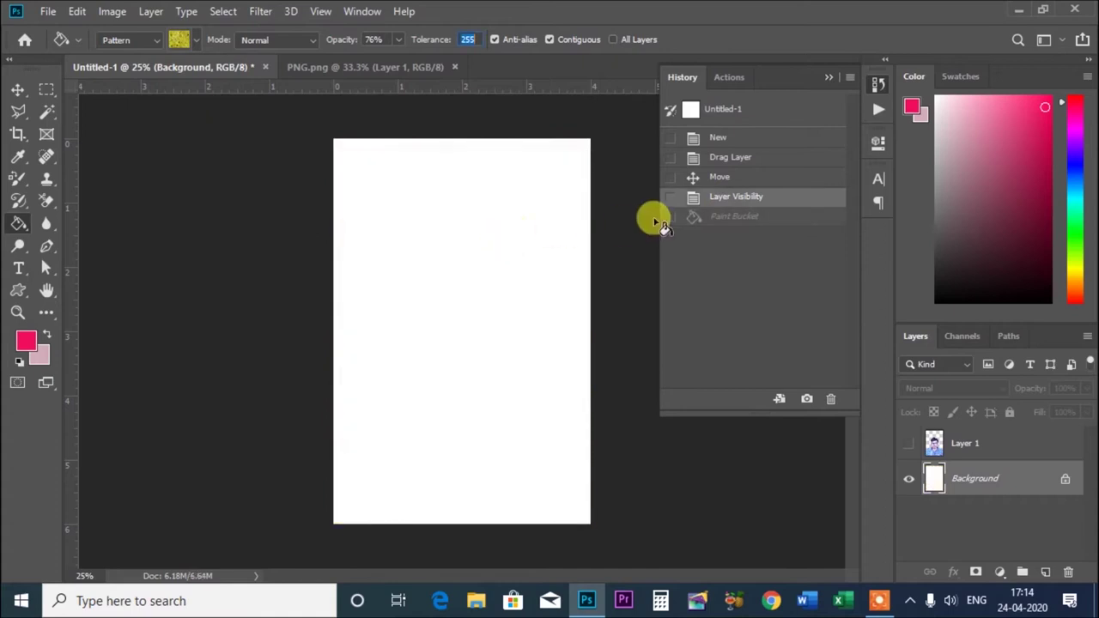
pyautogui.click(486, 265)
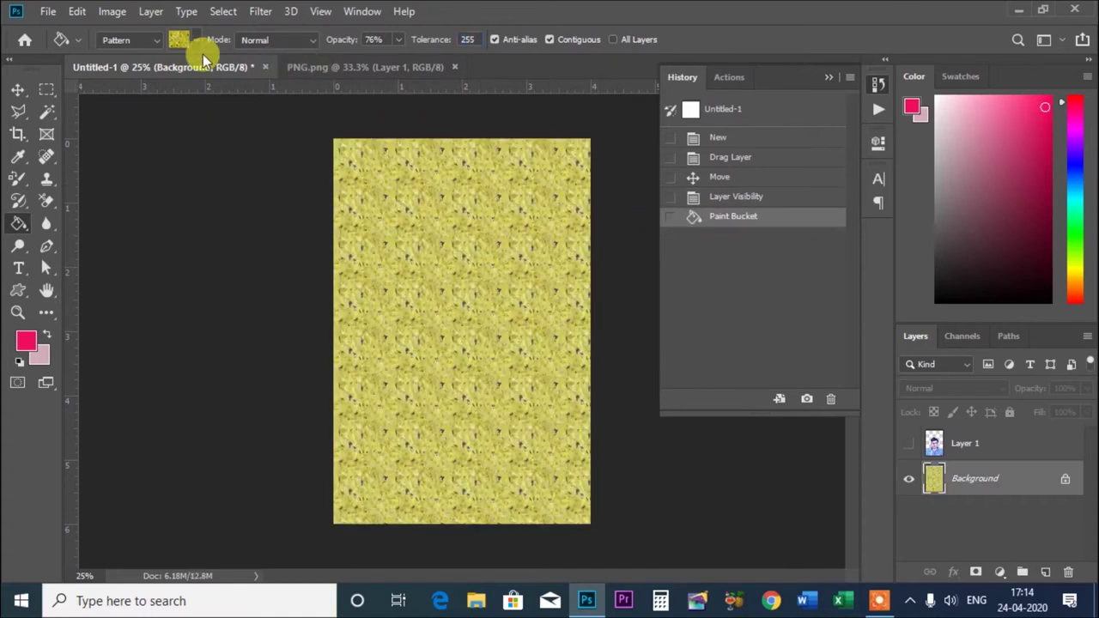
pyautogui.click(736, 197)
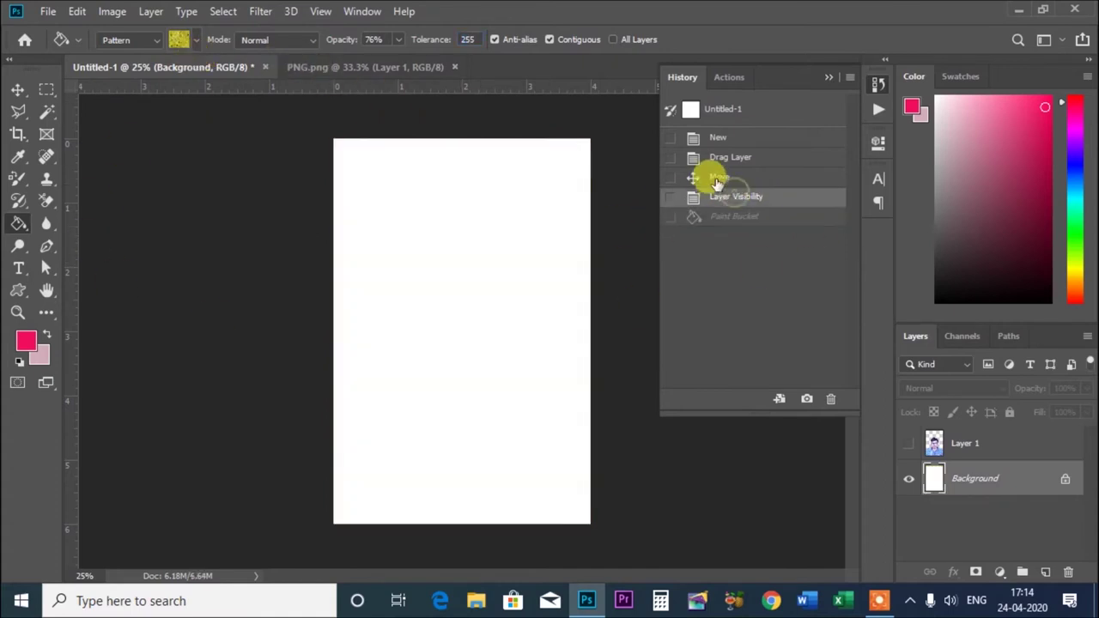
pyautogui.rightClick(18, 225)
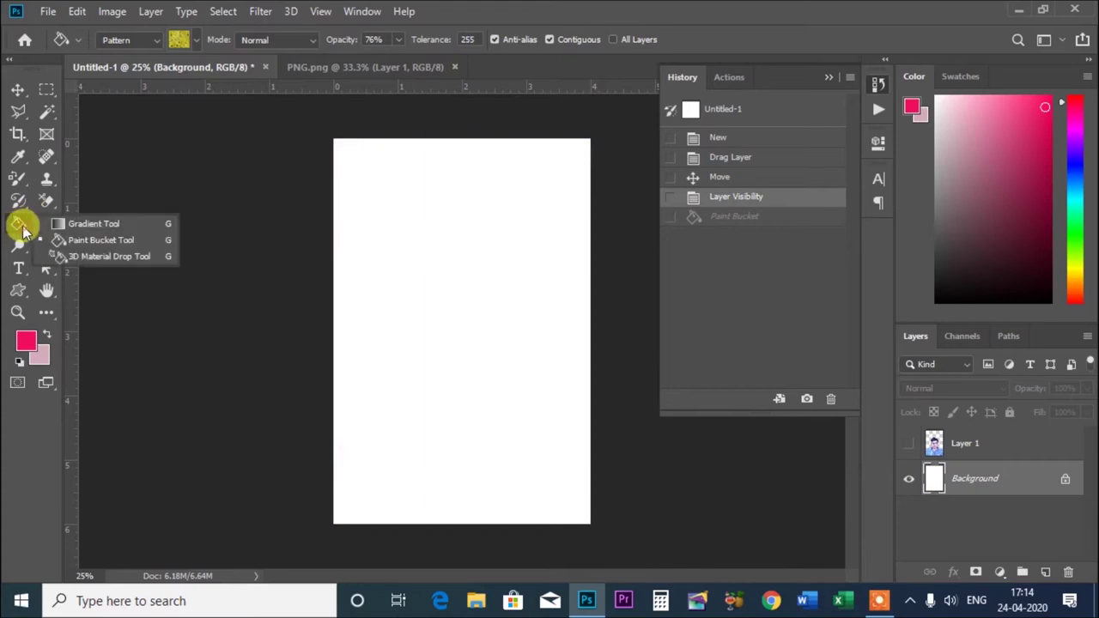
pyautogui.click(113, 257)
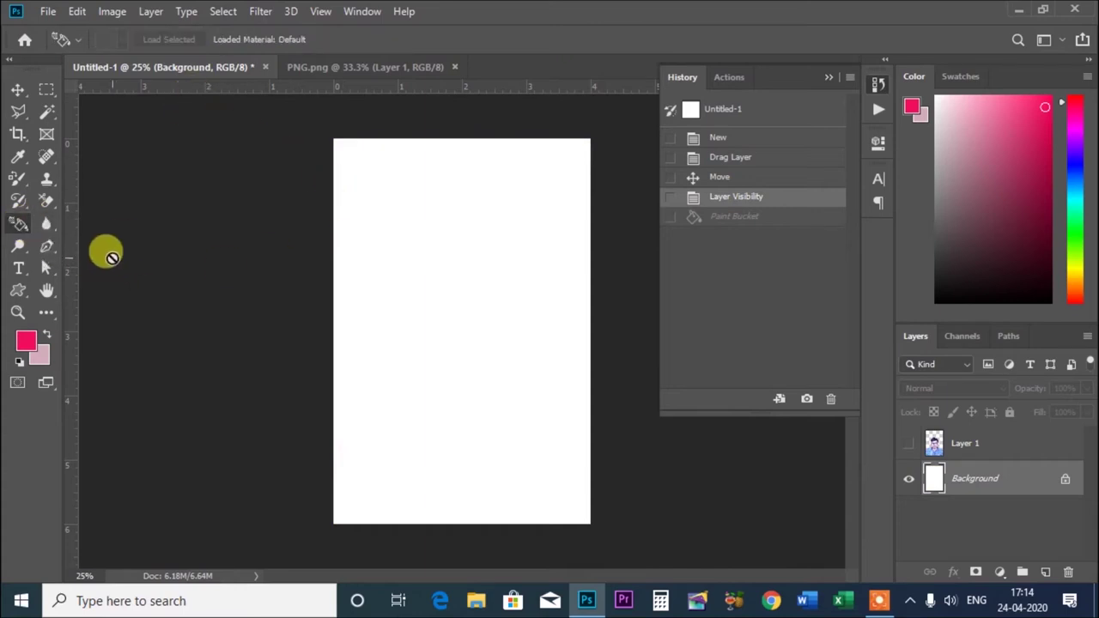
pyautogui.click(80, 41)
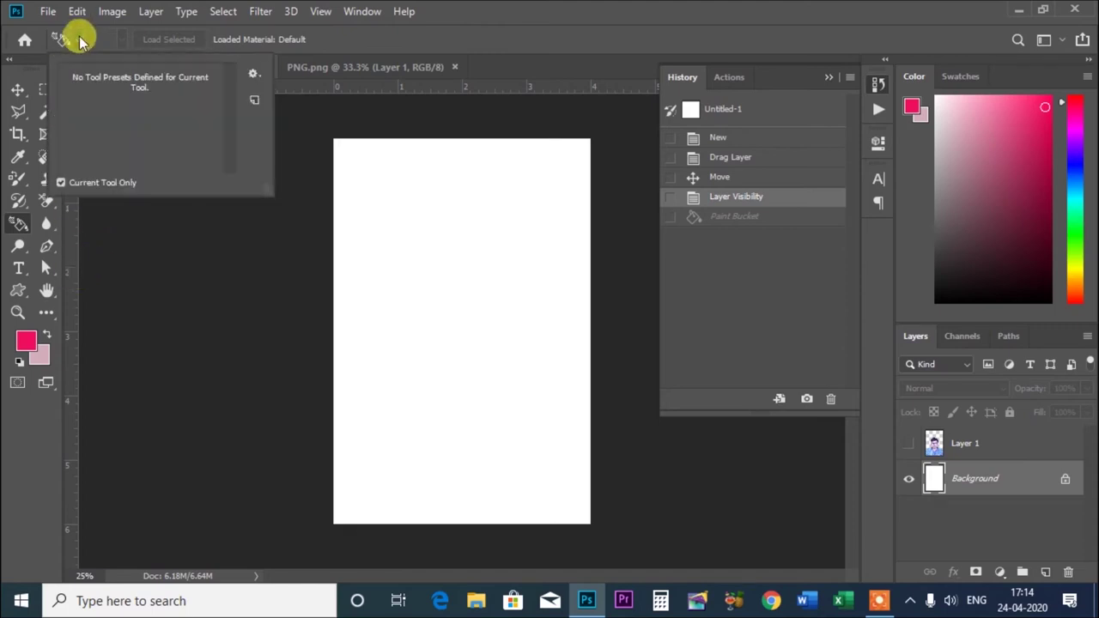
pyautogui.click(179, 295)
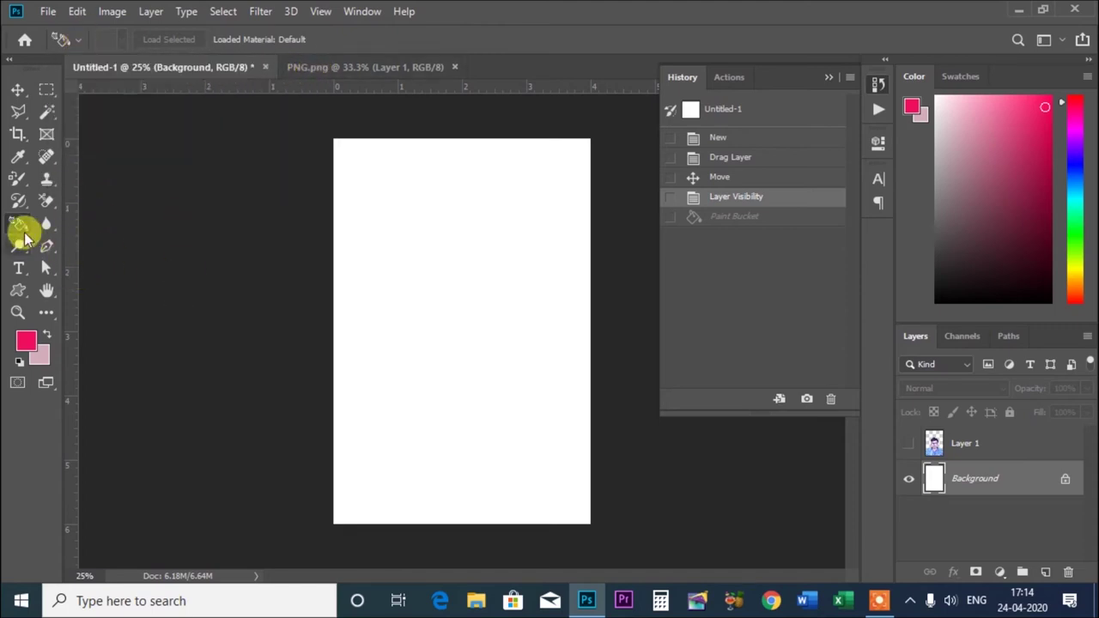
pyautogui.moveTo(24, 234); pyautogui.dragTo(96, 230)
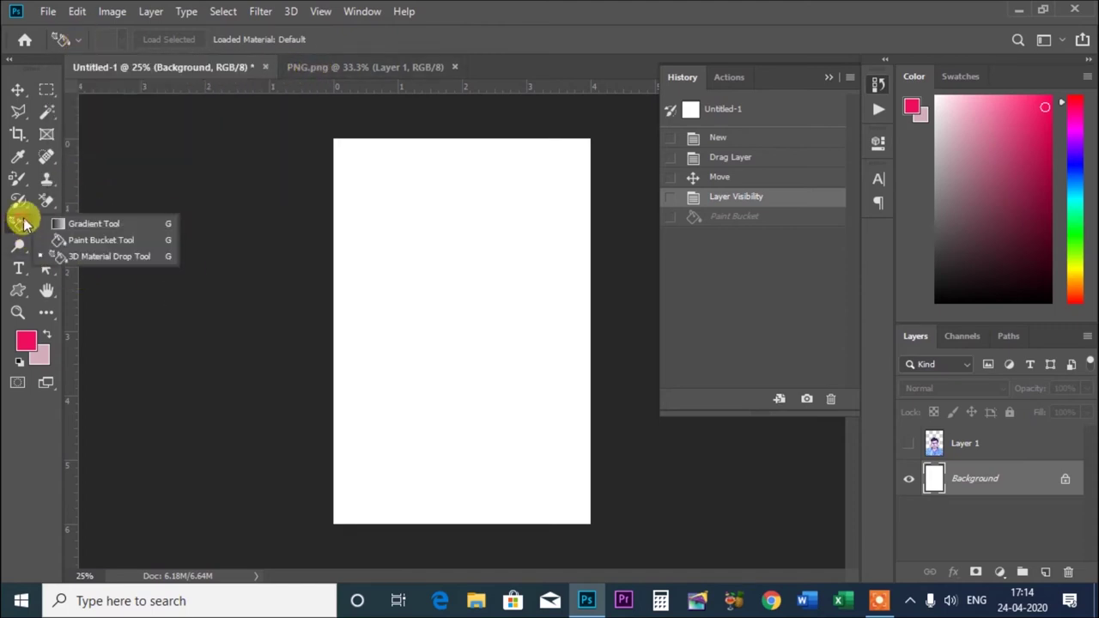
pyautogui.click(121, 241)
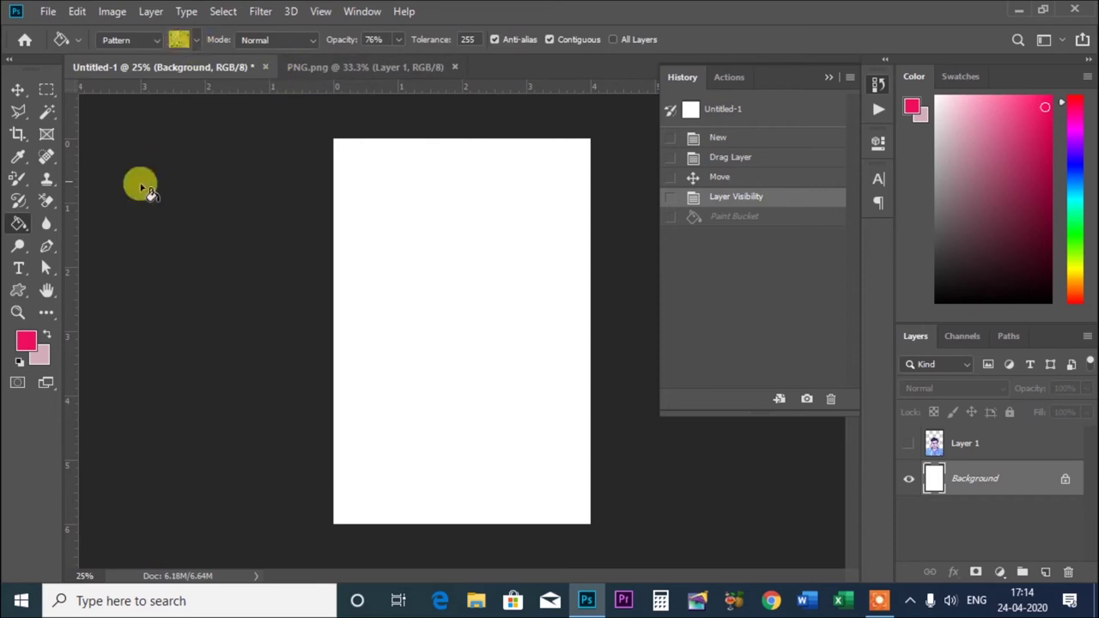
pyautogui.rightClick(18, 225)
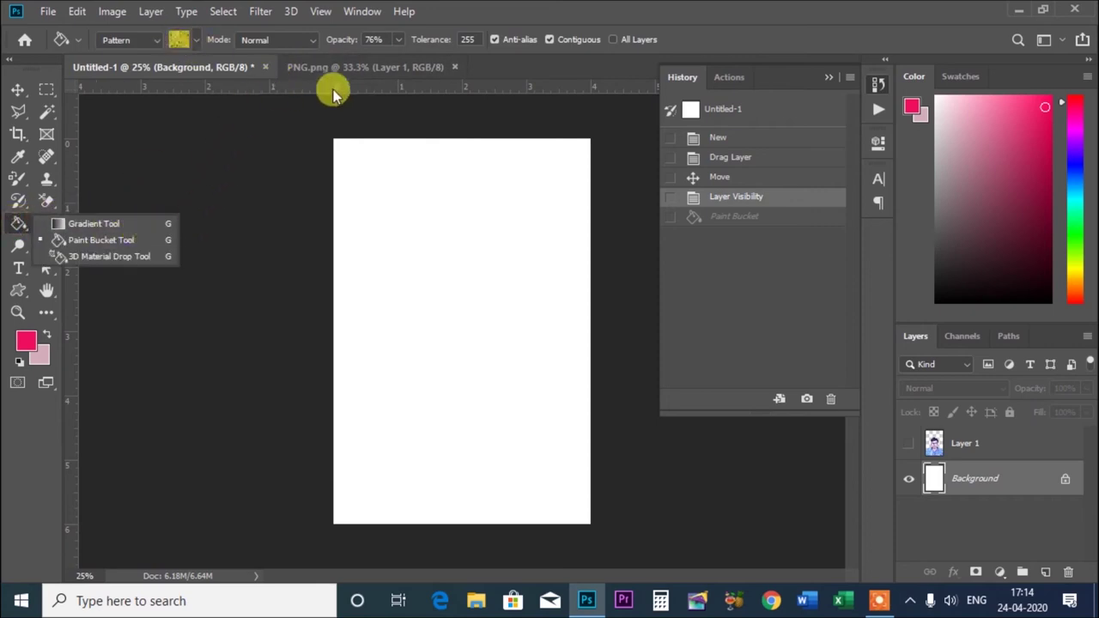
pyautogui.click(529, 67)
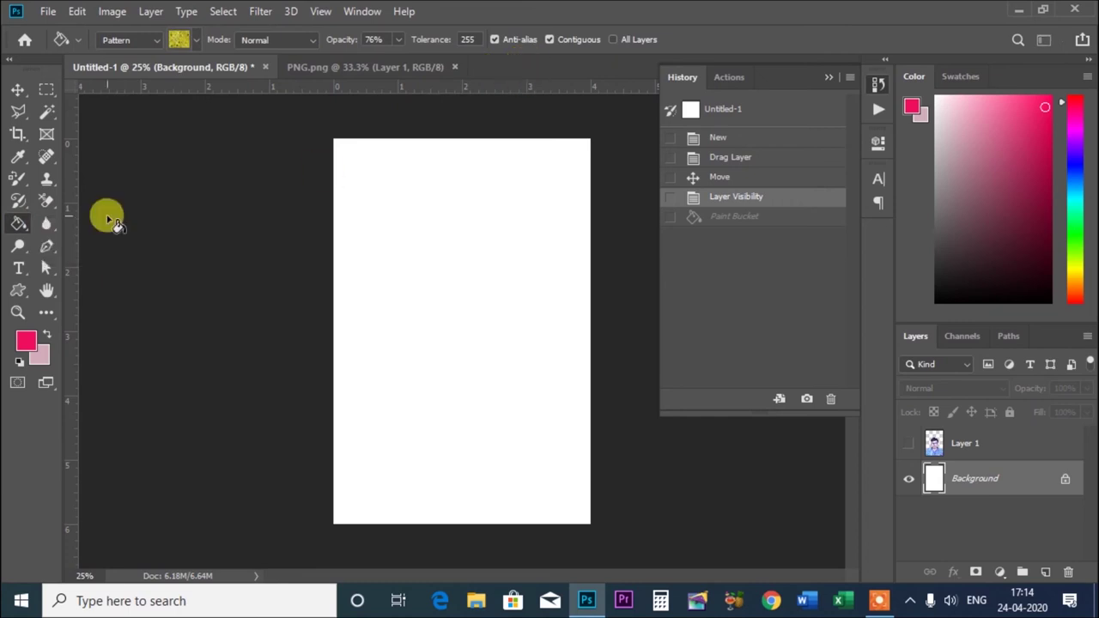
pyautogui.click(878, 600)
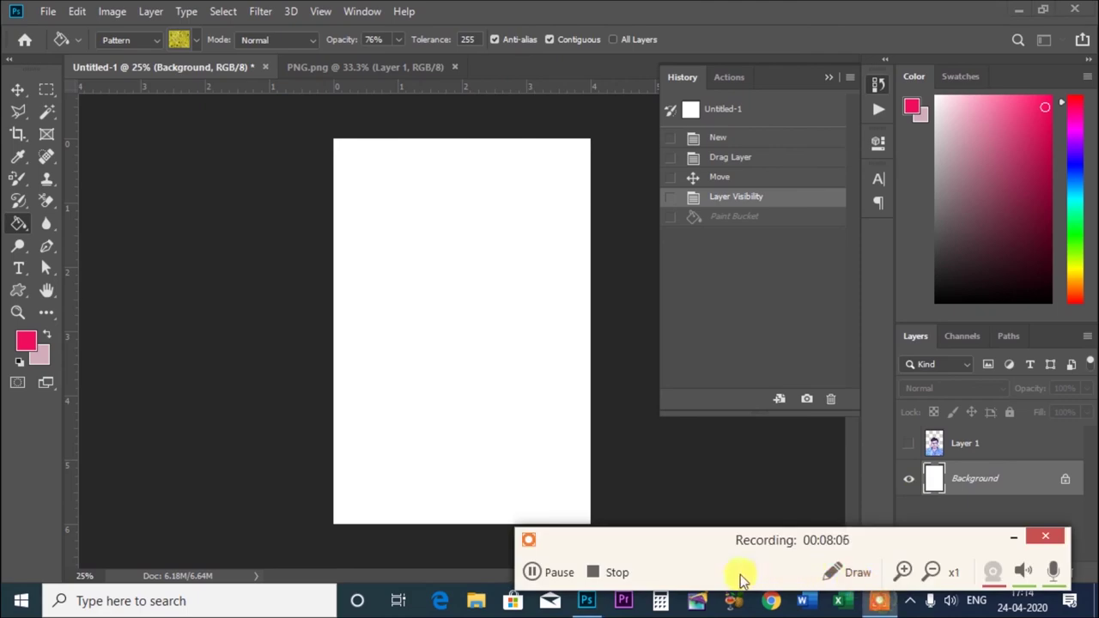
pyautogui.click(596, 572)
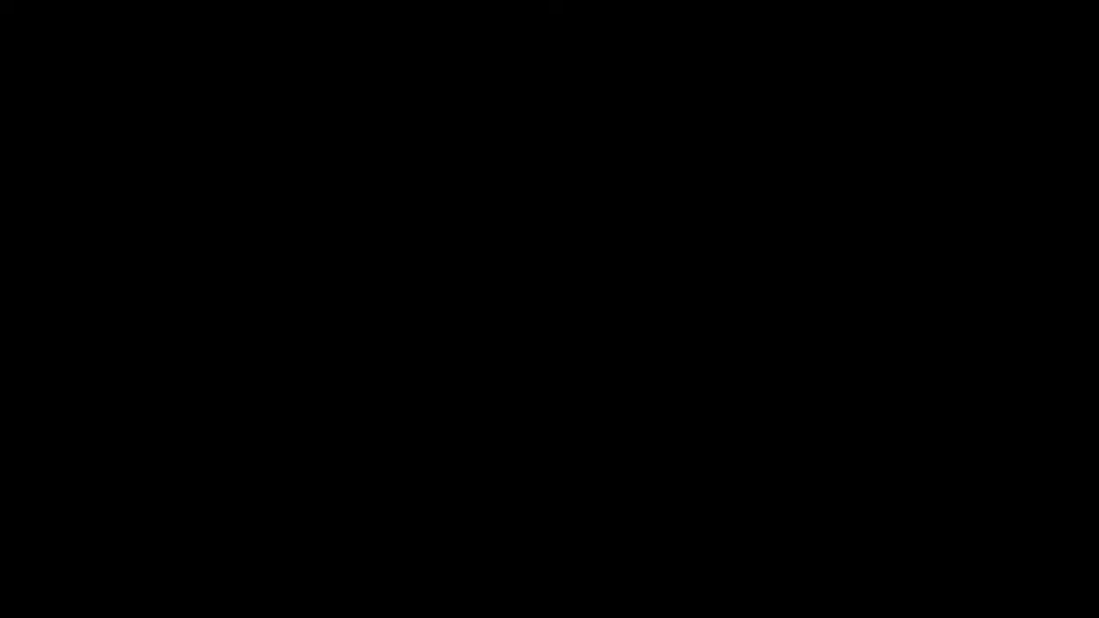